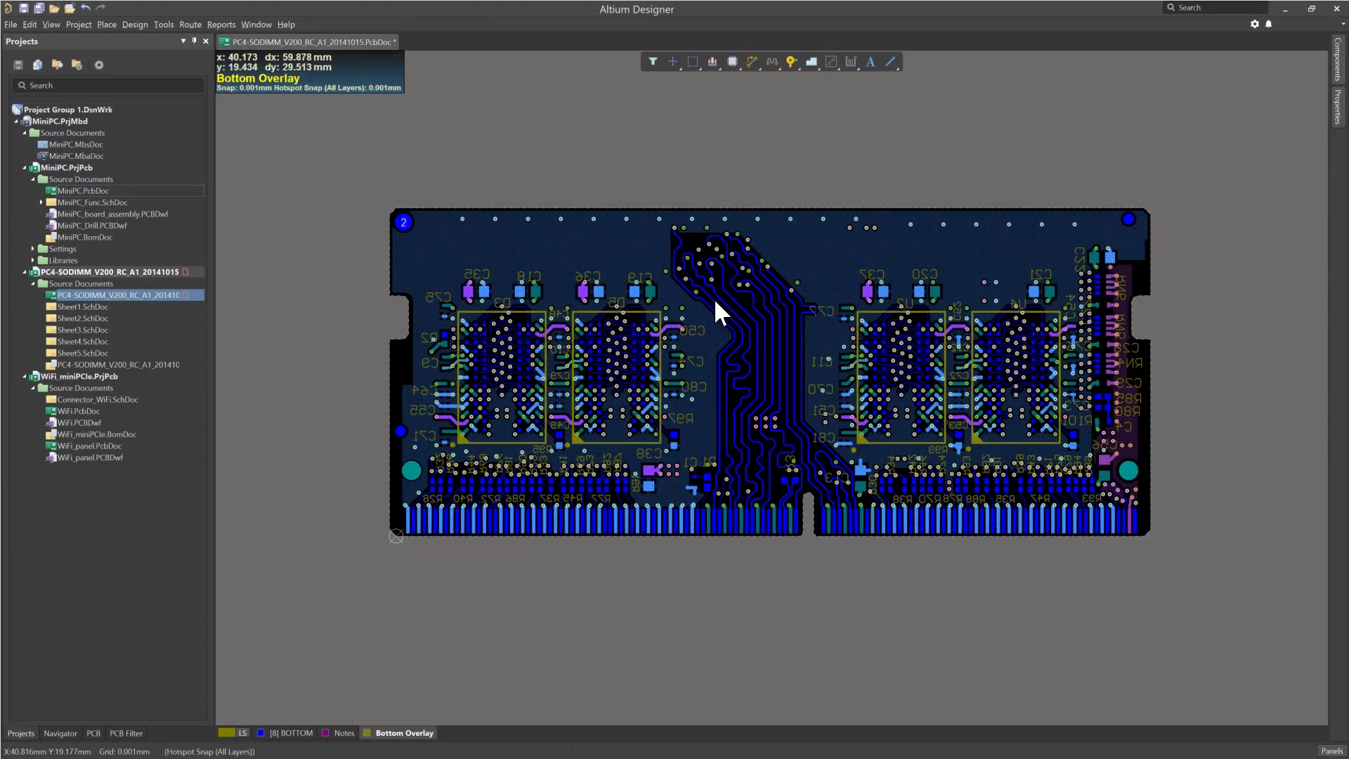
Open the Design menu for the PC4-SODIMM board layout.
left_click(140, 24)
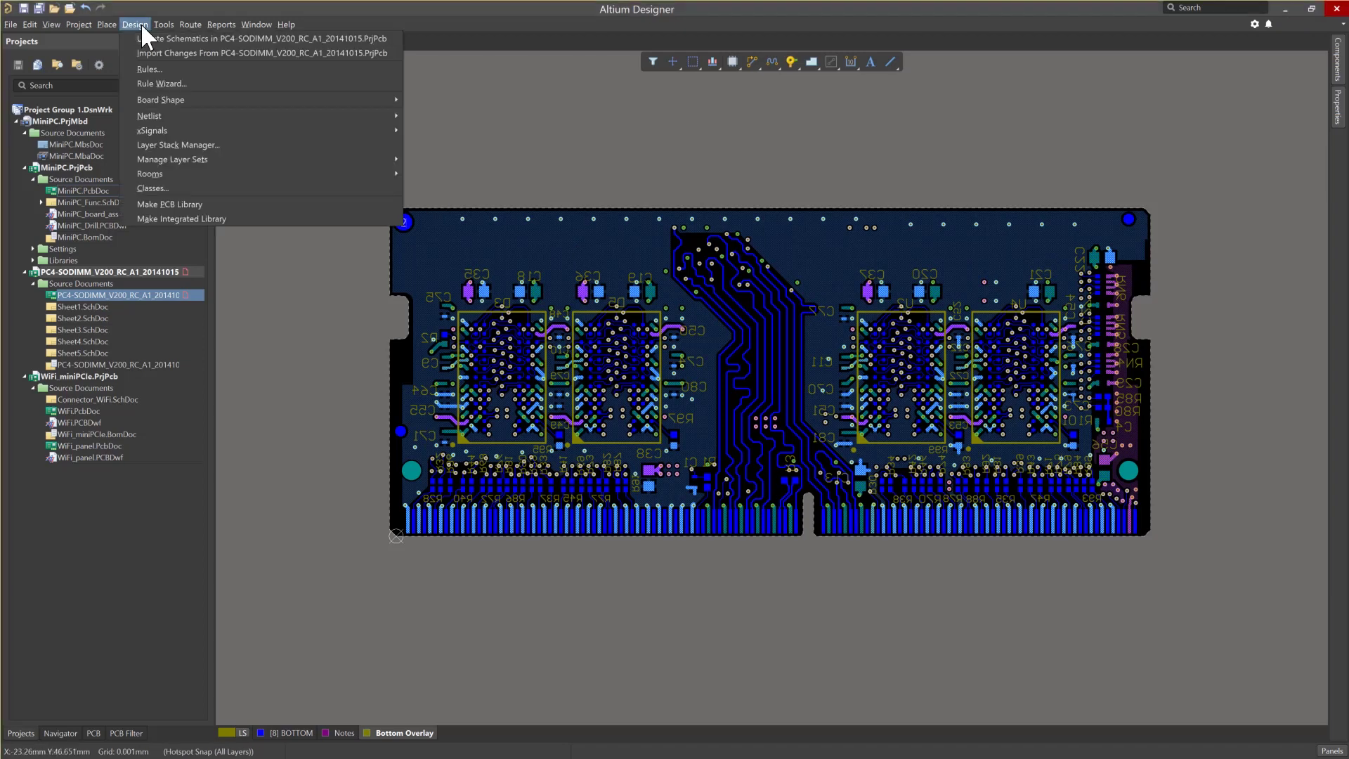
Open the SODIMM board's Layer Stack Manager and set measurement units to millimetres.
left_click(148, 144)
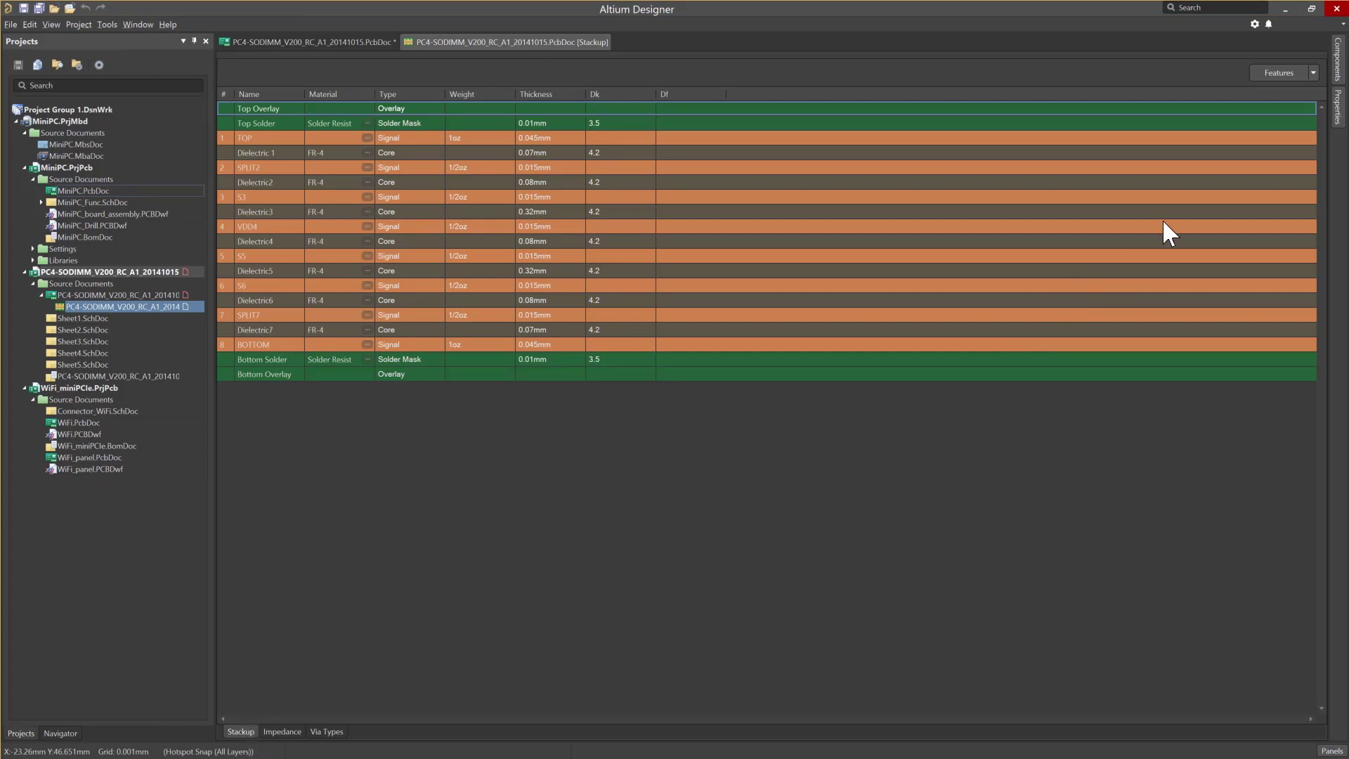
left_click(1337, 109)
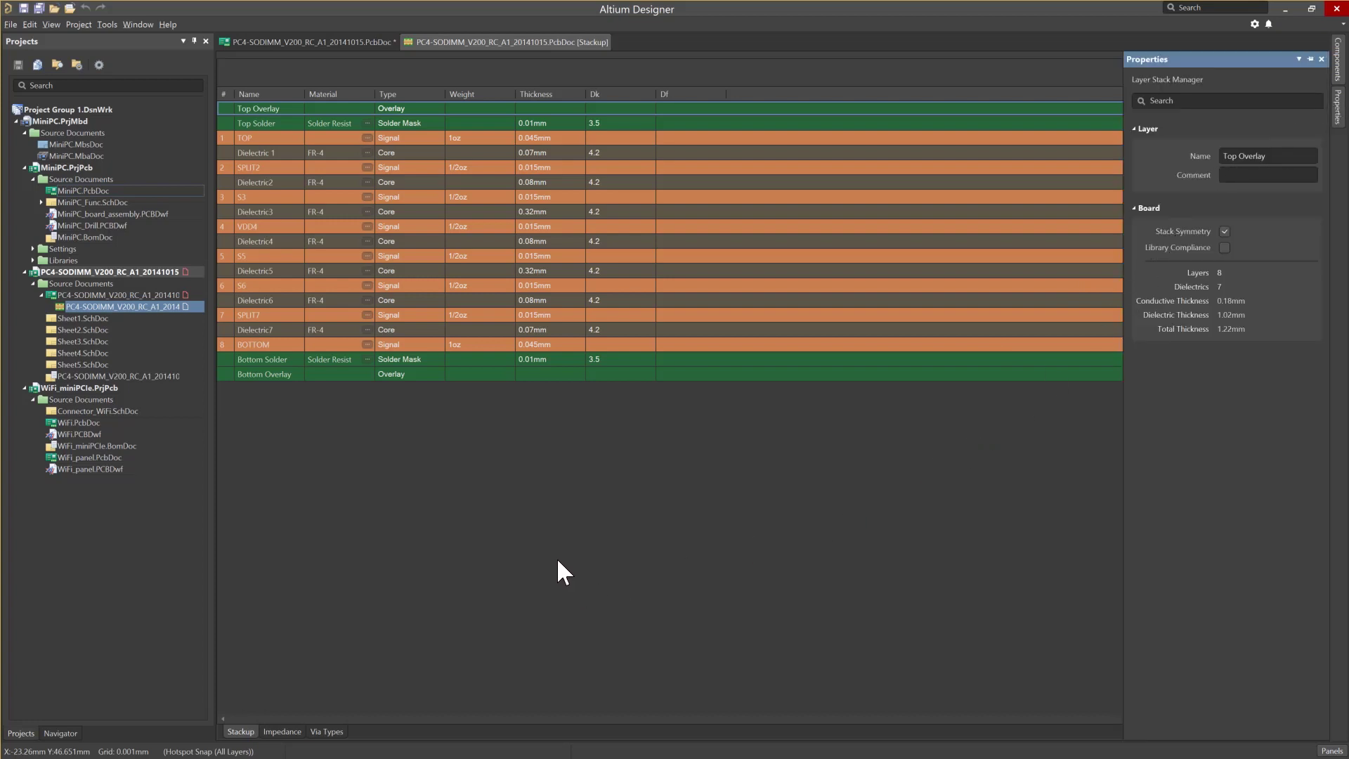
key("q")
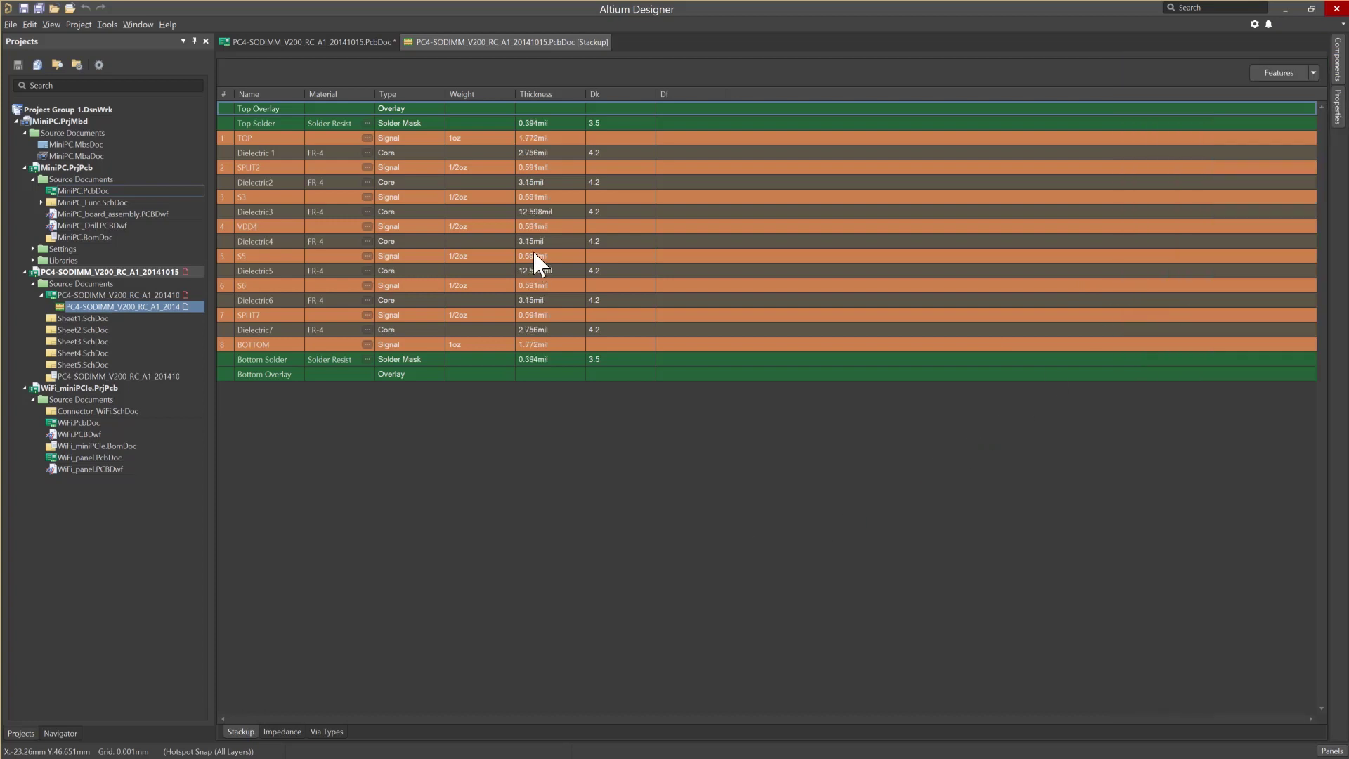
left_click(112, 26)
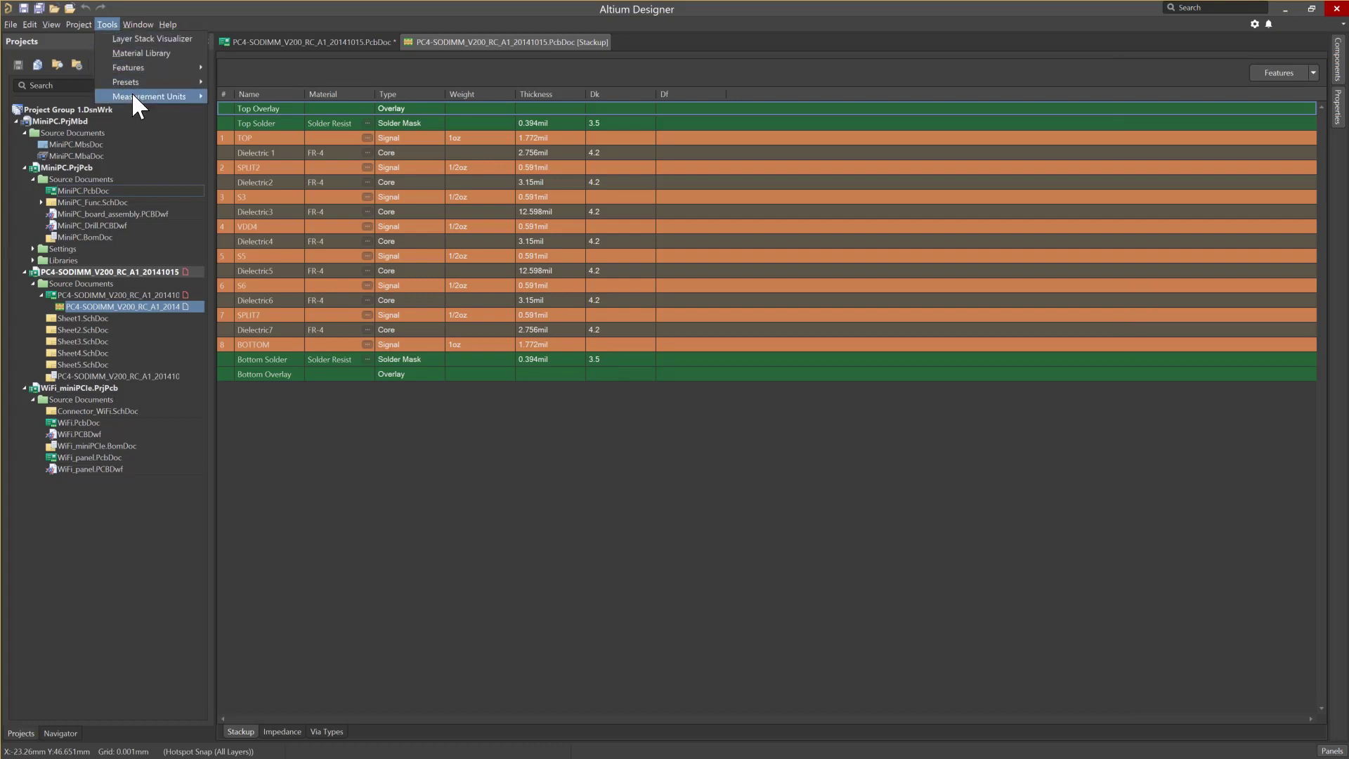
mouse_move(132, 93)
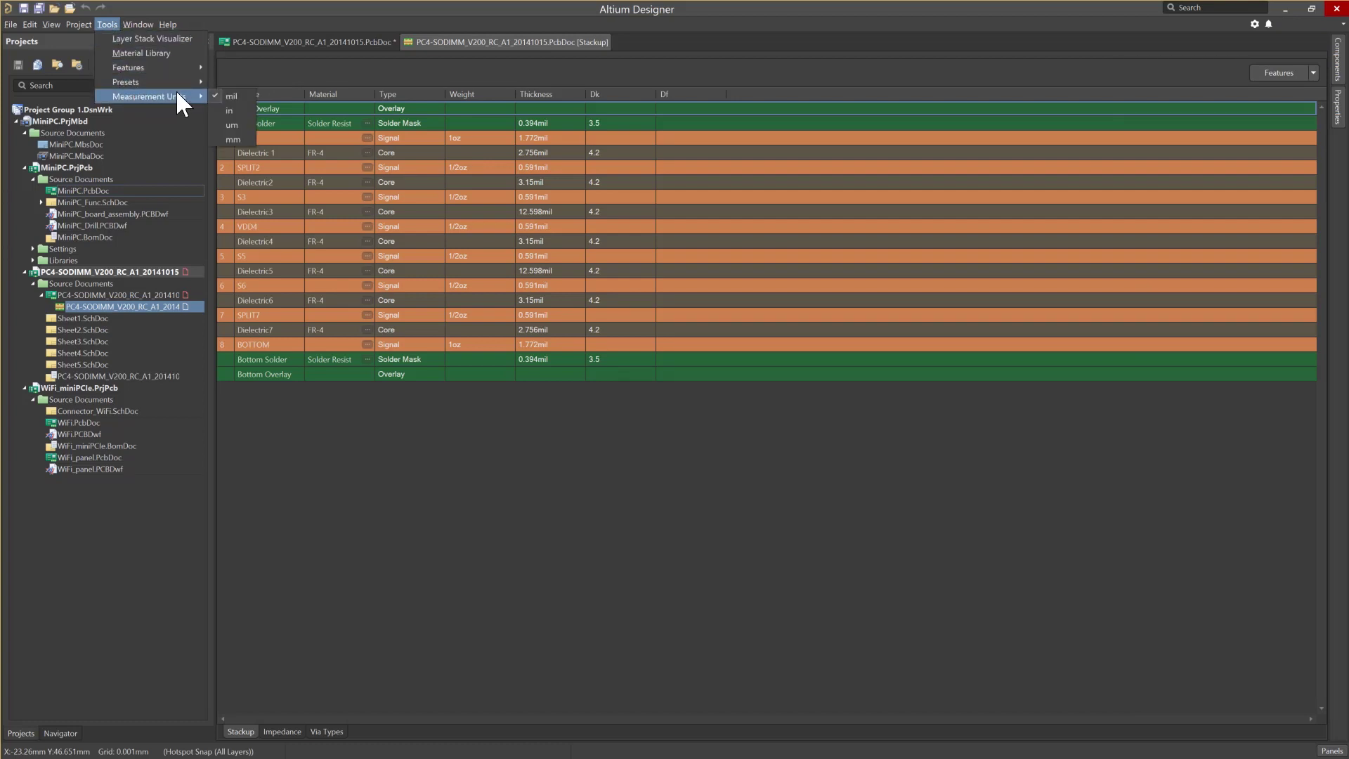
left_click(229, 138)
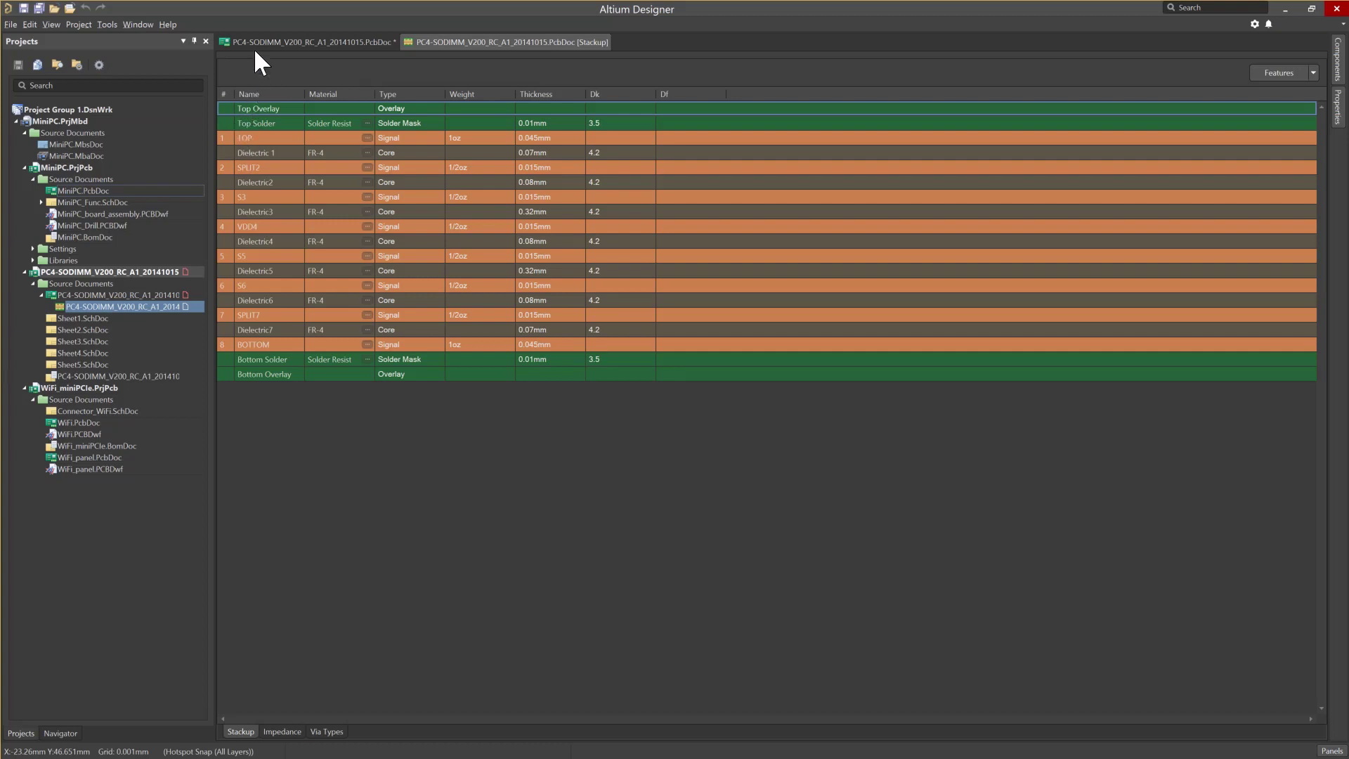
Browse the Layer Stack Manager's Tools menu, including Presets and Material Library.
left_click(116, 22)
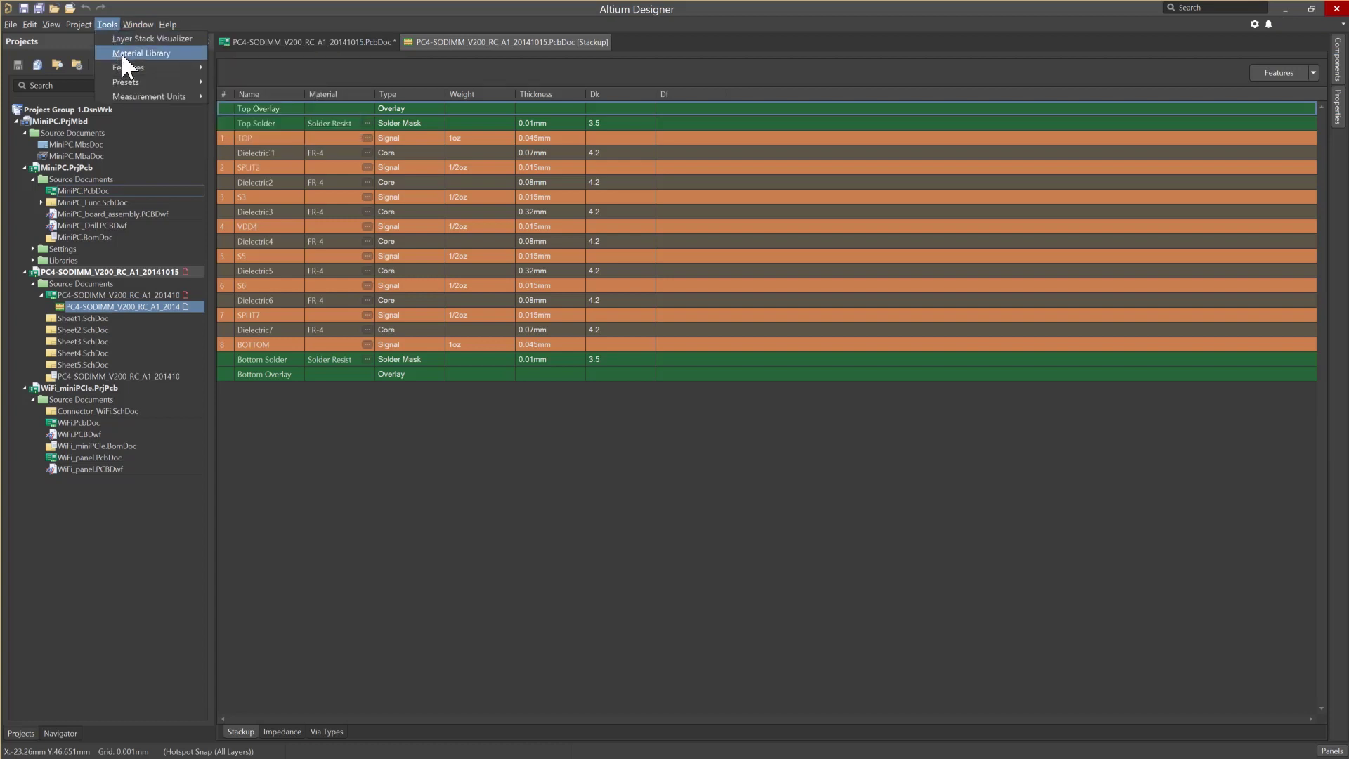
mouse_move(132, 77)
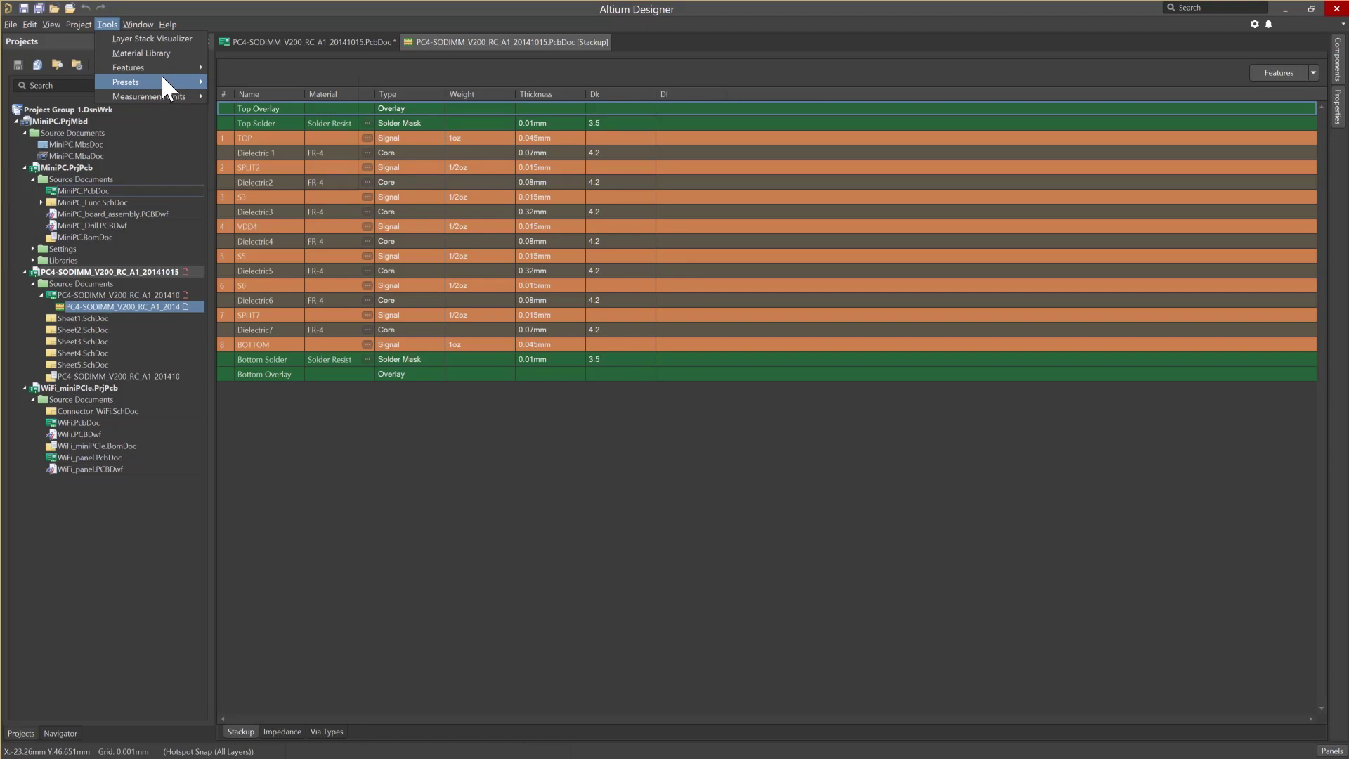
mouse_move(163, 78)
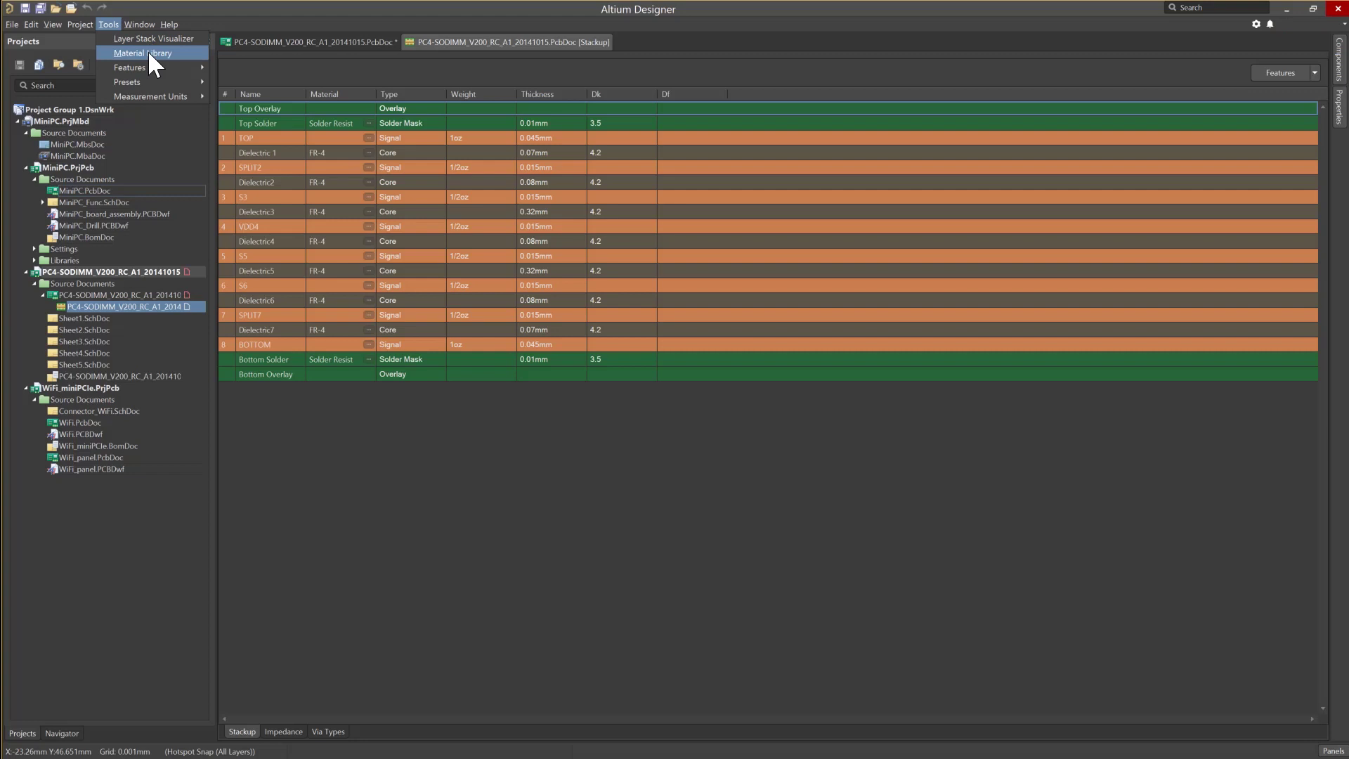
Browse PCB layer, printed electronics and copper plating materials, then cancel the Material Library.
left_click(147, 53)
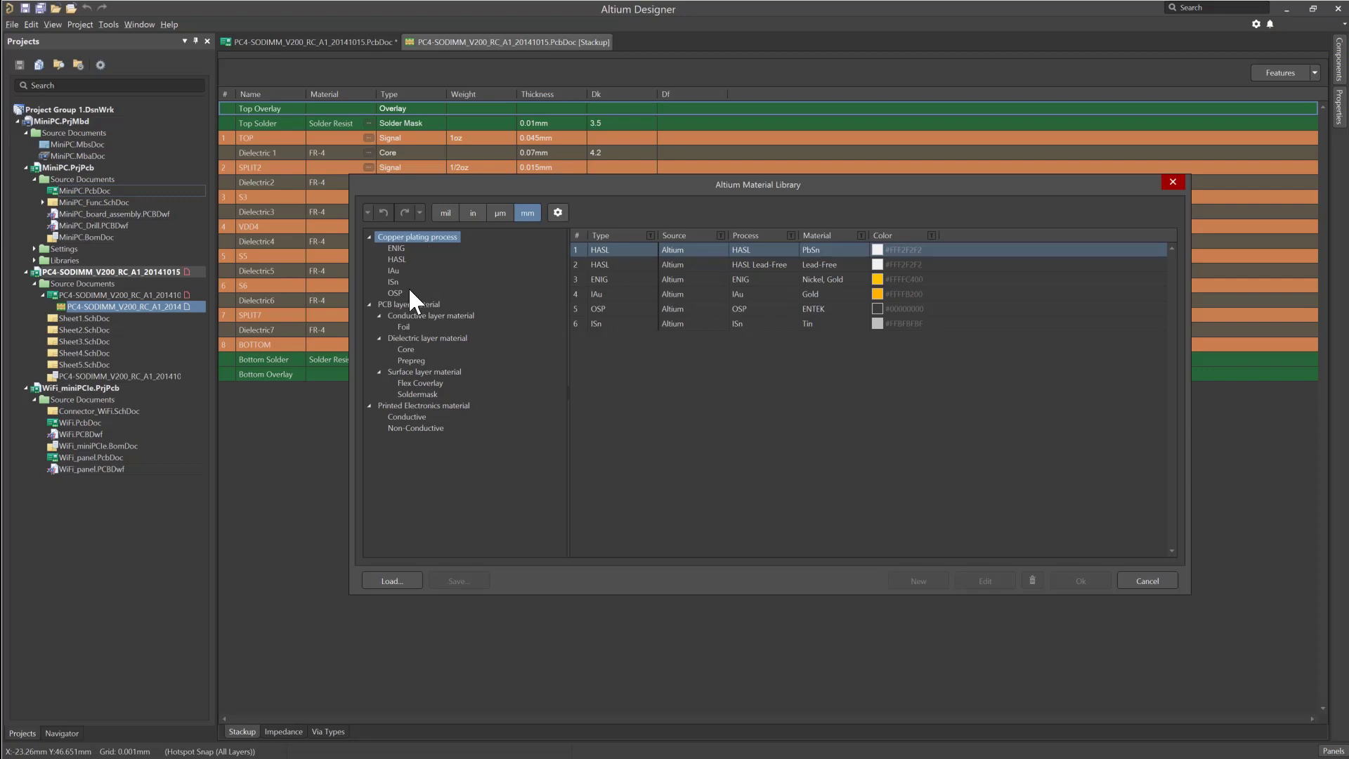
left_click(411, 307)
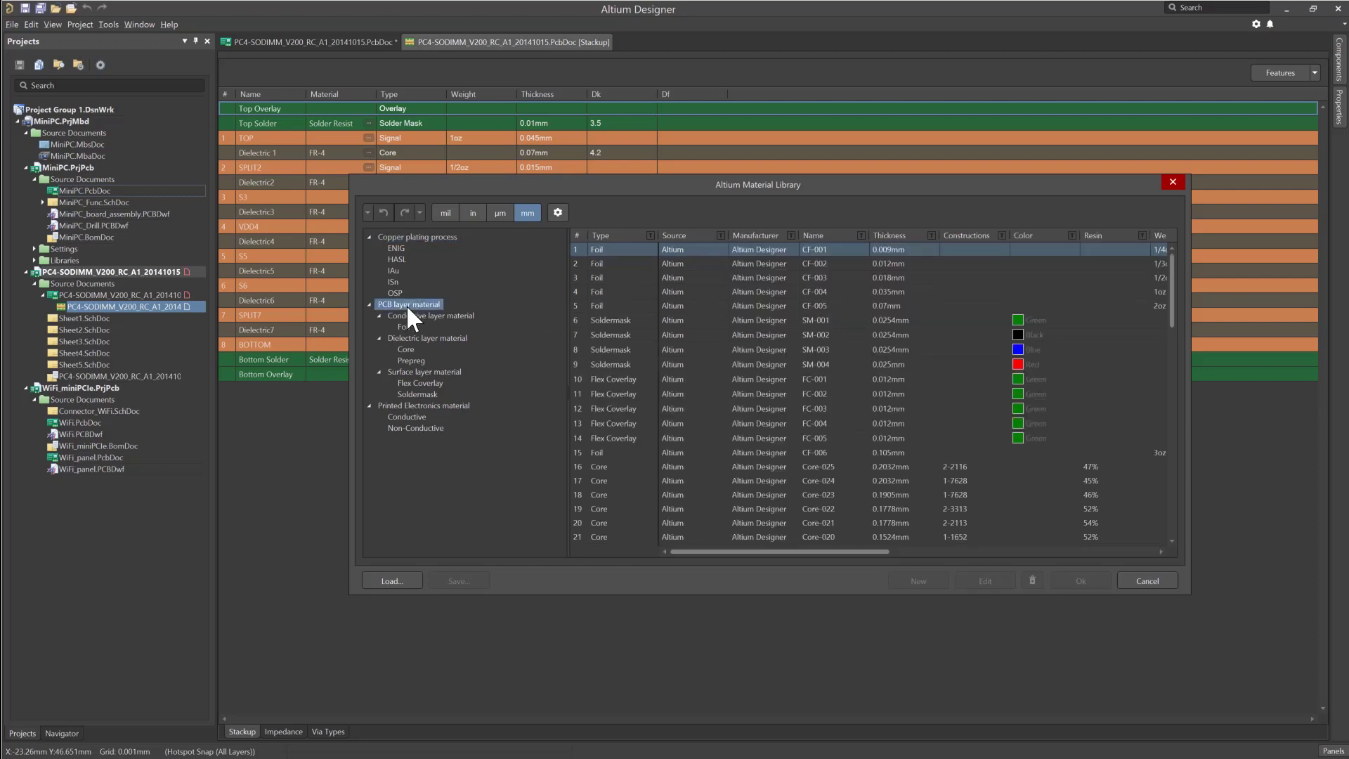
left_click(402, 406)
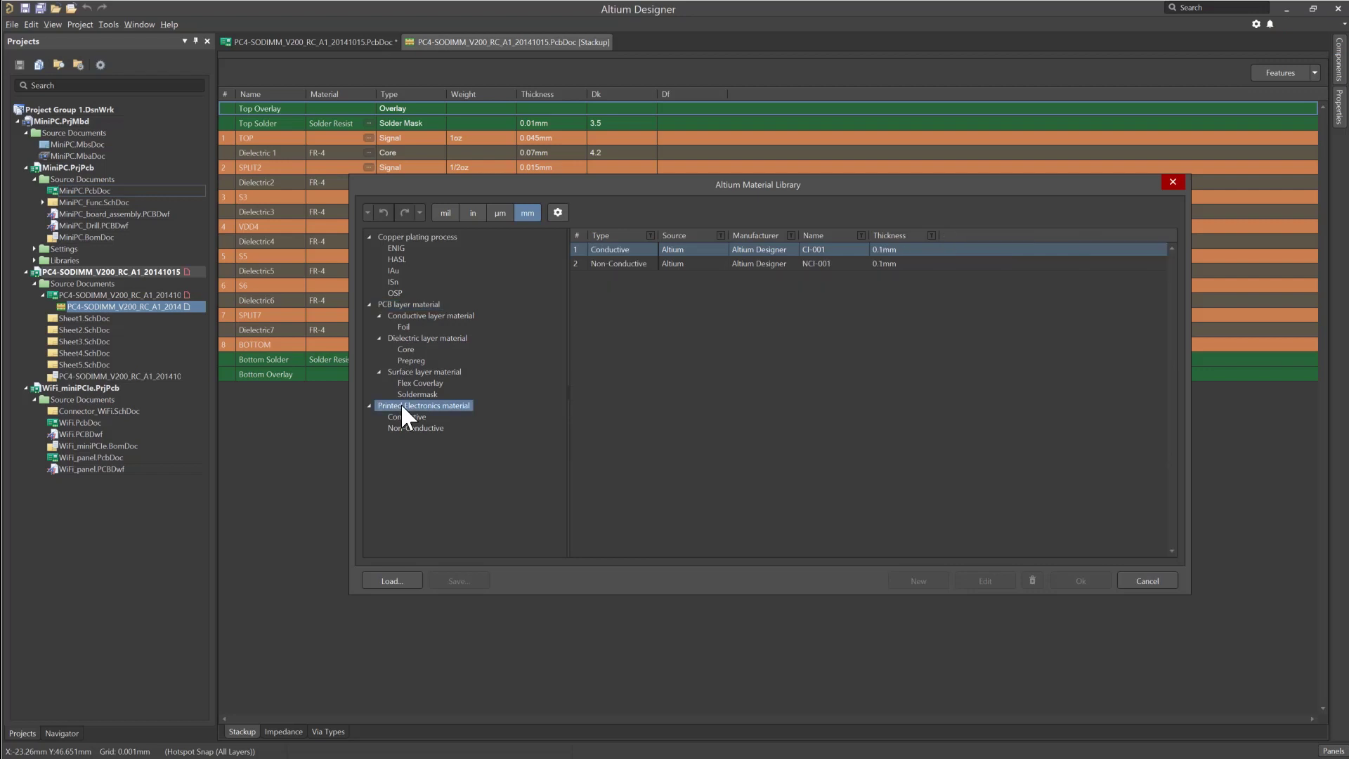
left_click(406, 239)
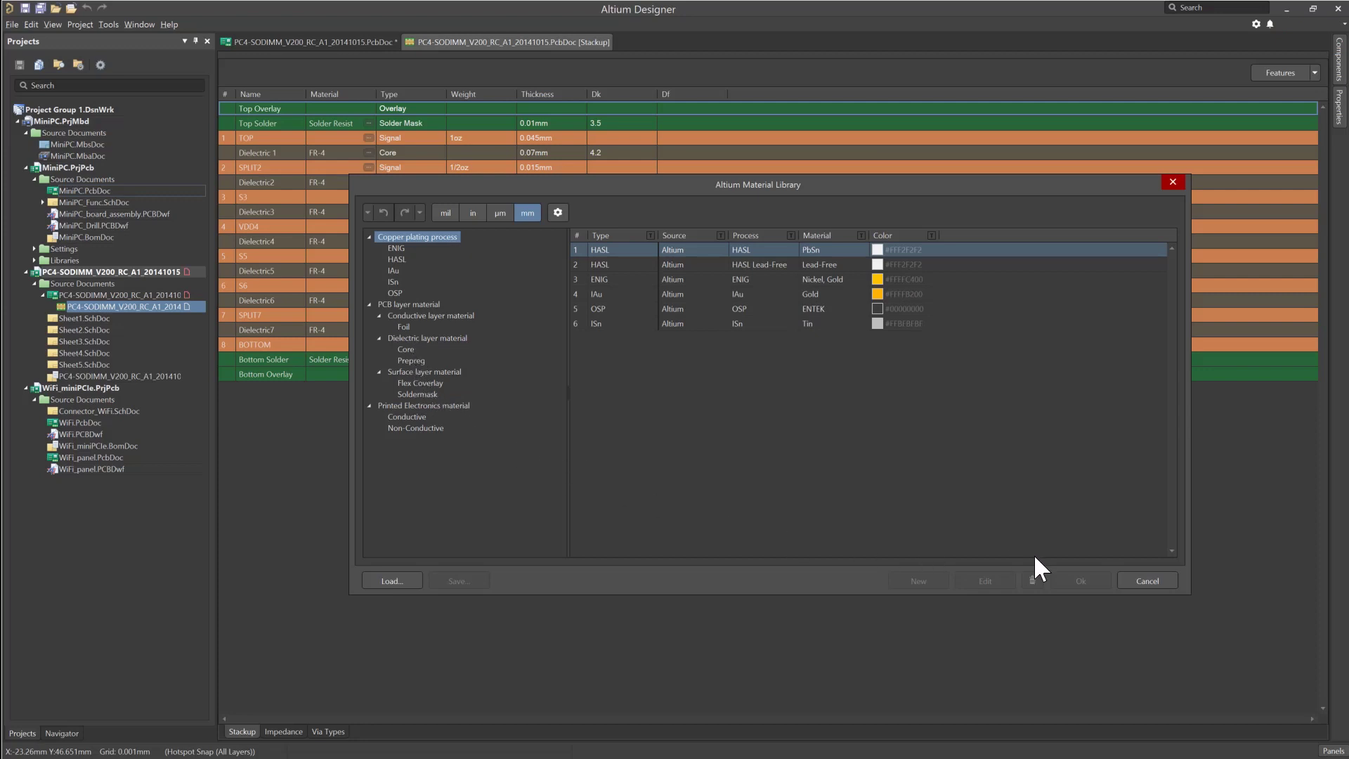
left_click(1134, 577)
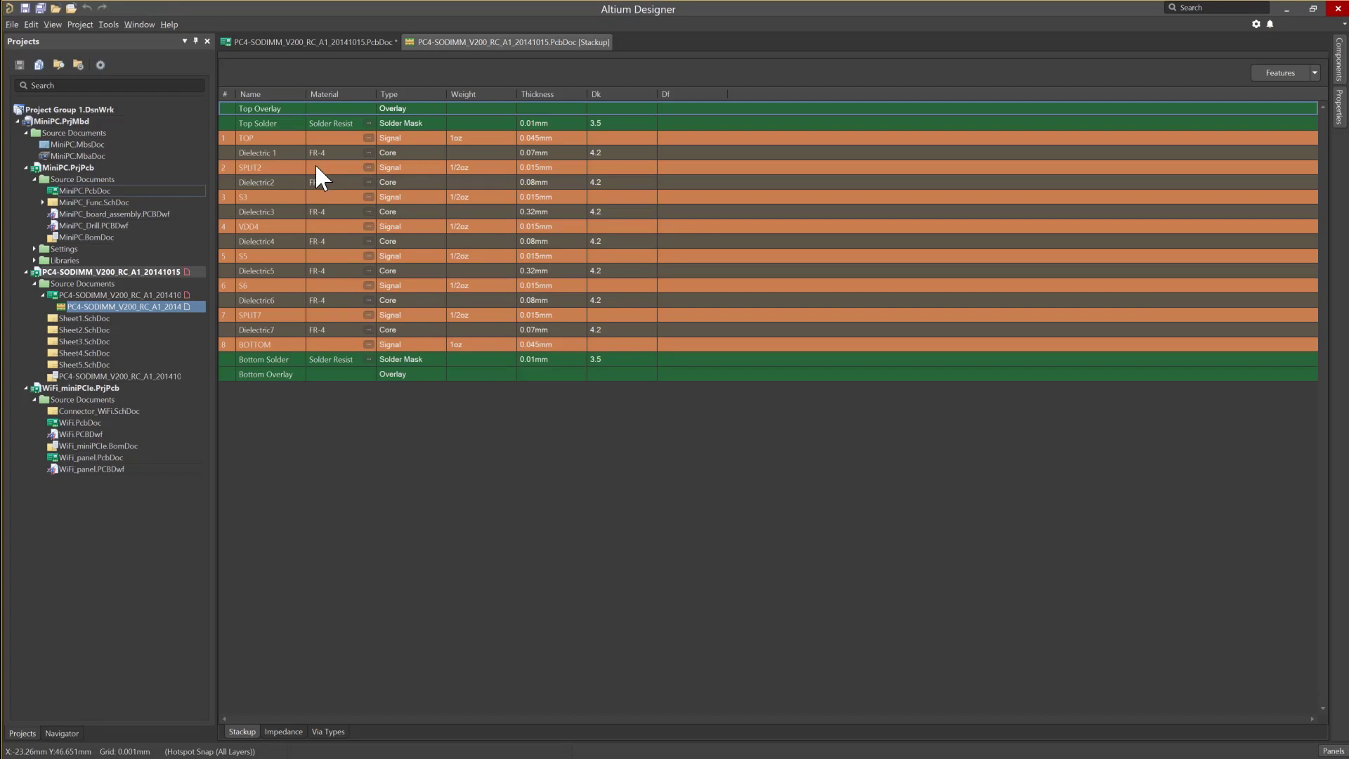
Insert a signal layer below SPLIT2, creating mirrored Layer 1 and Layer 2 for ten layers.
left_click(290, 167)
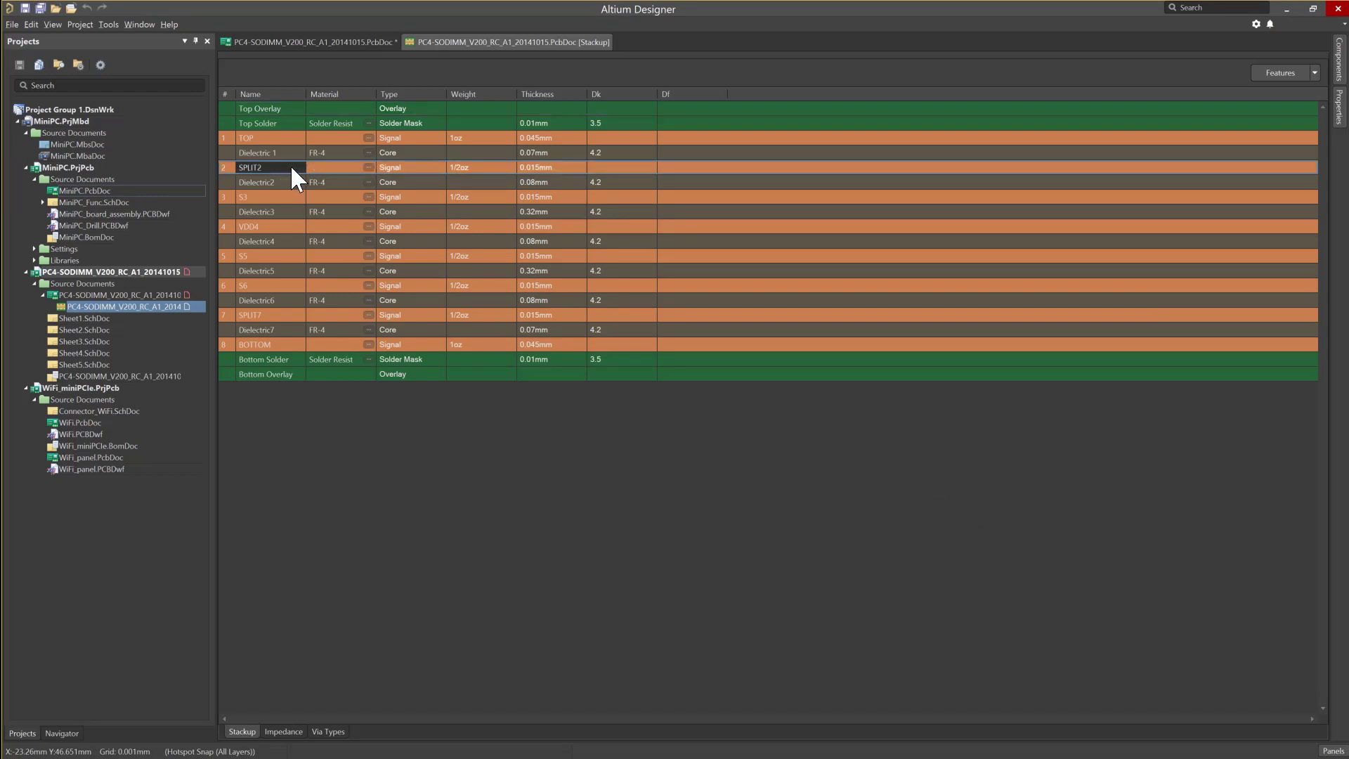
right_click(291, 168)
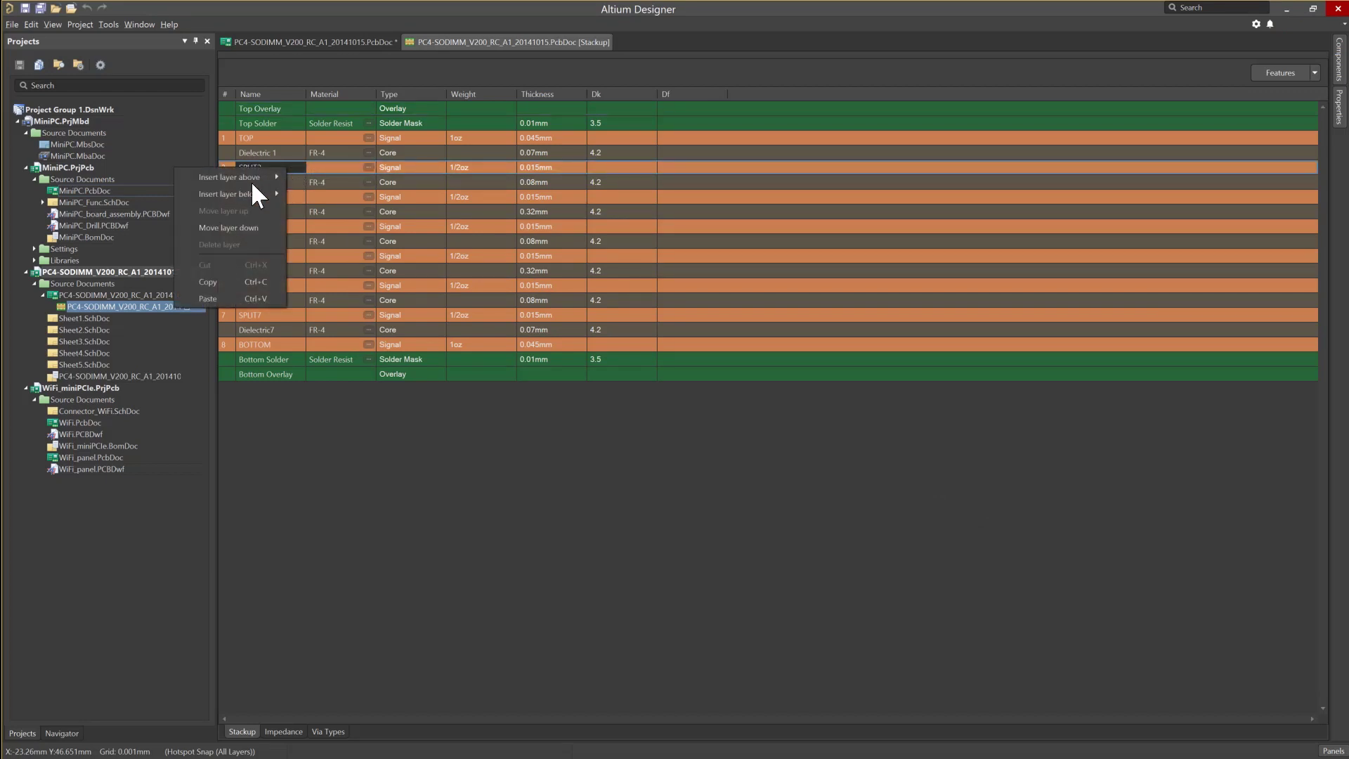
mouse_move(244, 177)
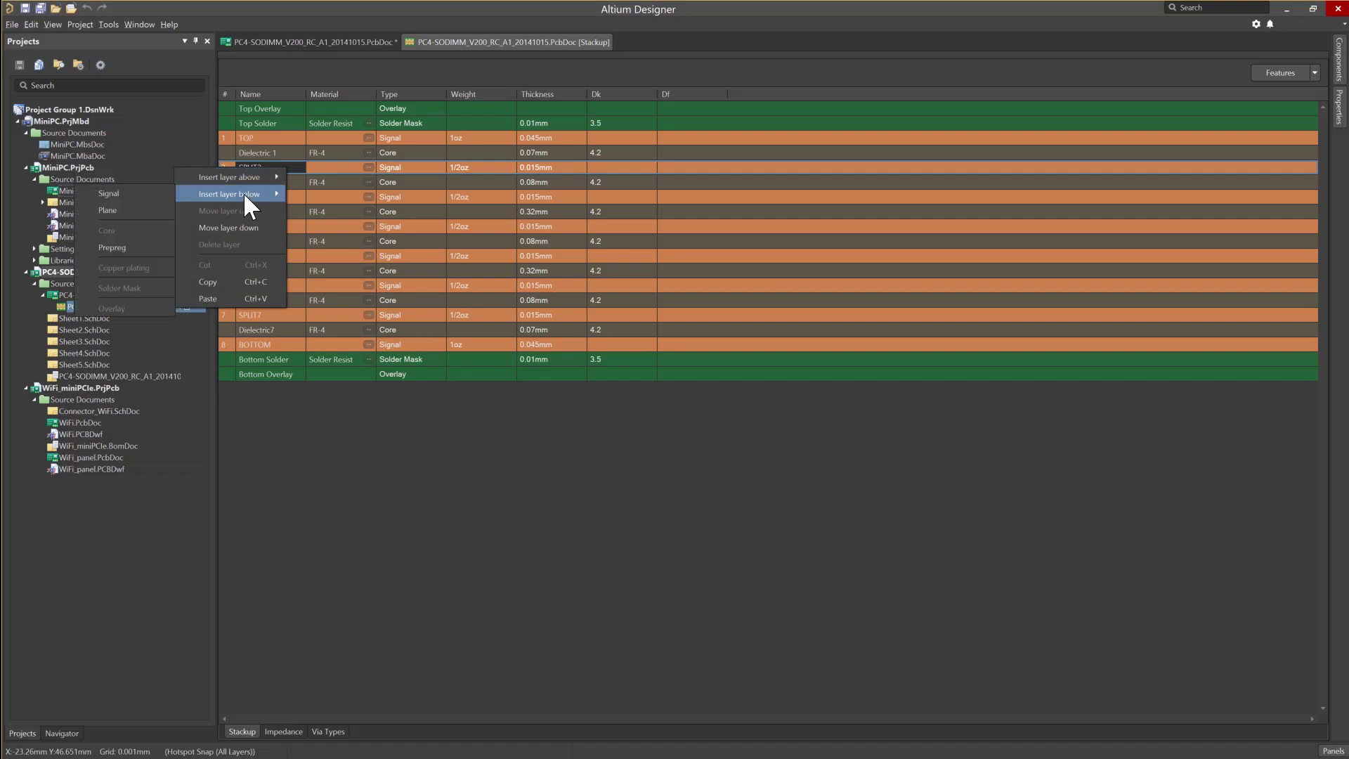
left_click(164, 194)
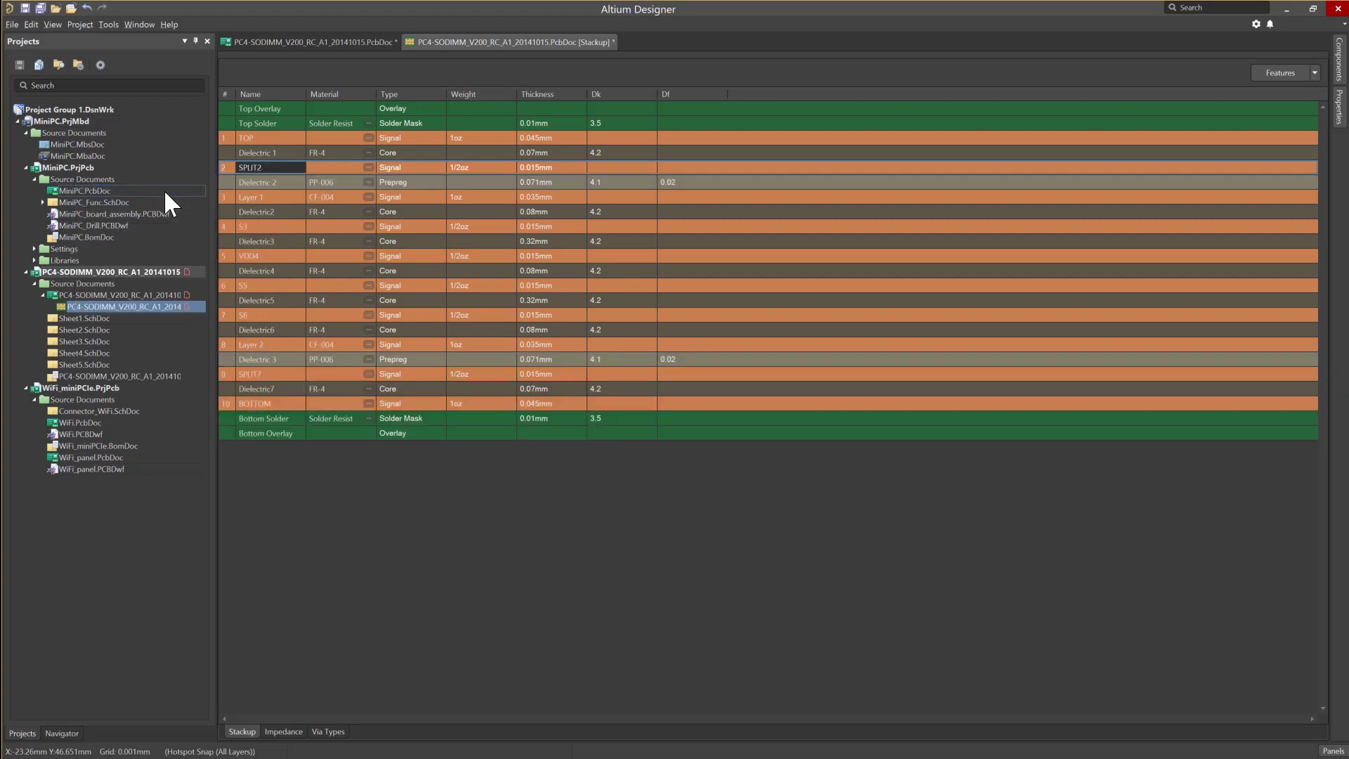
left_click(275, 196)
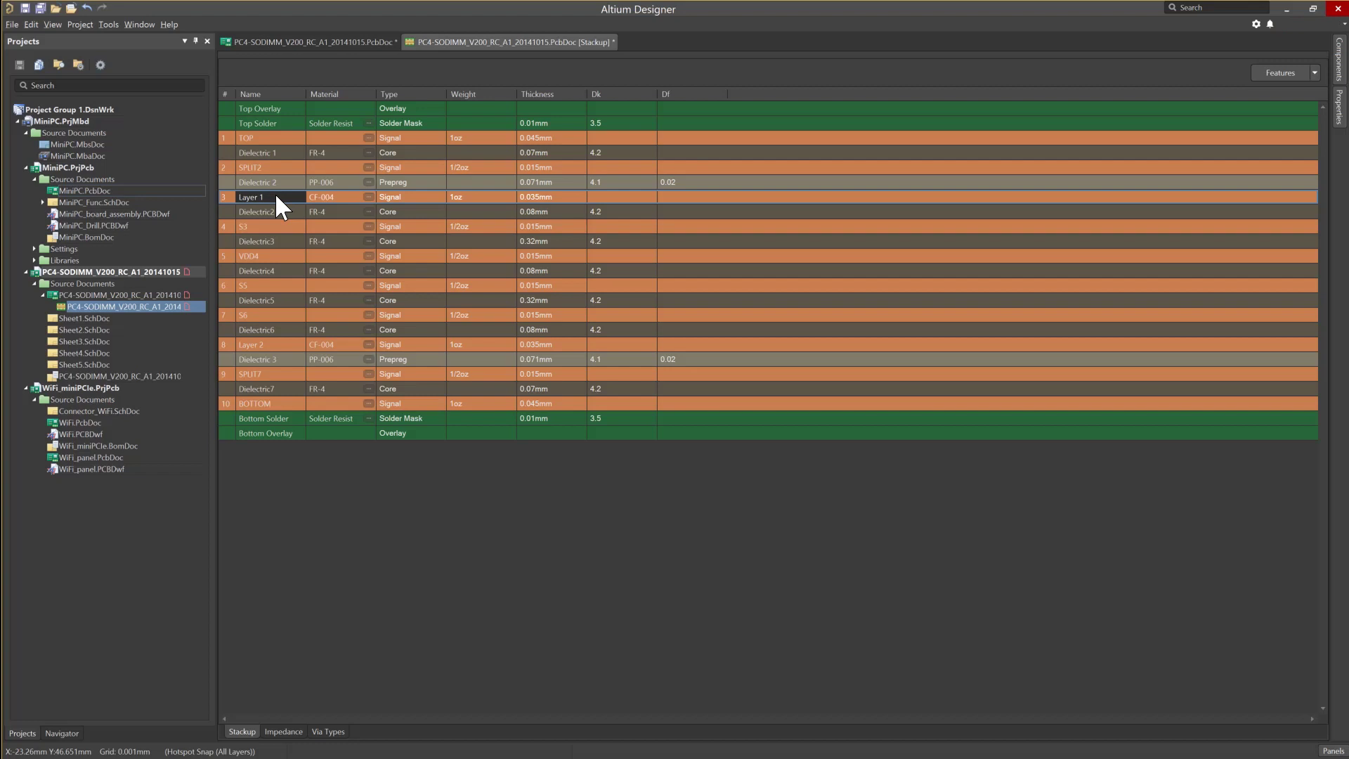
Move Layer 1 down below S3 and rename it S7.
right_click(276, 196)
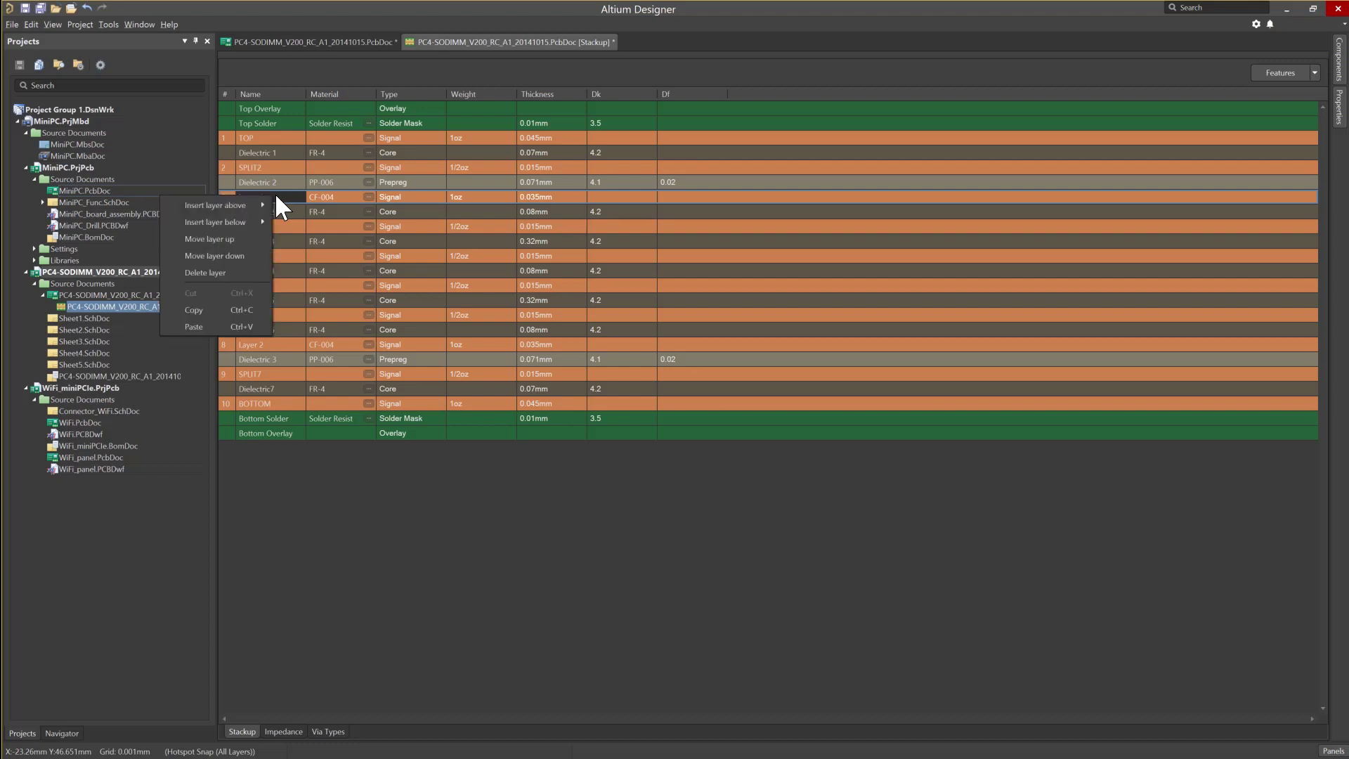
left_click(242, 256)
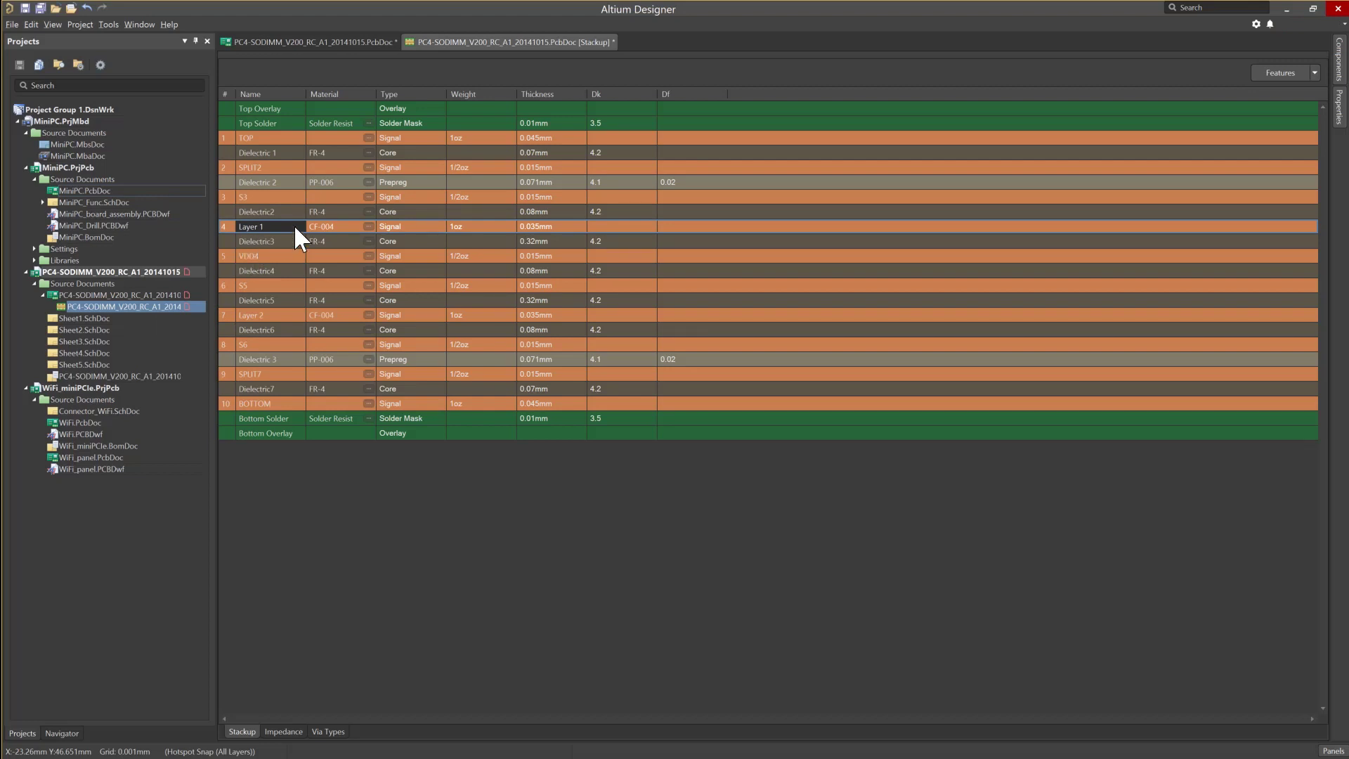
left_click(1339, 116)
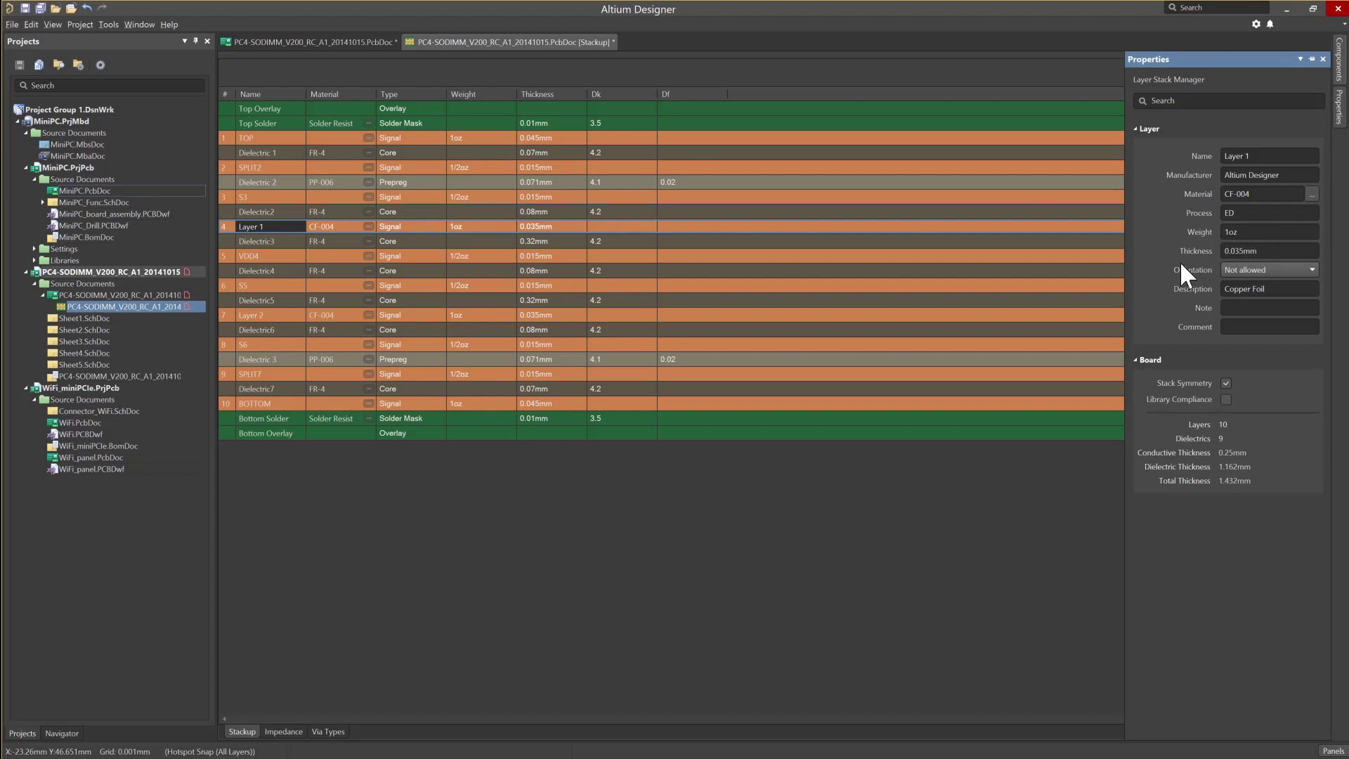
left_click(1258, 156)
type("S7")
key("Return")
Confirm layer S7 keeps 1oz copper weight and 0.035mm thickness.
left_click(432, 227)
left_click(490, 225)
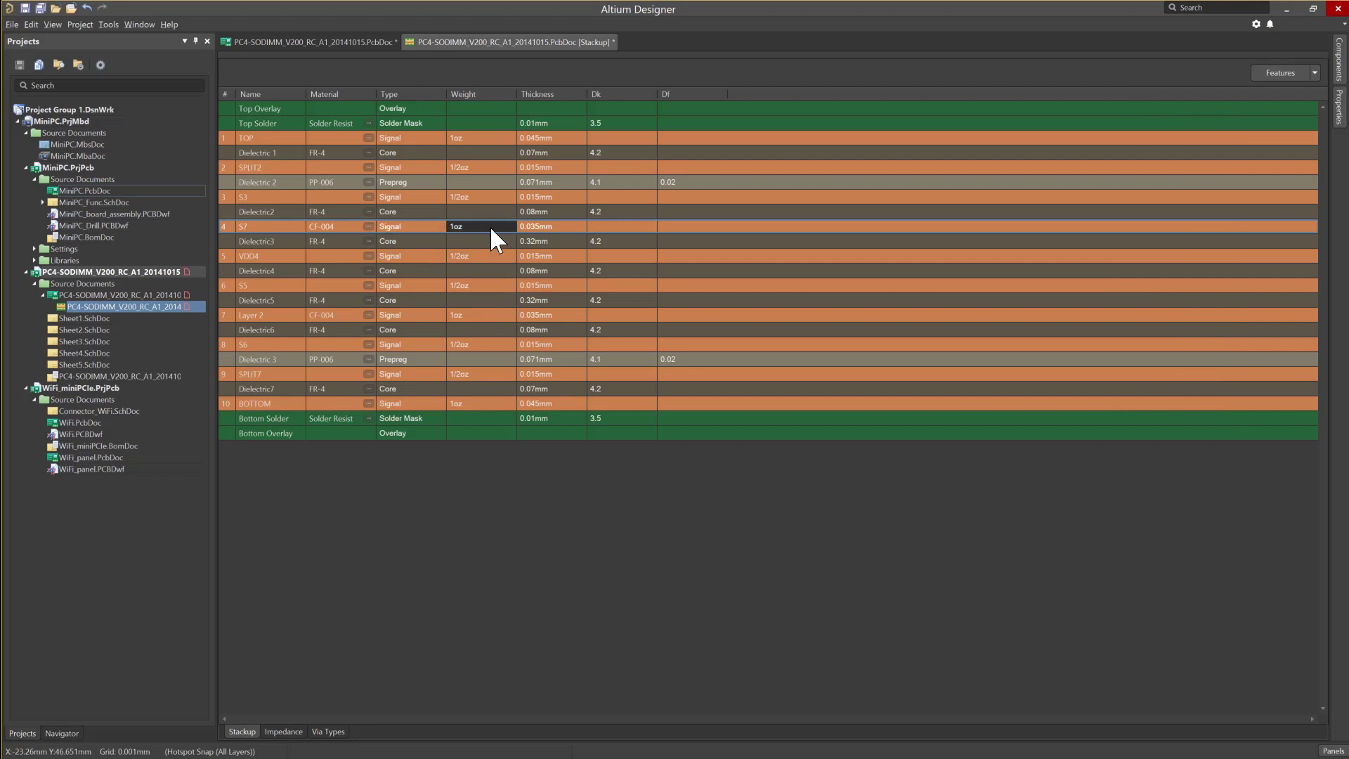
left_click(565, 226)
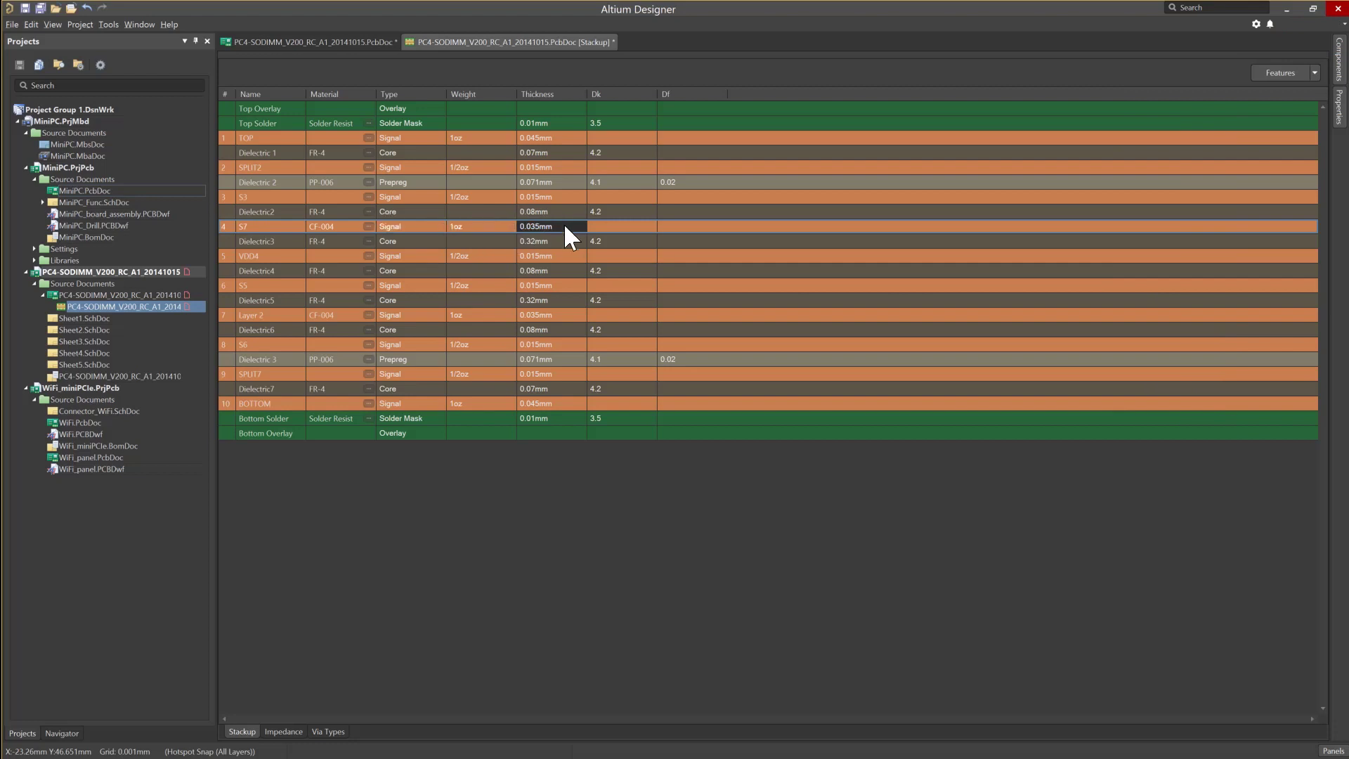
left_click(503, 227)
left_click(510, 226)
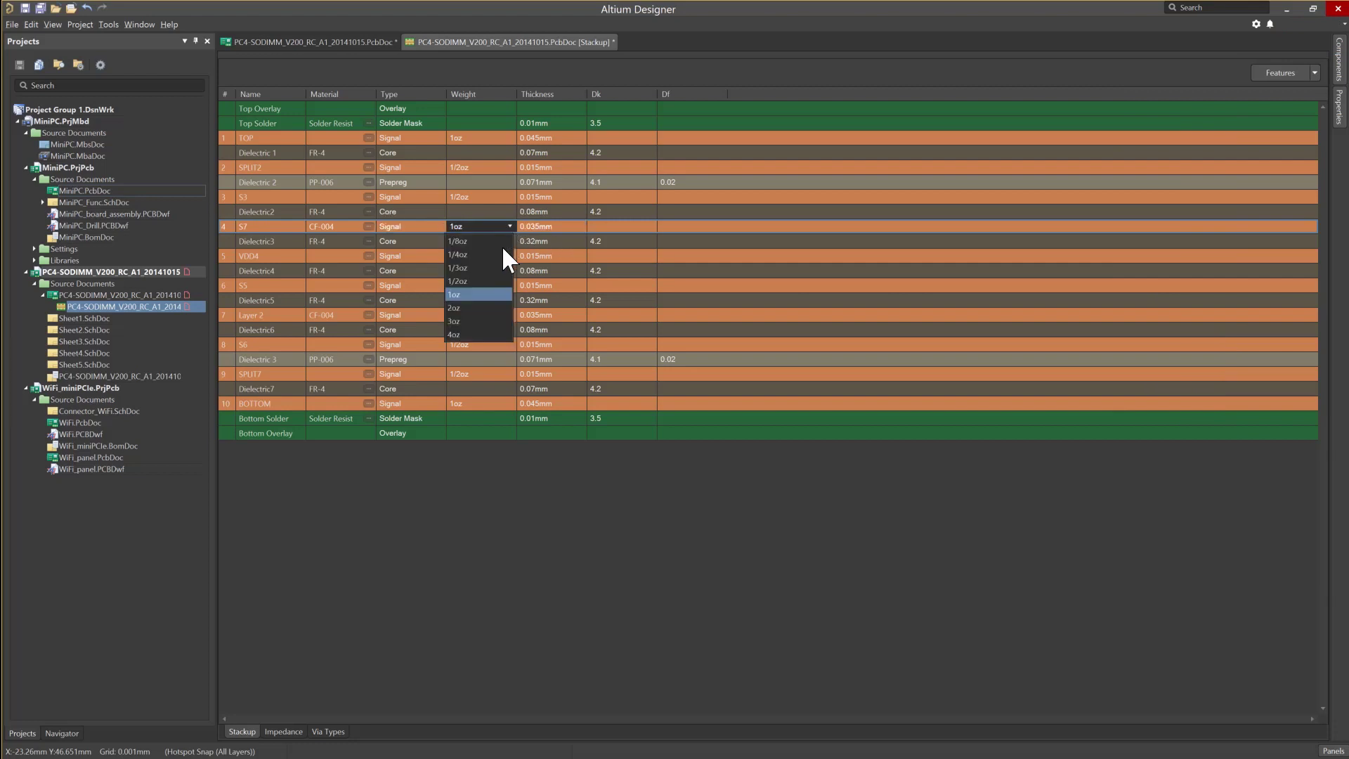
left_click(554, 225)
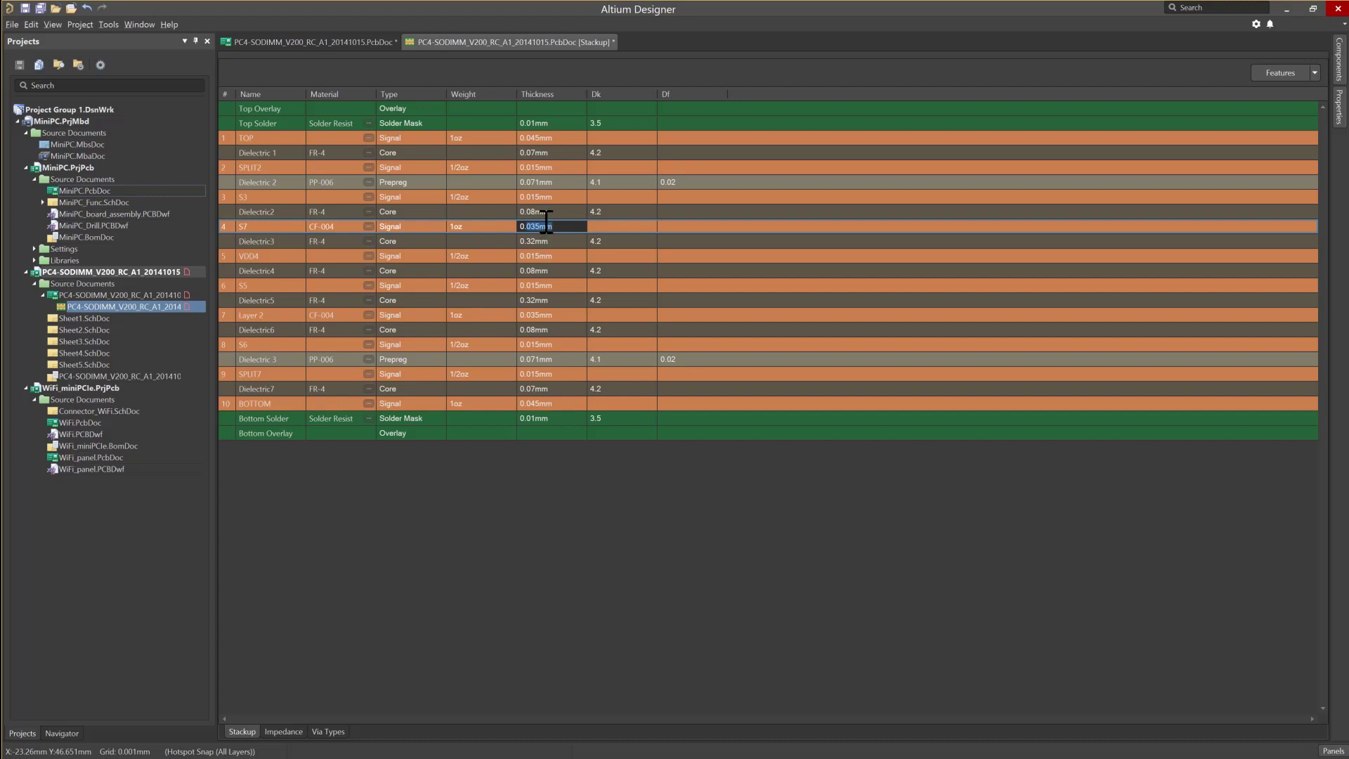
left_click(546, 222)
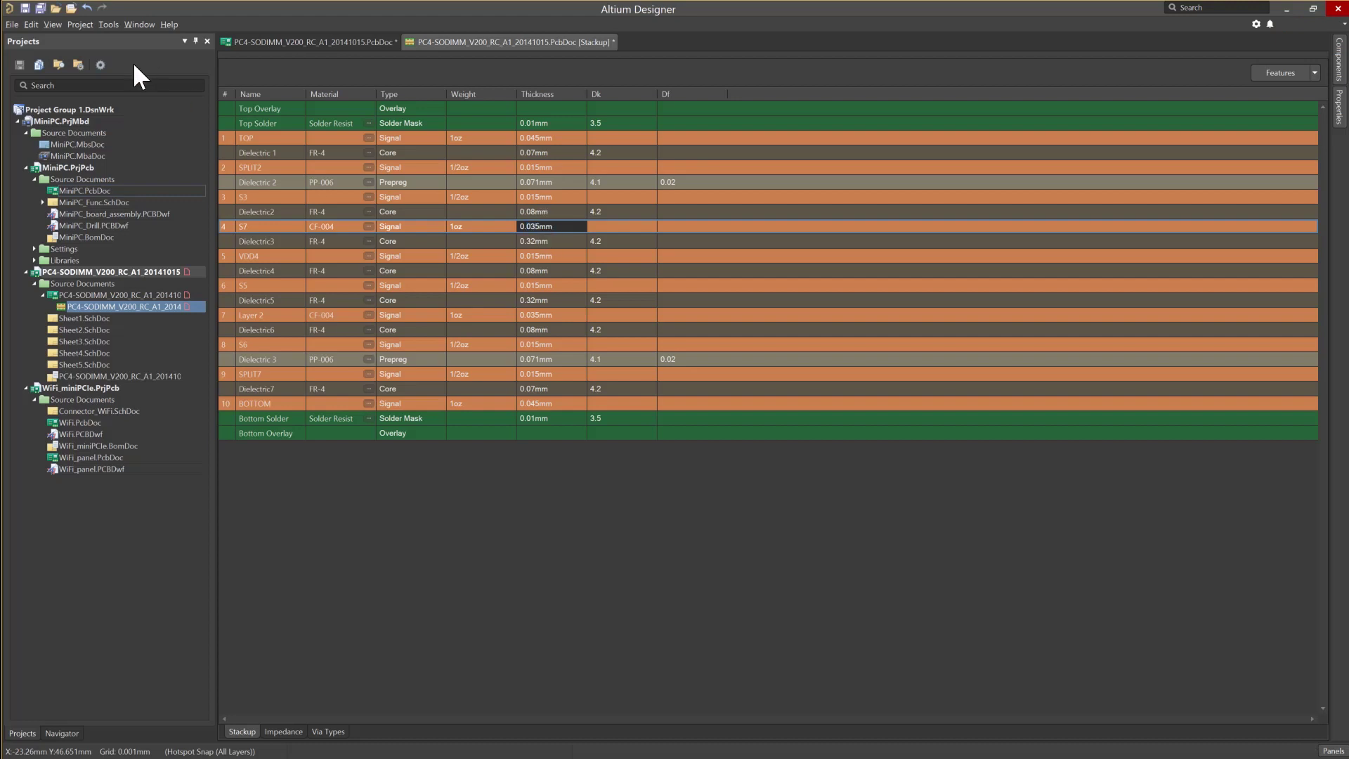
left_click(13, 24)
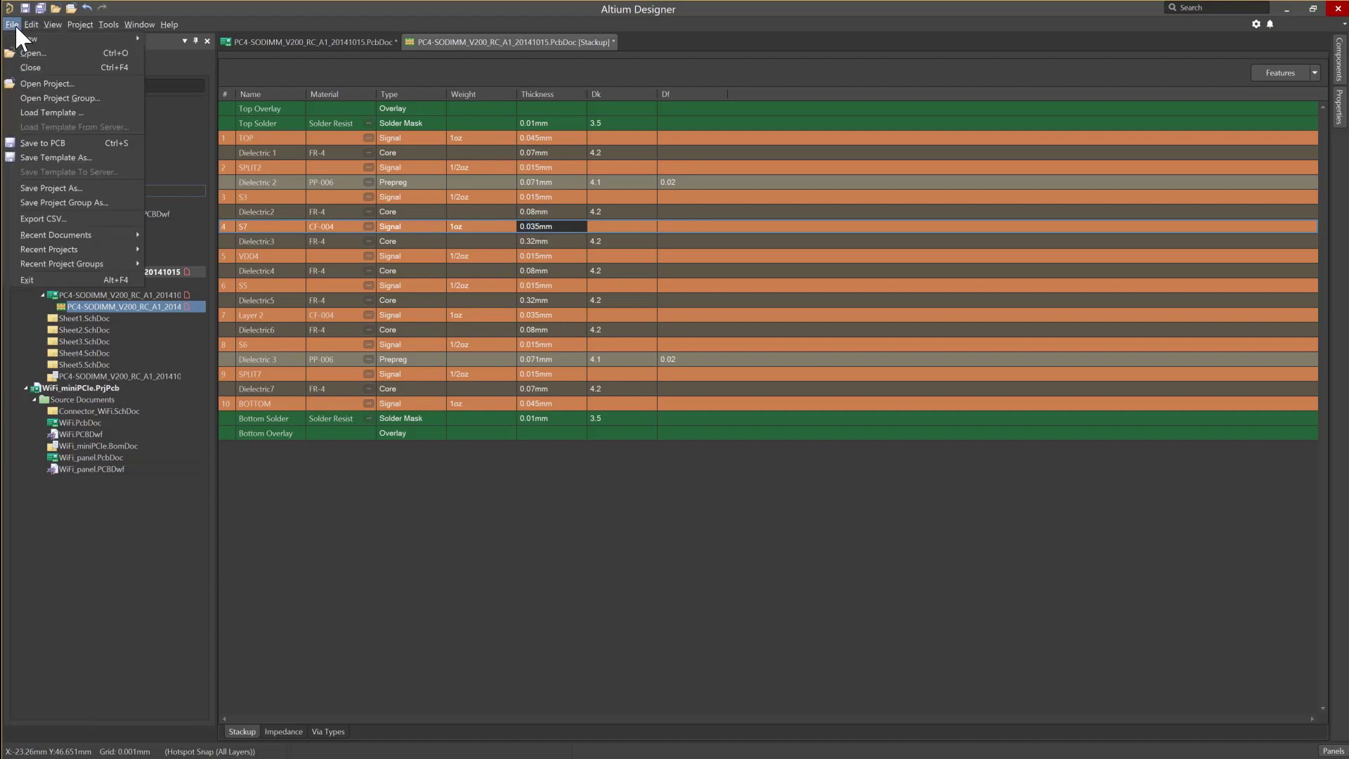
left_click(56, 157)
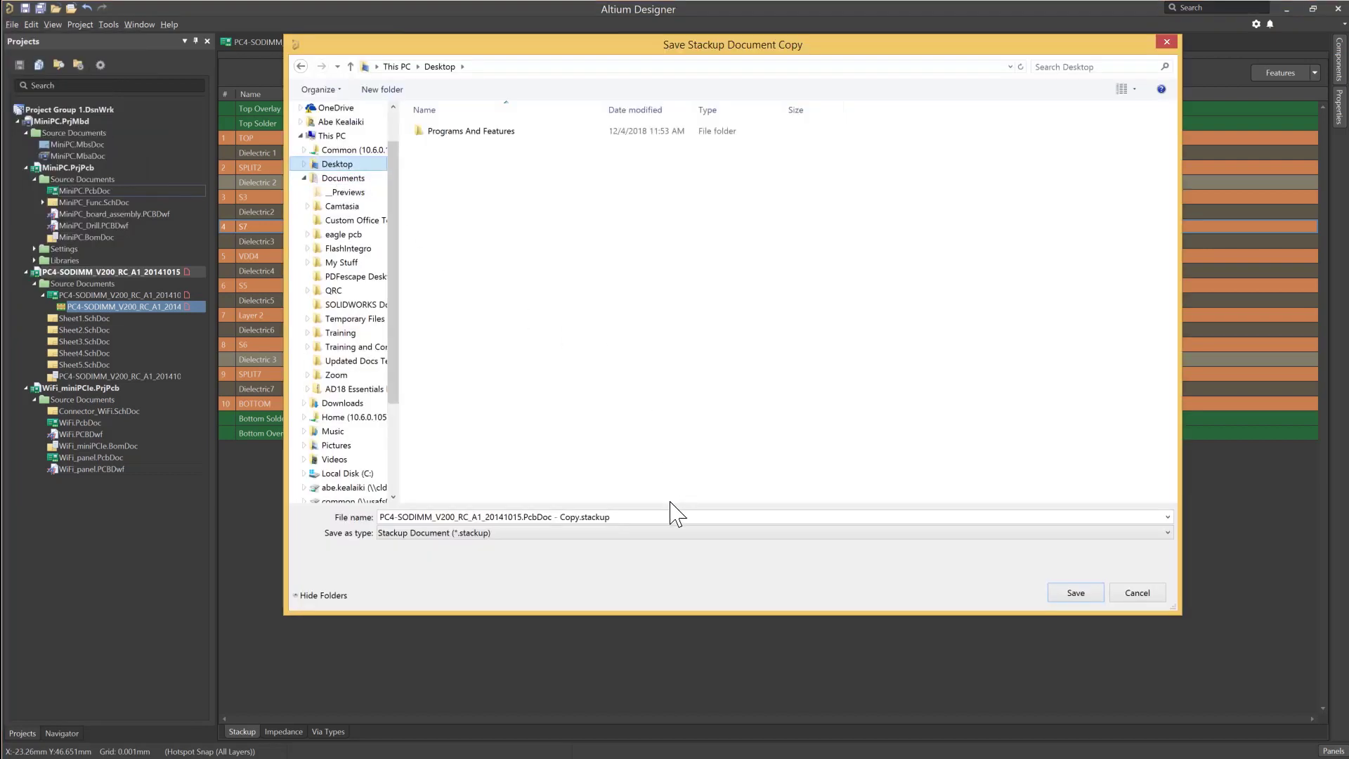
left_click(584, 517)
left_click(630, 517)
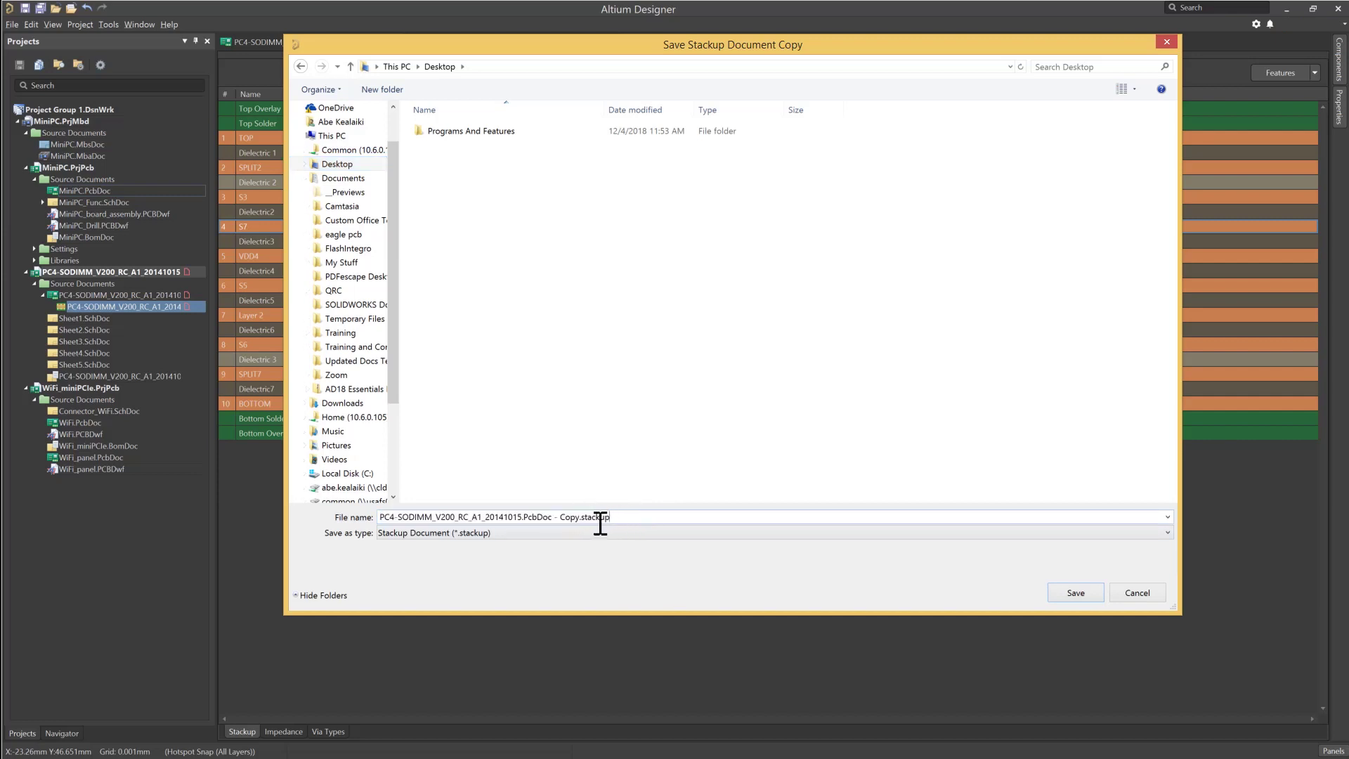
left_click_drag(581, 517, 652, 515)
left_click(1134, 594)
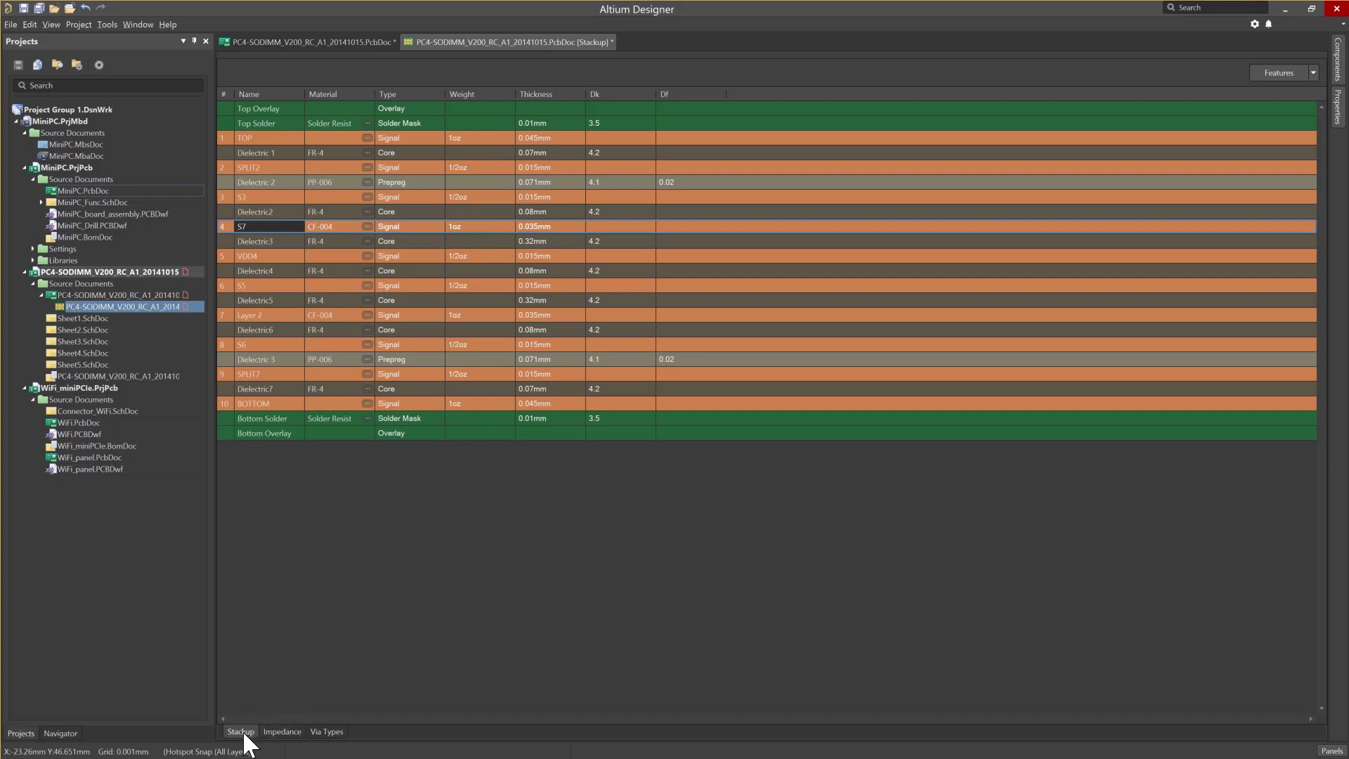
Add a new impedance profile with a 70Ω single-ended target impedance.
left_click(281, 731)
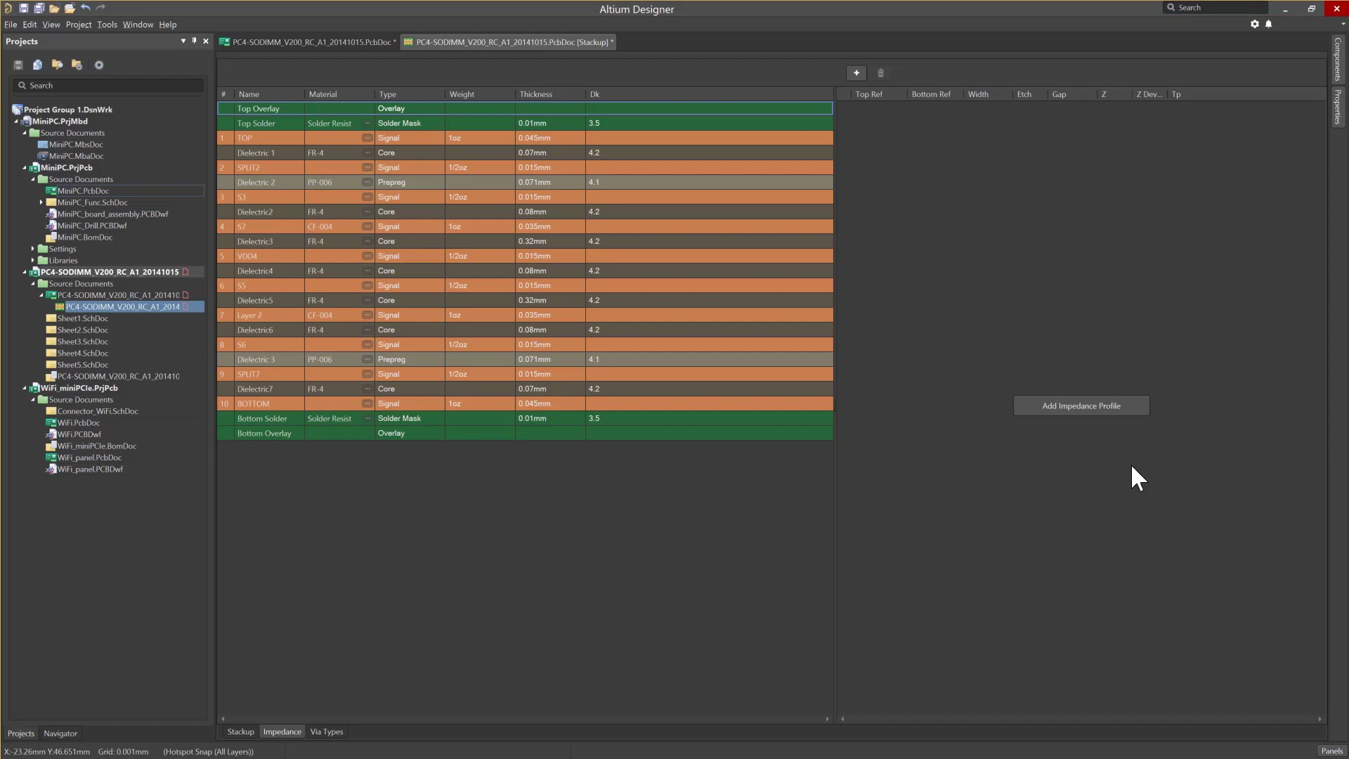
left_click(1093, 407)
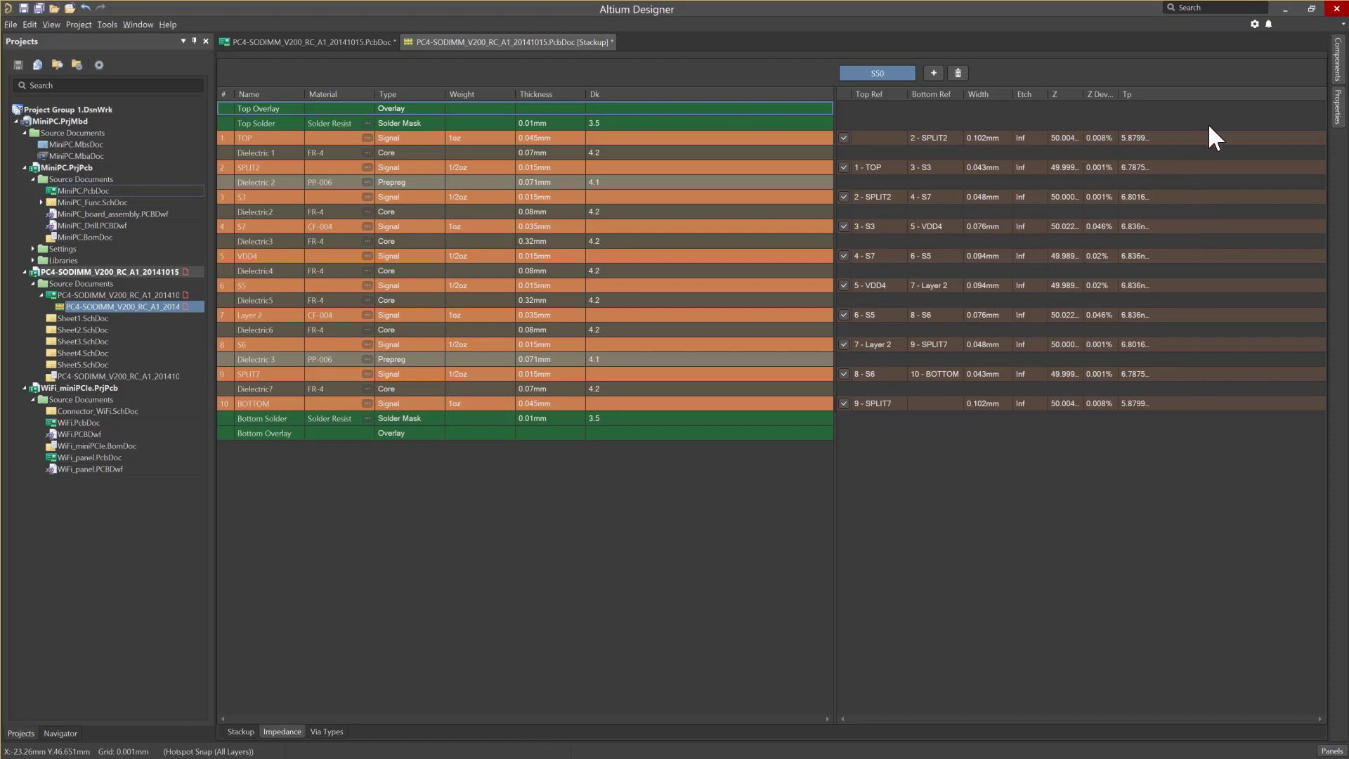
left_click(1336, 111)
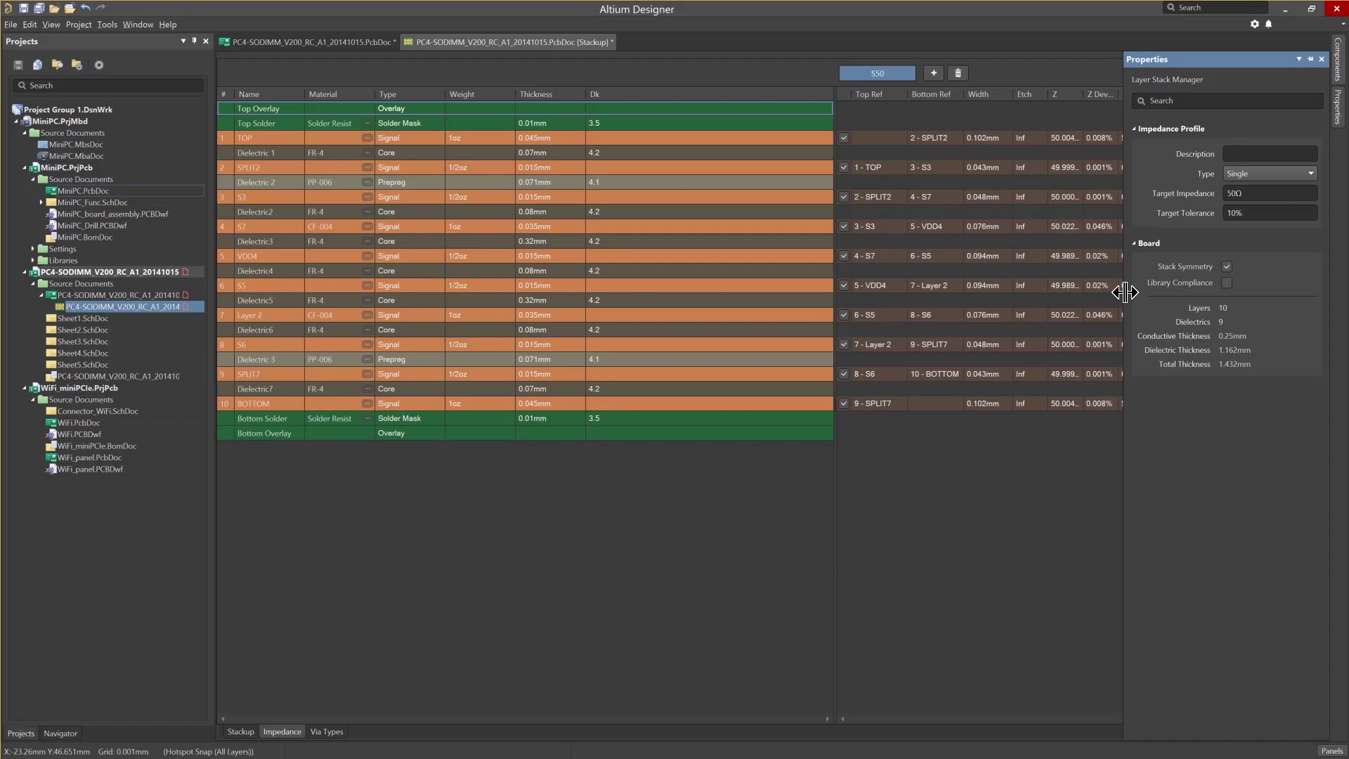
left_click_drag(1124, 292, 1088, 292)
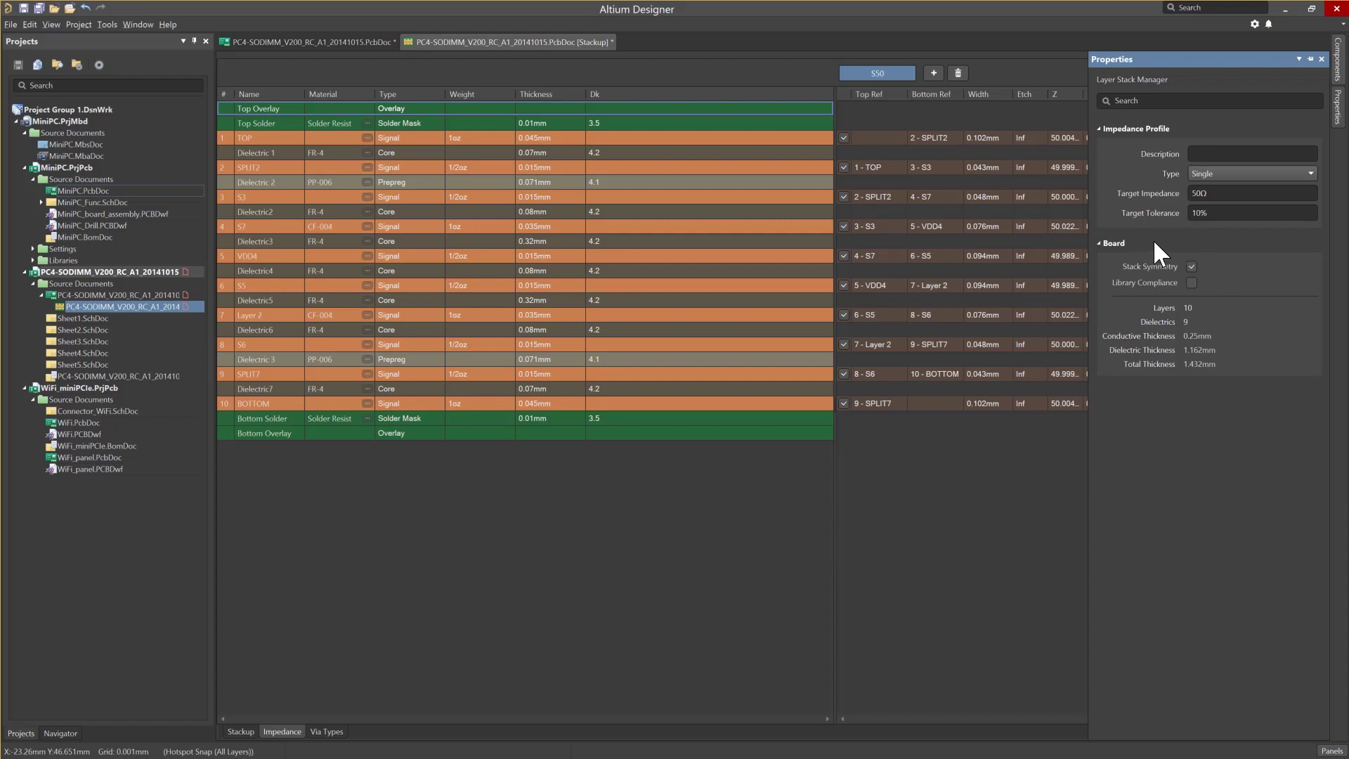
left_click(883, 168)
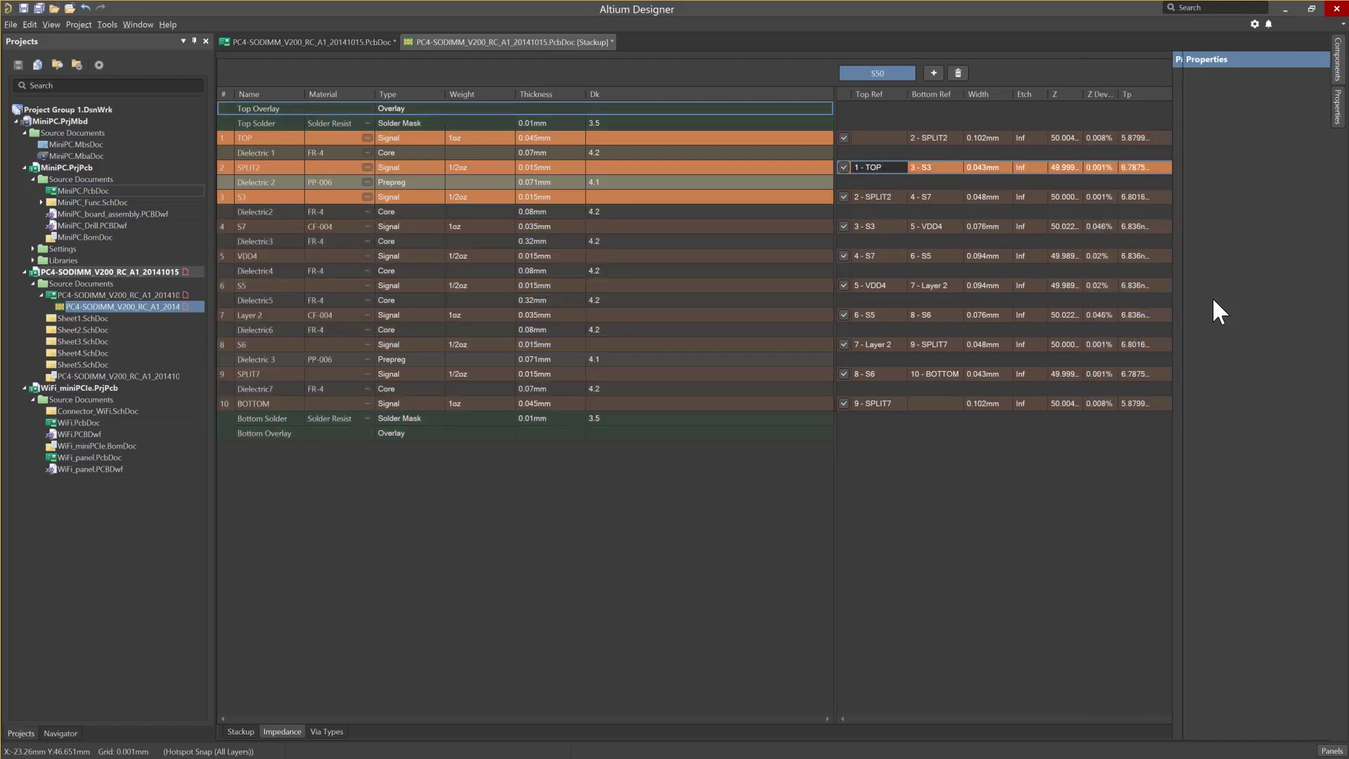
mouse_move(1336, 109)
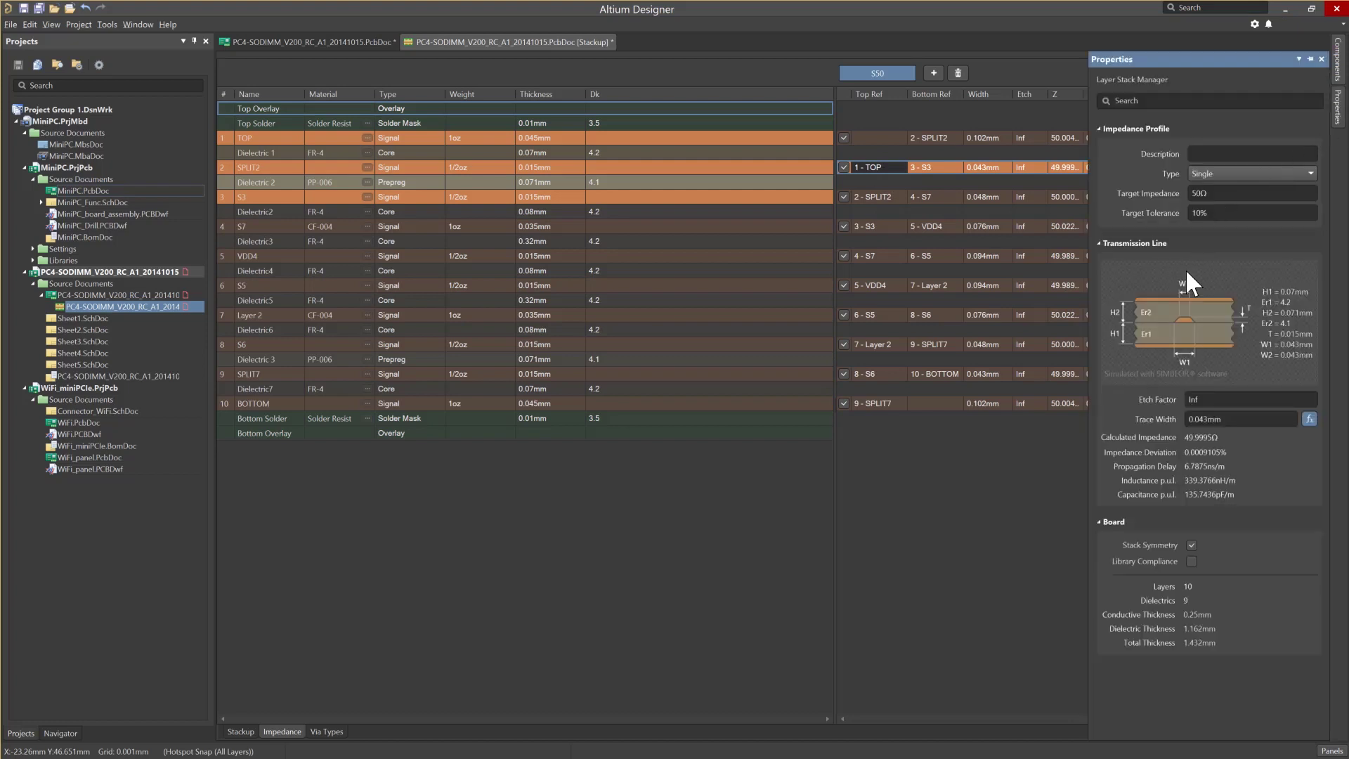
double_click(1195, 192)
key("Return")
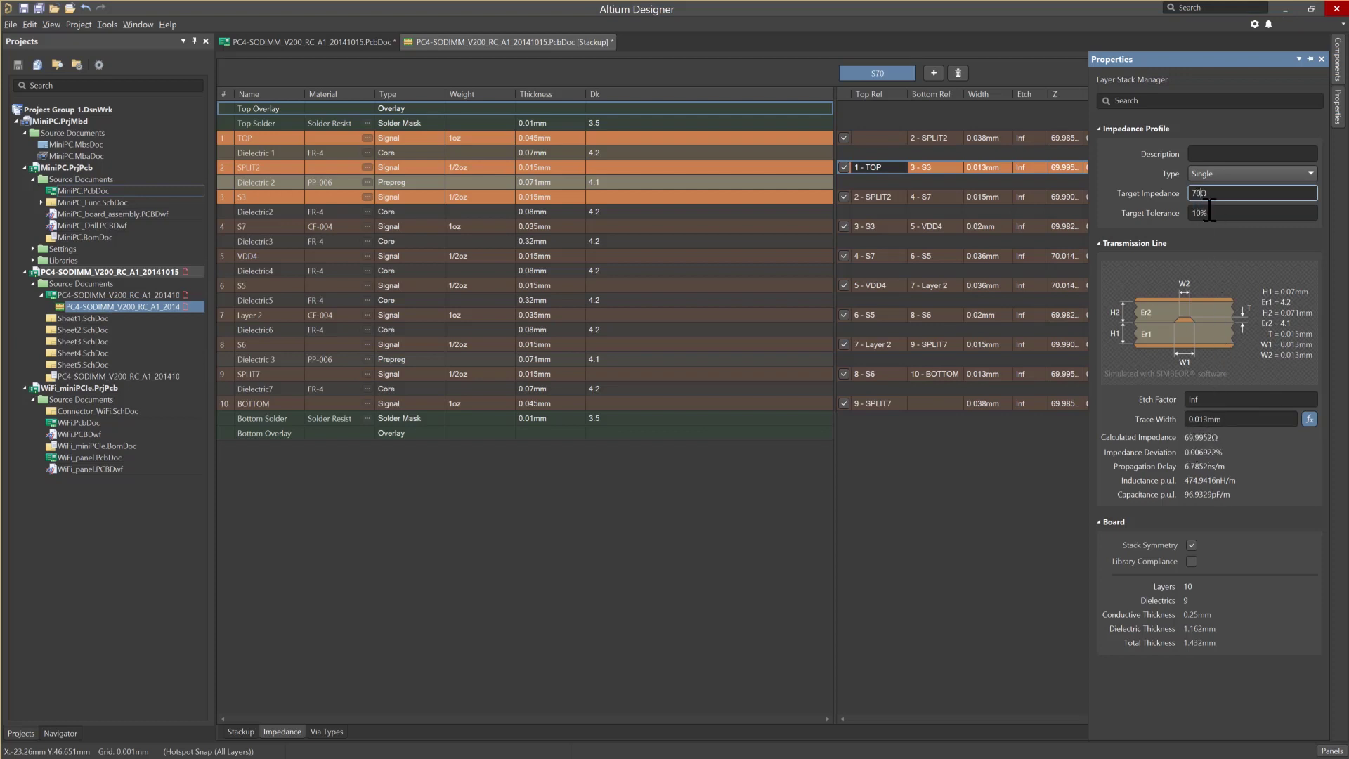
Disable the profile on all layer references except 1-TOP and 8-S6.
left_click(841, 403)
left_click(841, 374)
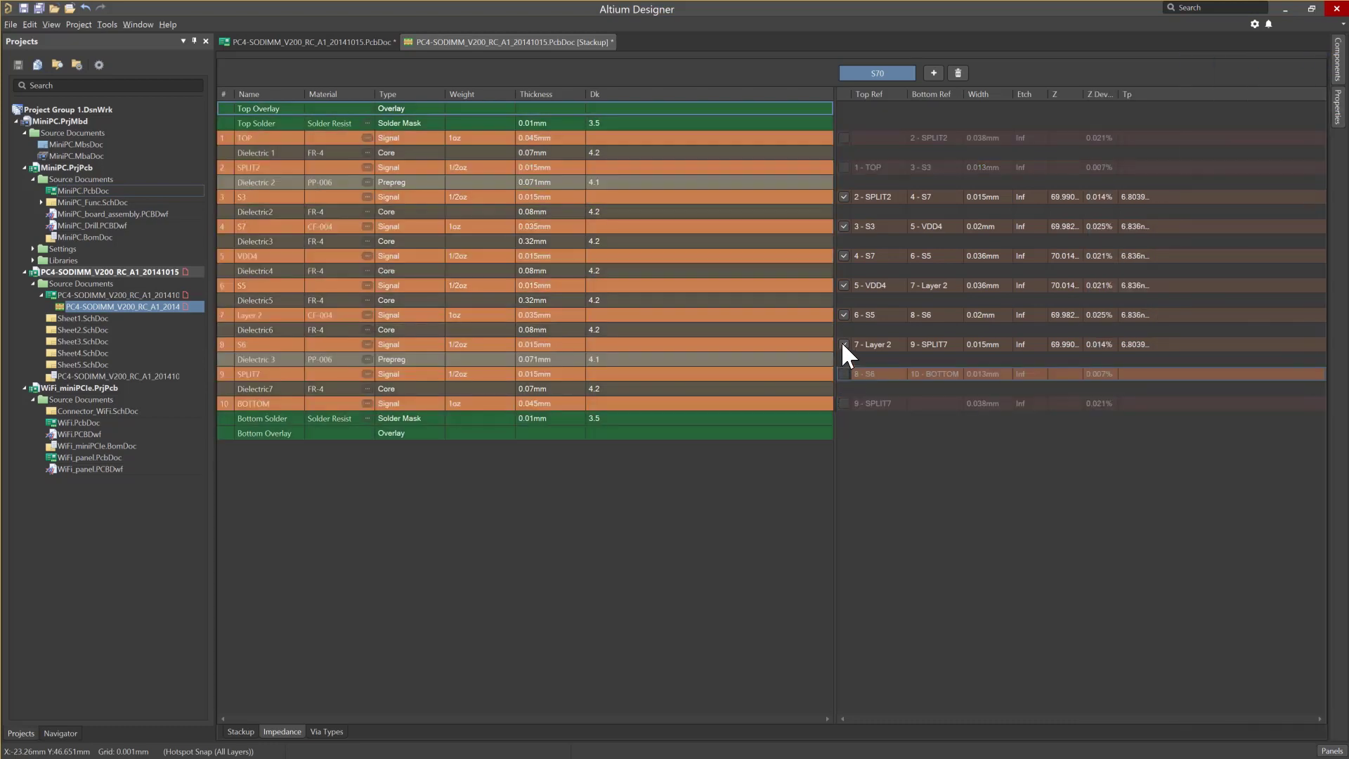
left_click(843, 344)
left_click(844, 315)
left_click(844, 255)
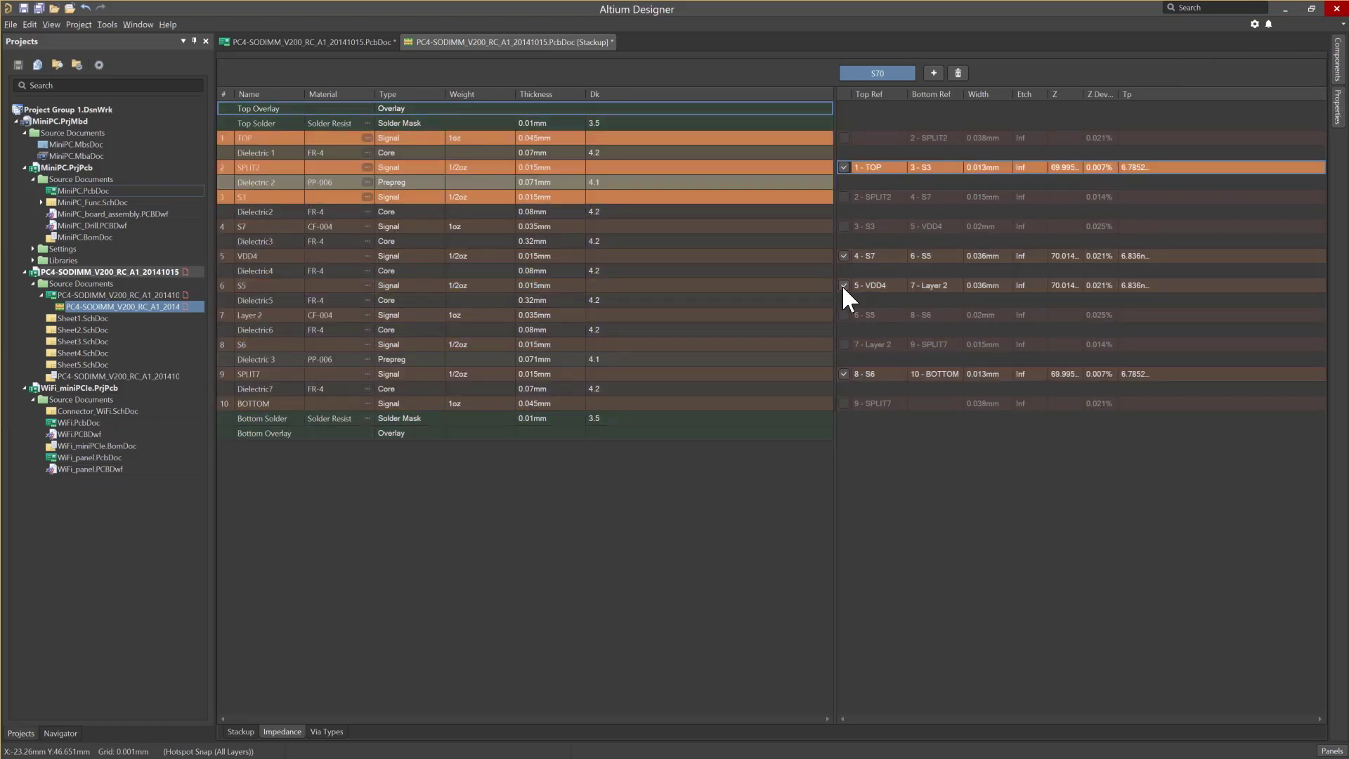
left_click(844, 285)
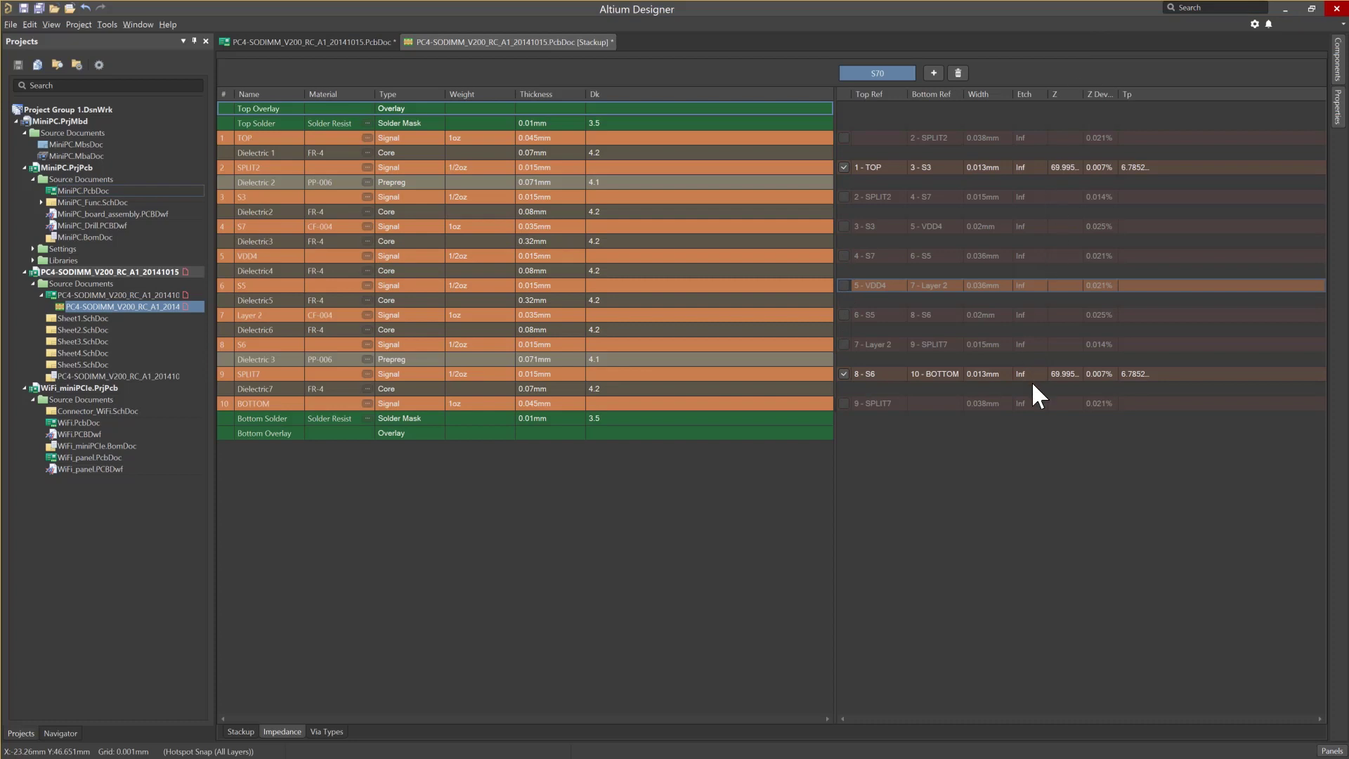
Add trial via types, test a Buried 2:3, then delete extras, leaving Thru 1:10 and Blind 1:2.
left_click(336, 732)
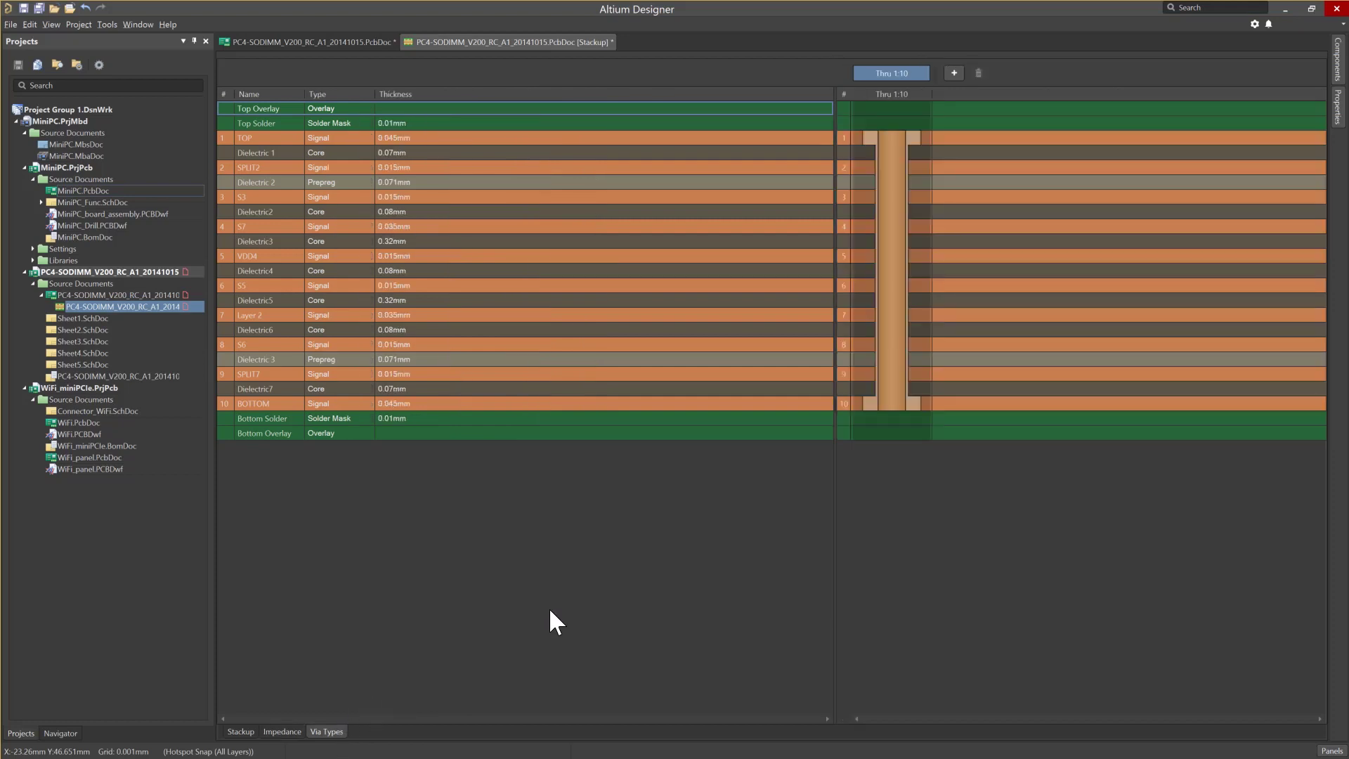
left_click(953, 73)
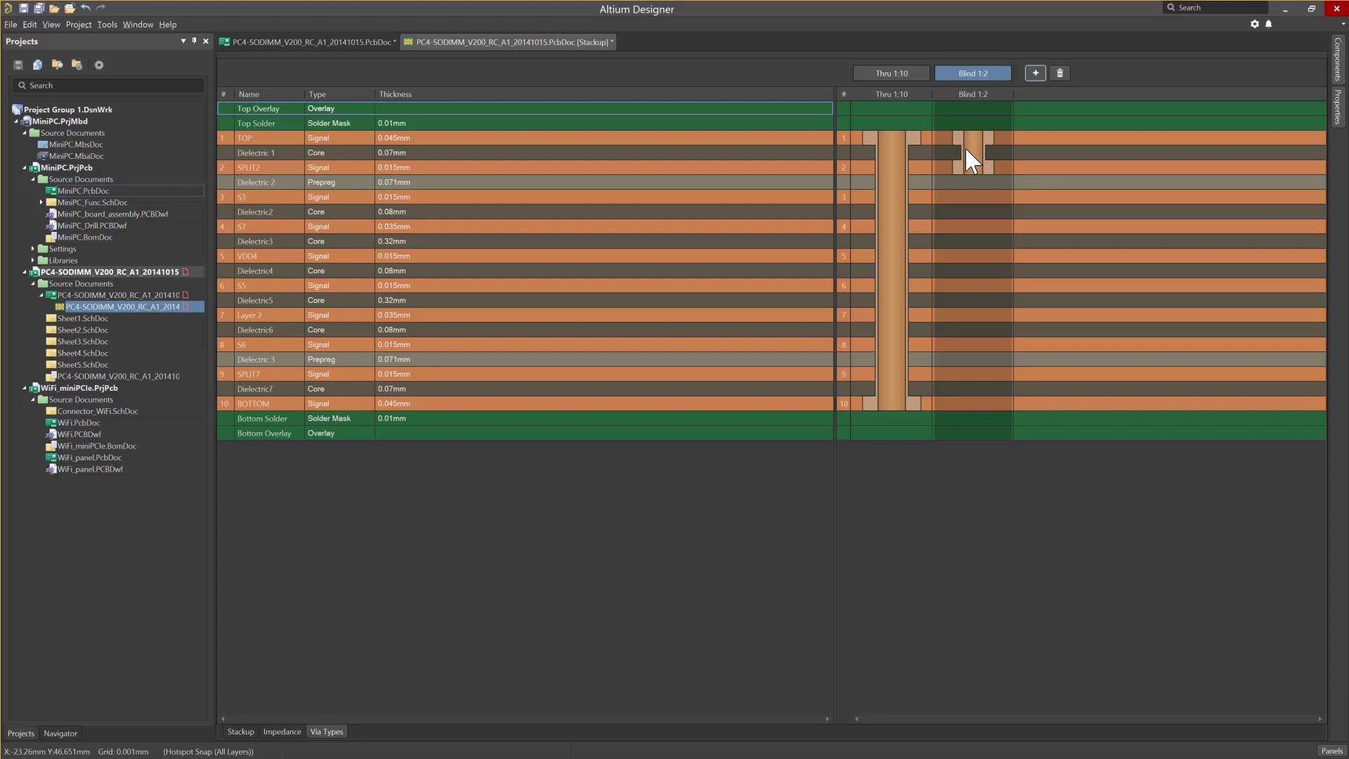
left_click(1031, 75)
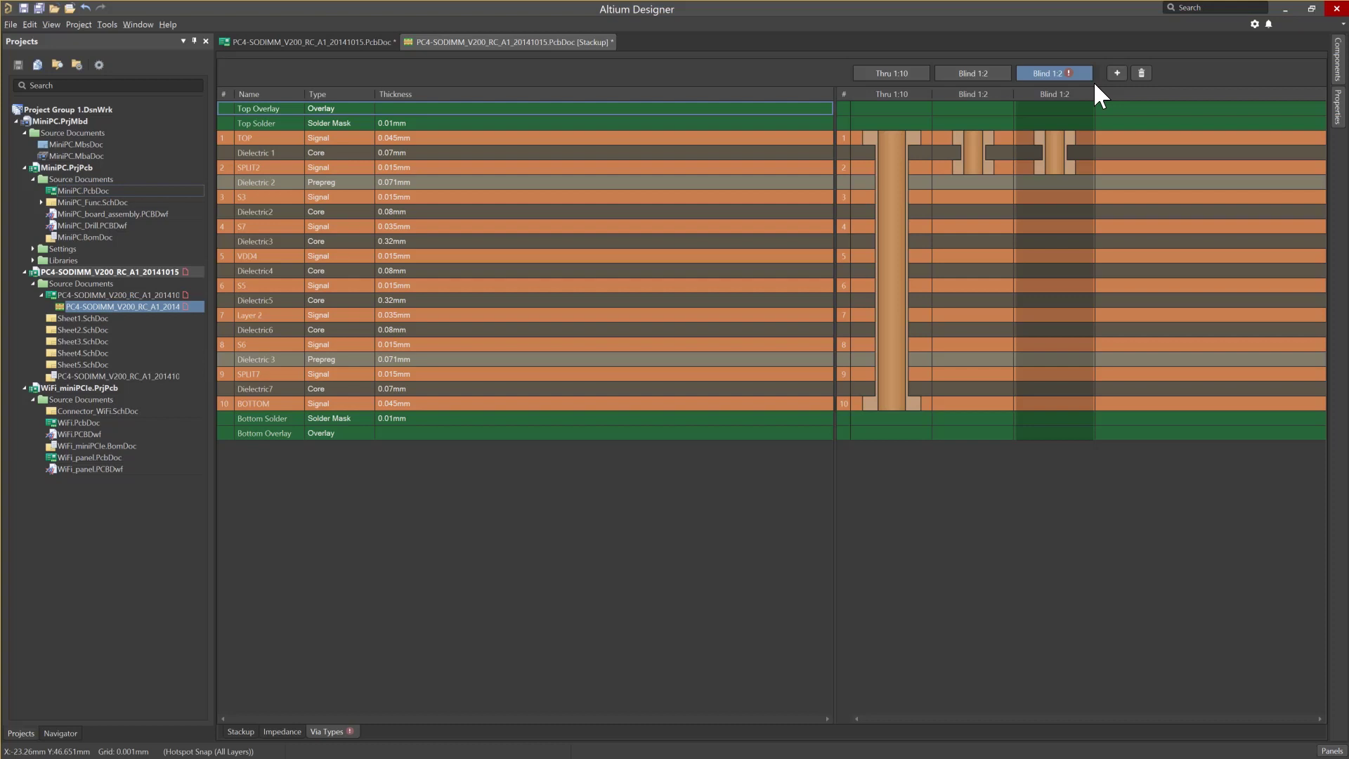
left_click(1336, 118)
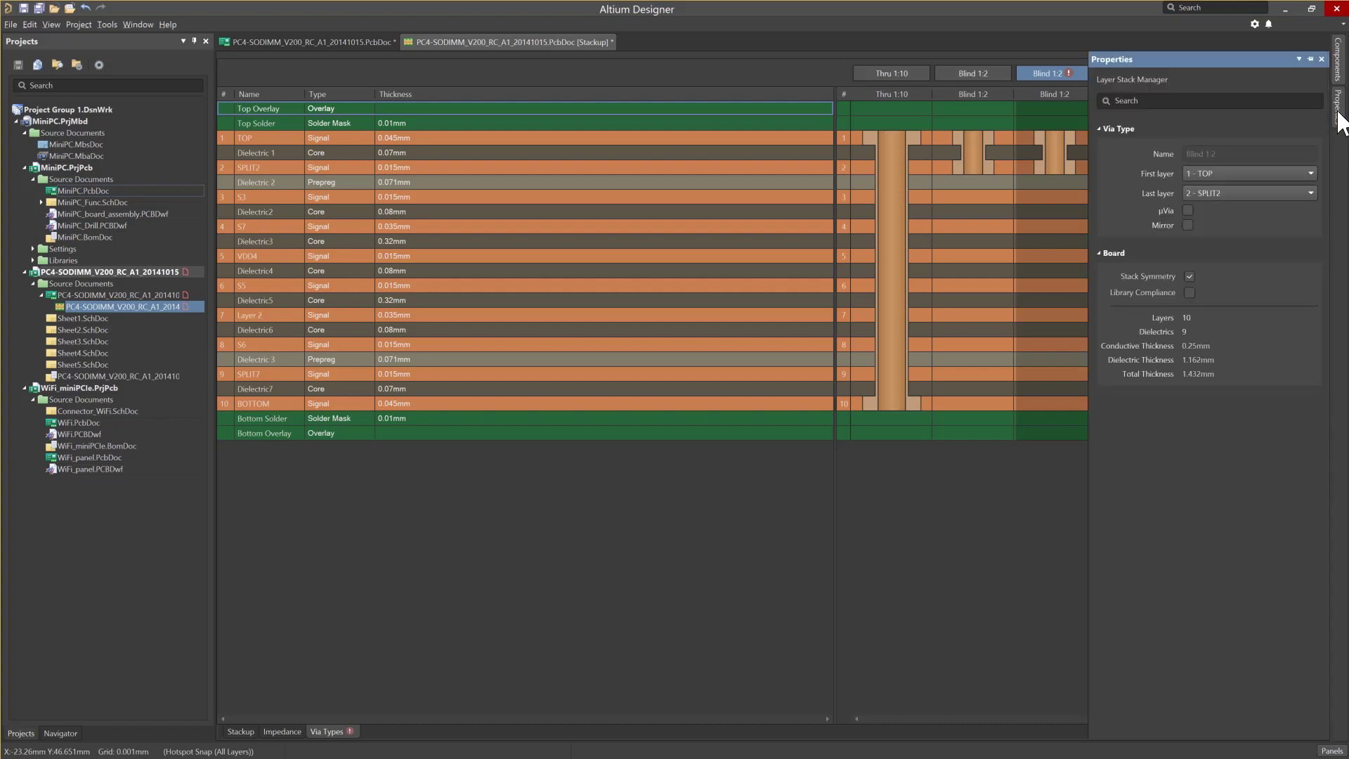
left_click(1253, 173)
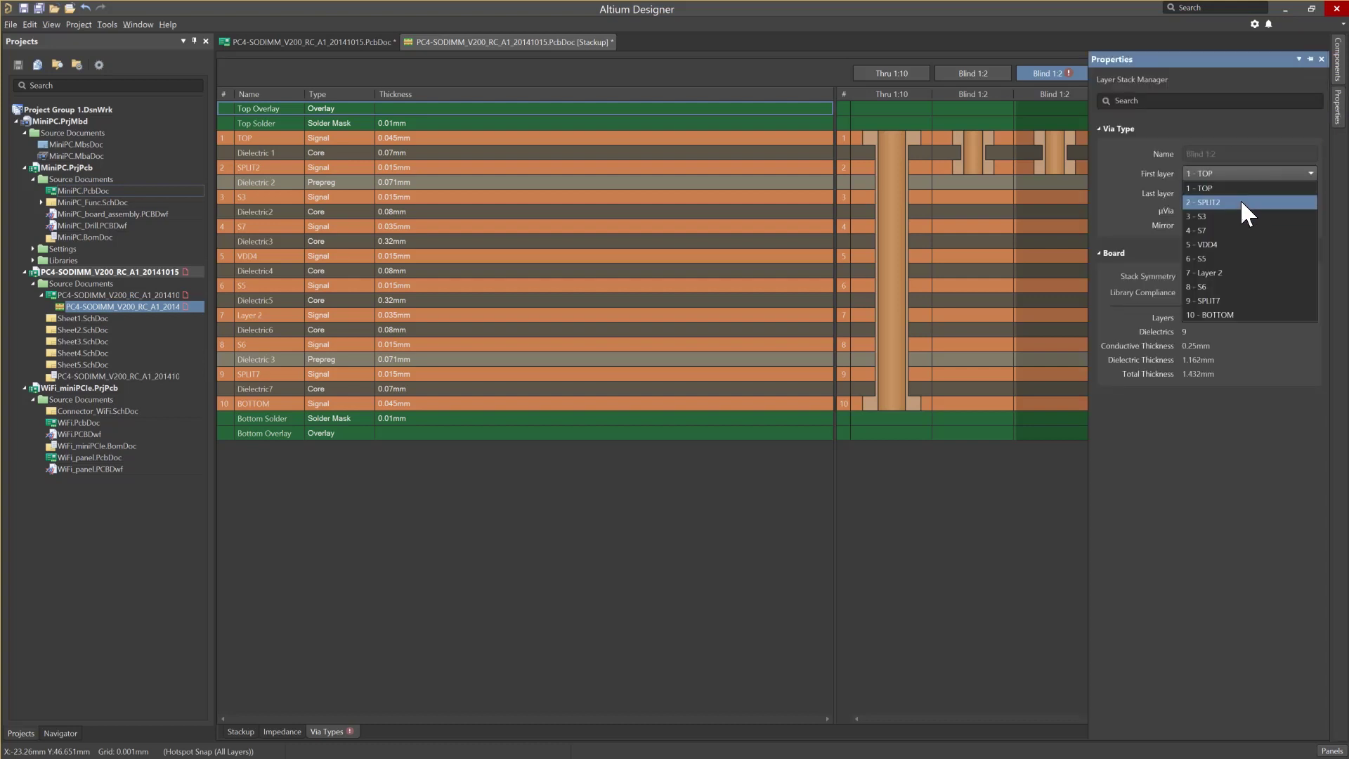
left_click(1240, 199)
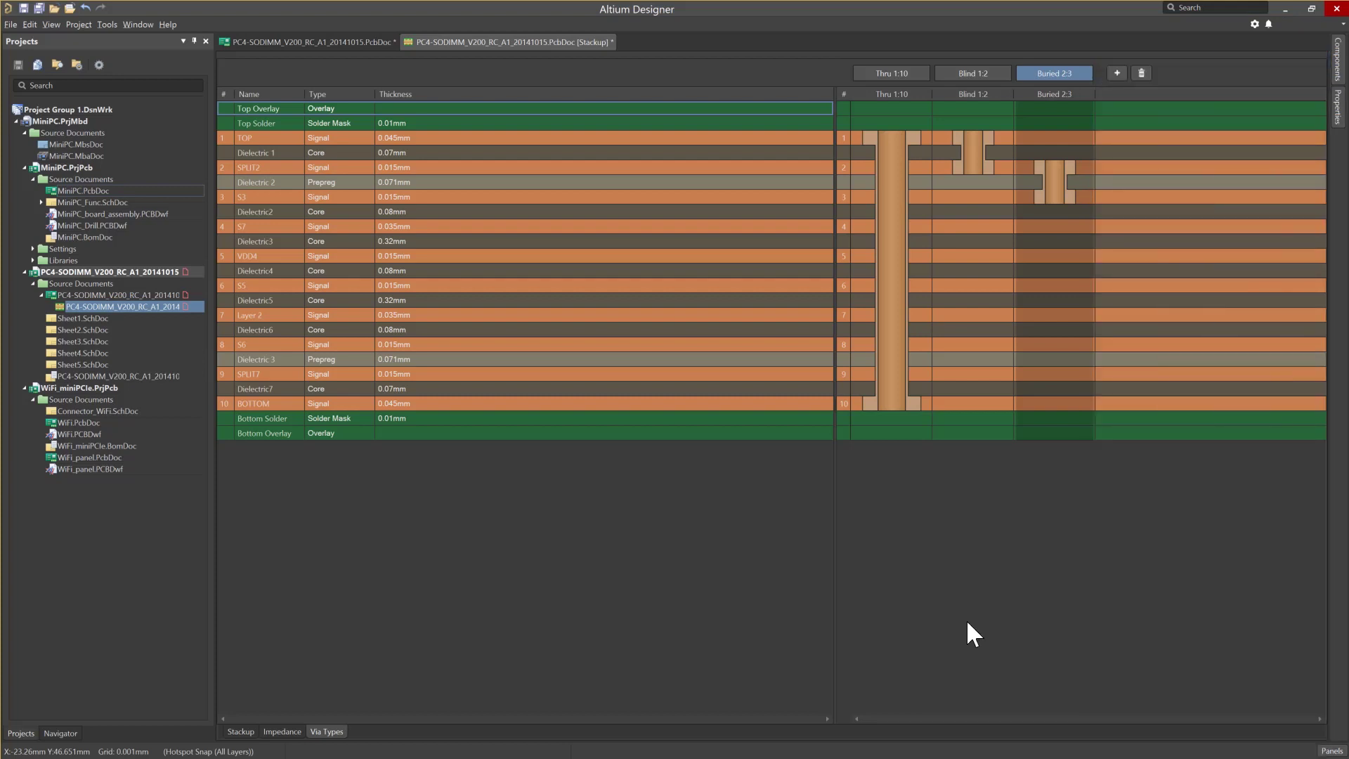
left_click(1140, 73)
left_click(1056, 73)
Add mirrored microvias µVia 1:2|10:9 and µVia 2:3|9:8.
left_click(954, 73)
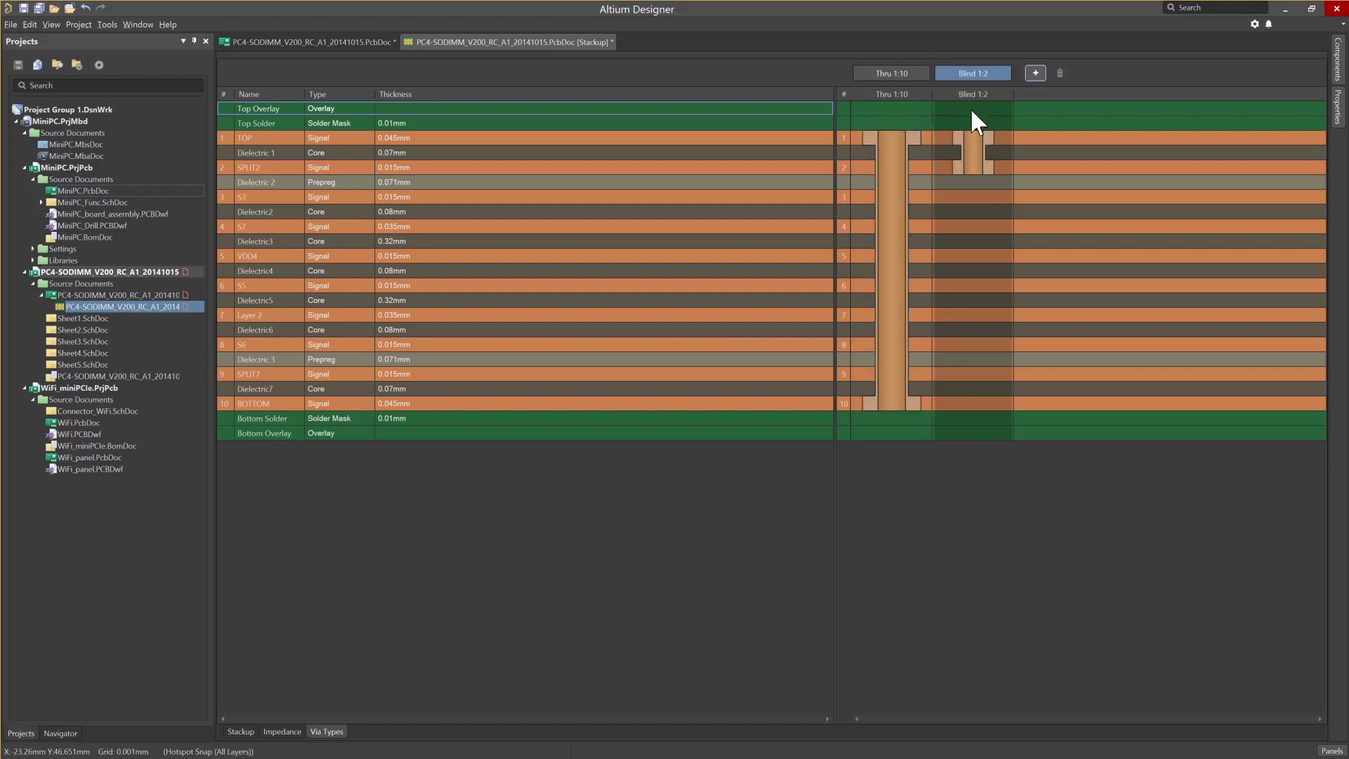
mouse_move(1338, 107)
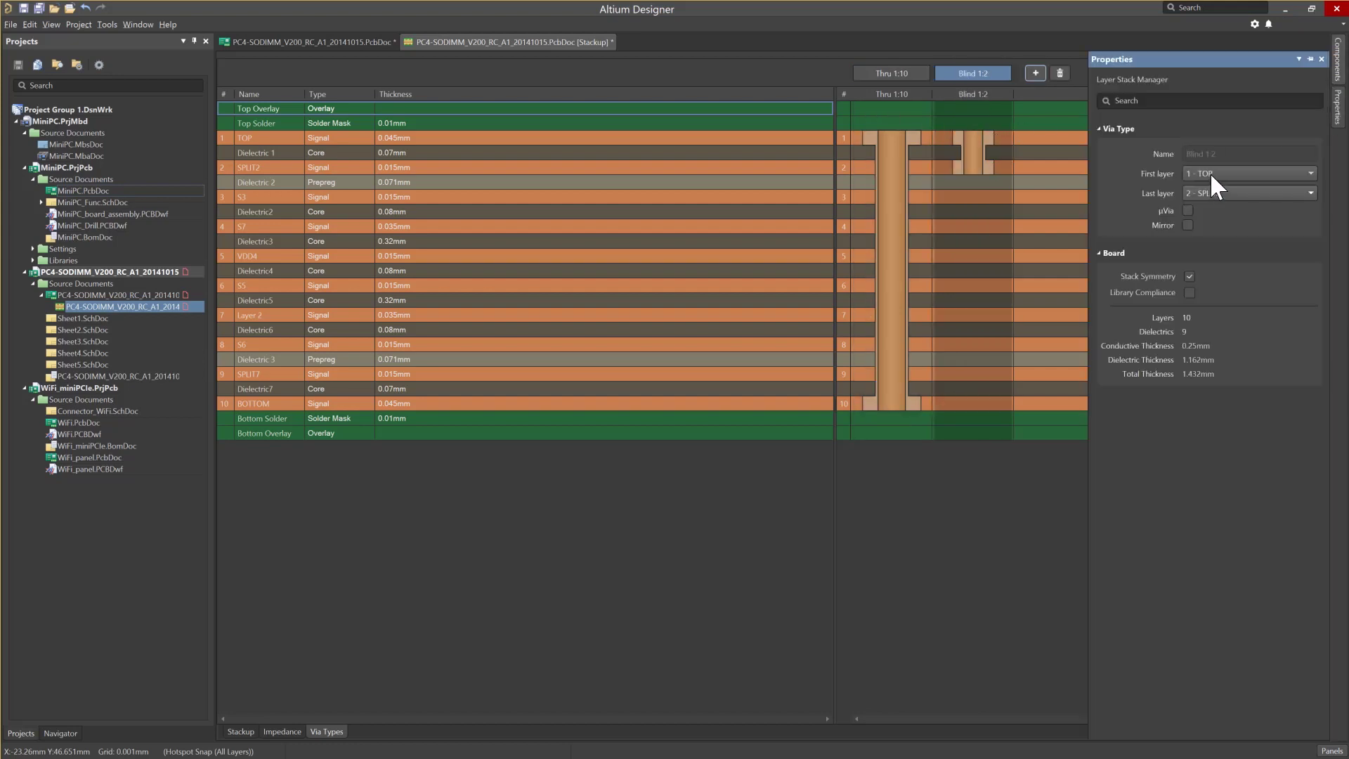
left_click(1187, 210)
left_click(1187, 224)
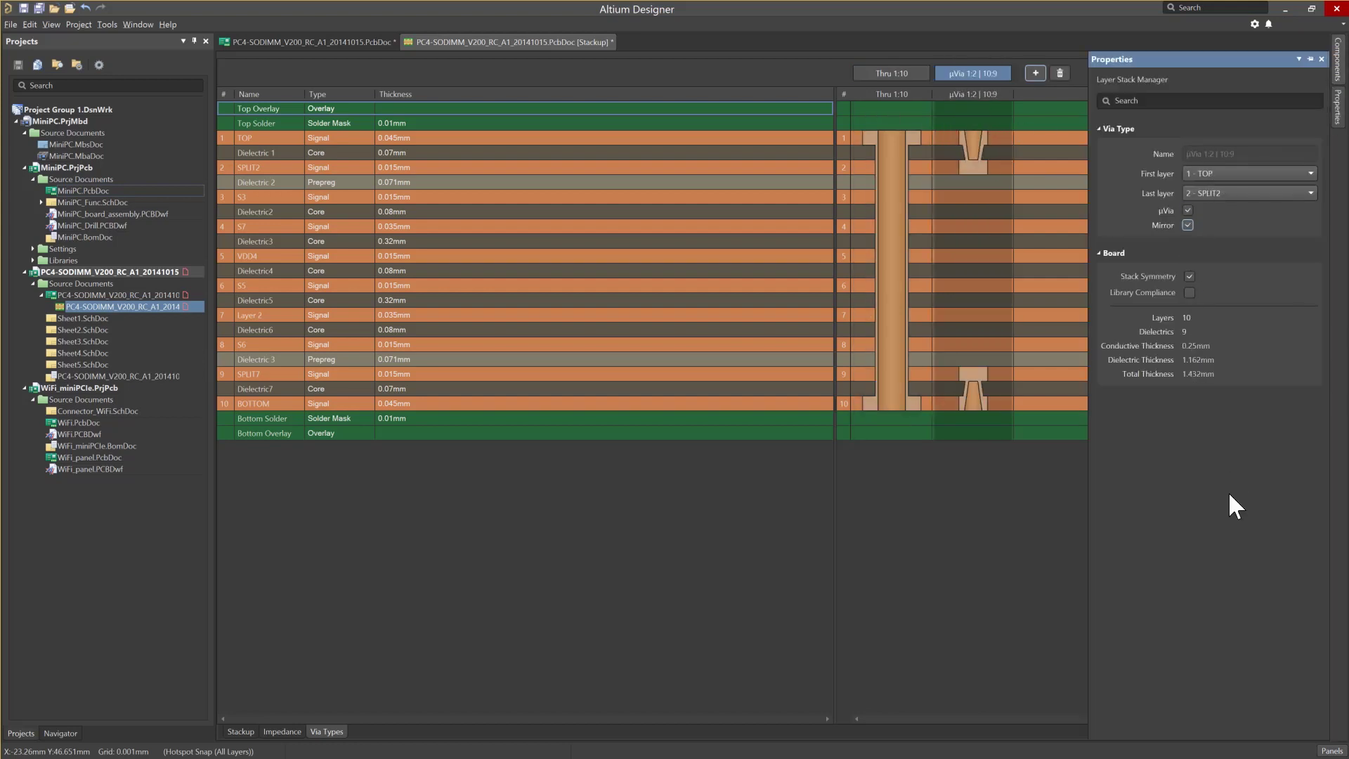
left_click(1038, 72)
mouse_move(1338, 107)
left_click(1244, 172)
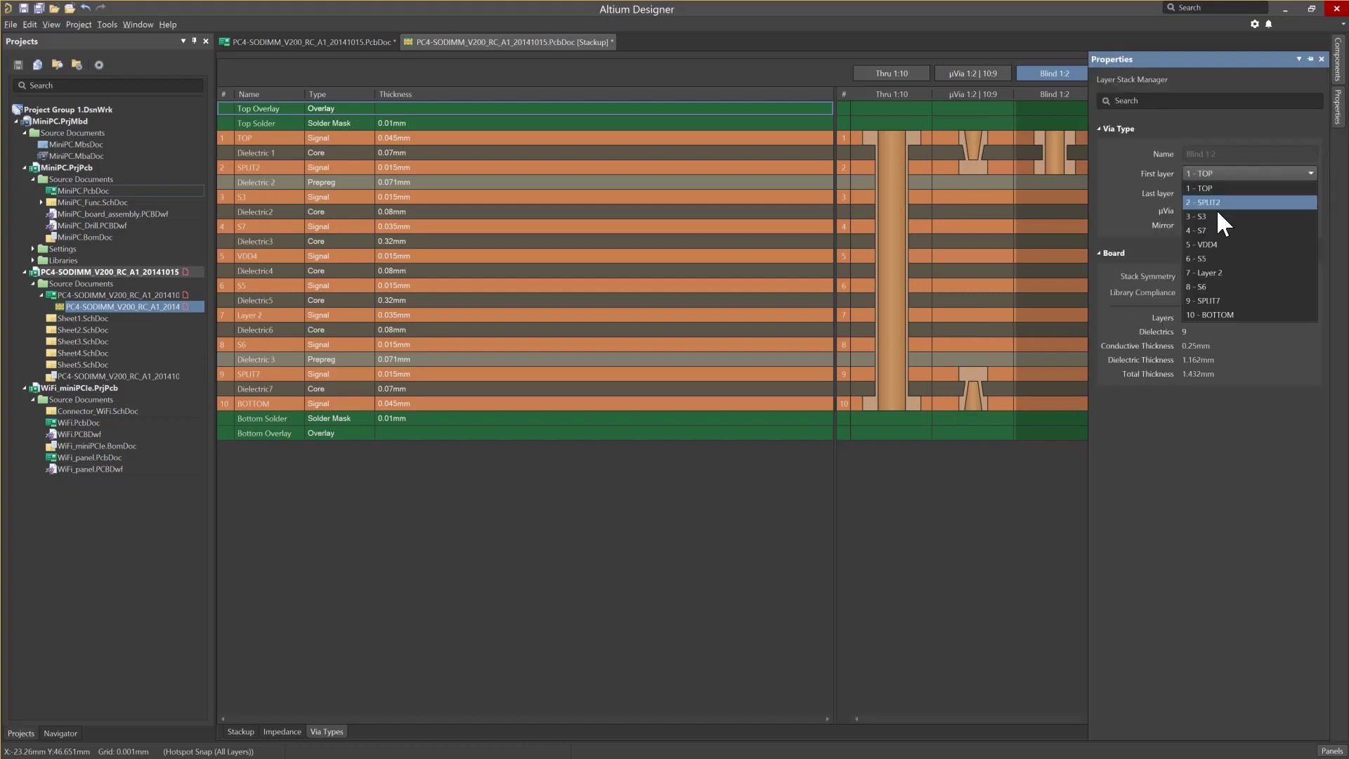
left_click(1216, 203)
left_click(1188, 211)
left_click(1187, 225)
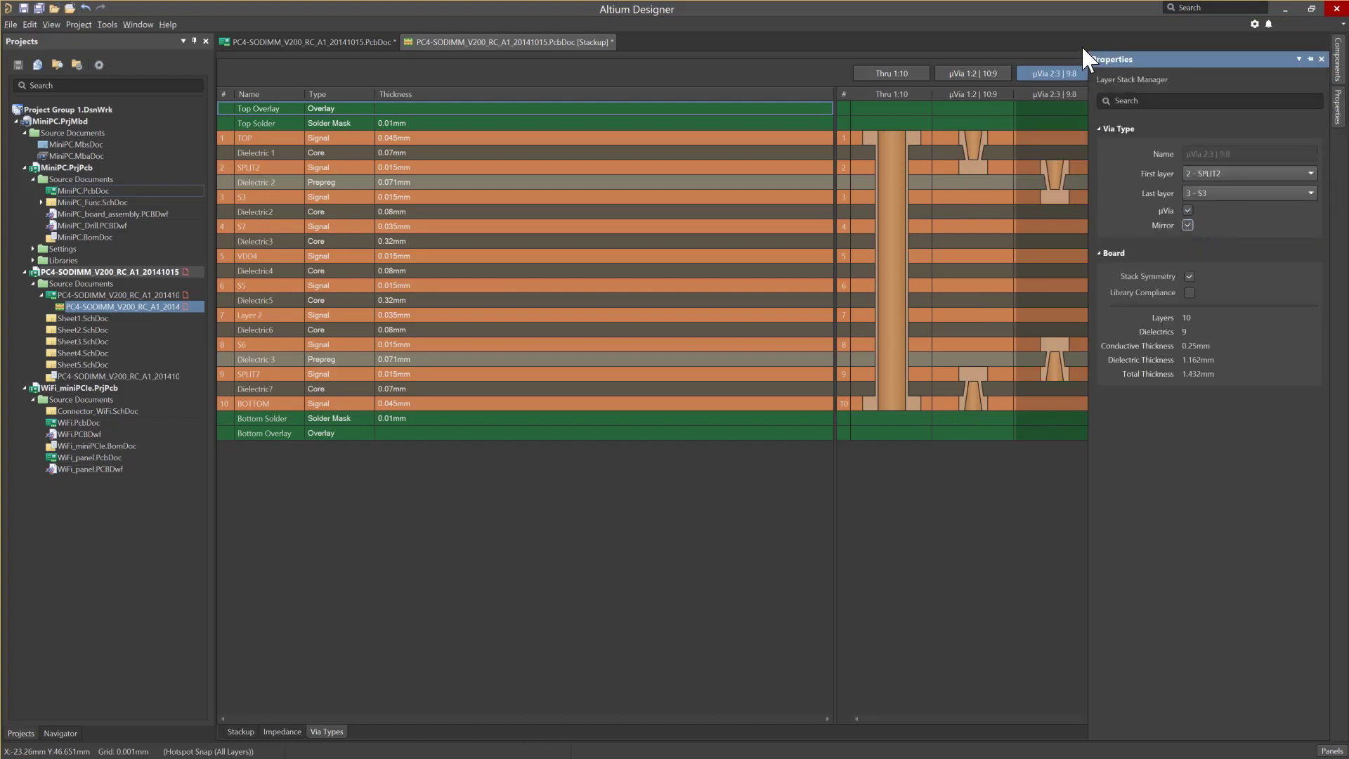
Add a mirrored microvia starting at layer 3 S3, giving µVia 3:4|8:7.
left_click(1116, 73)
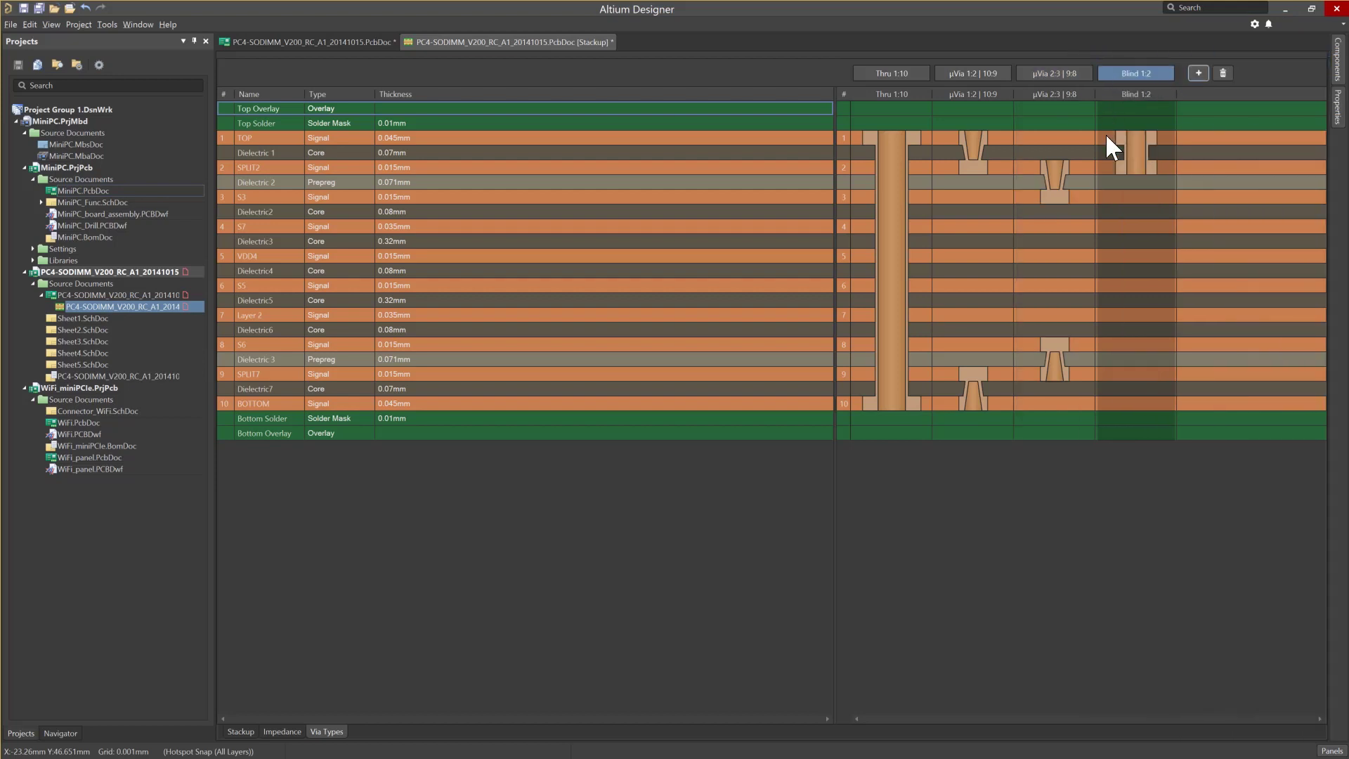
left_click(1336, 109)
left_click(1243, 172)
left_click(1218, 216)
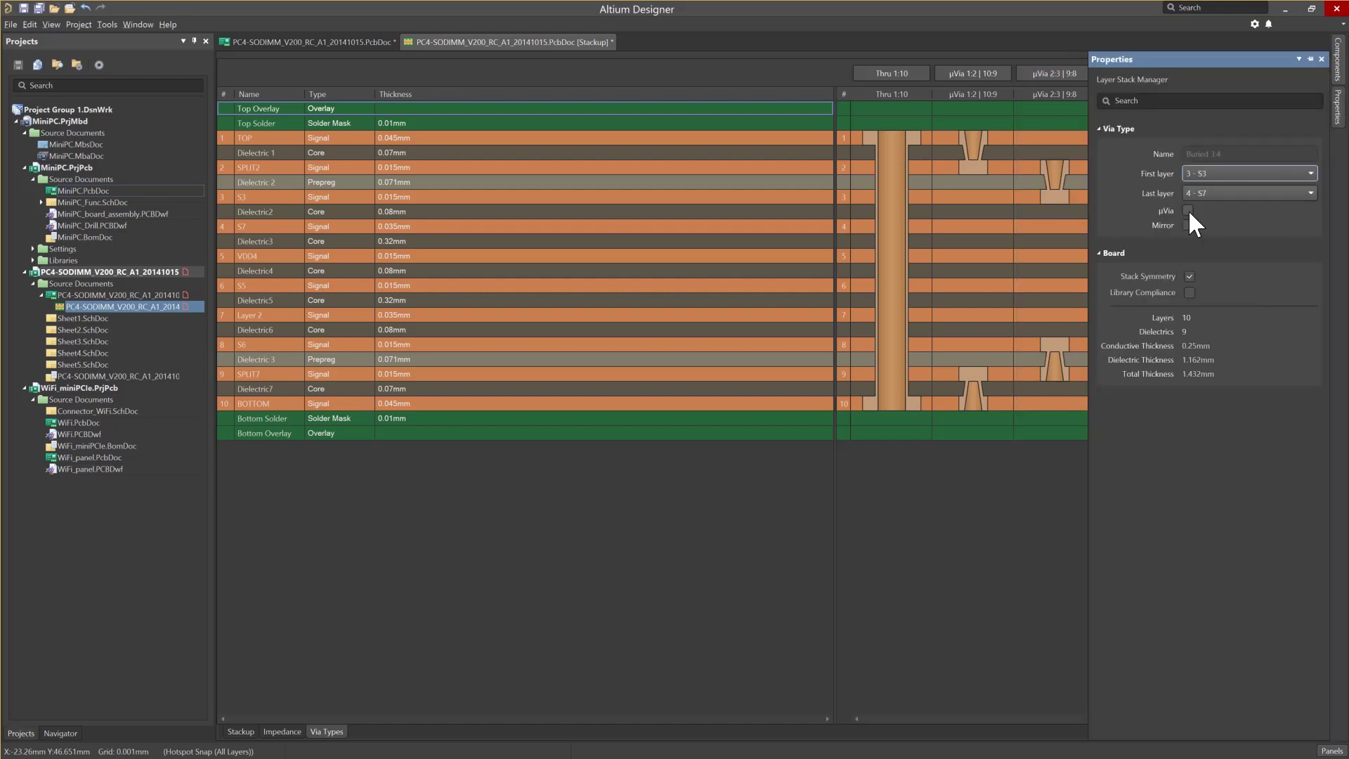
left_click(1187, 210)
left_click(1187, 225)
Add a Buried 4:7 via from layer 4 S7 to 7 Layer 2.
left_click(1196, 74)
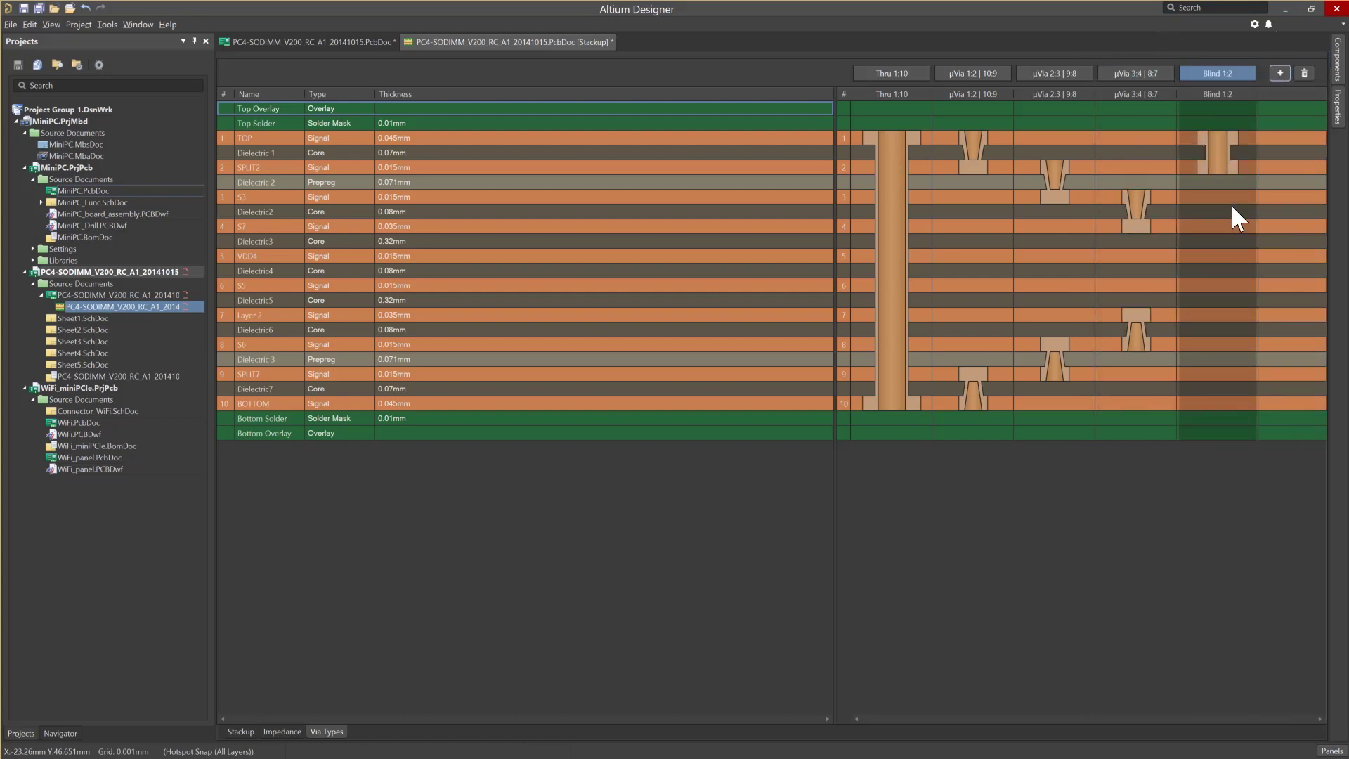
left_click(1337, 112)
left_click(1243, 173)
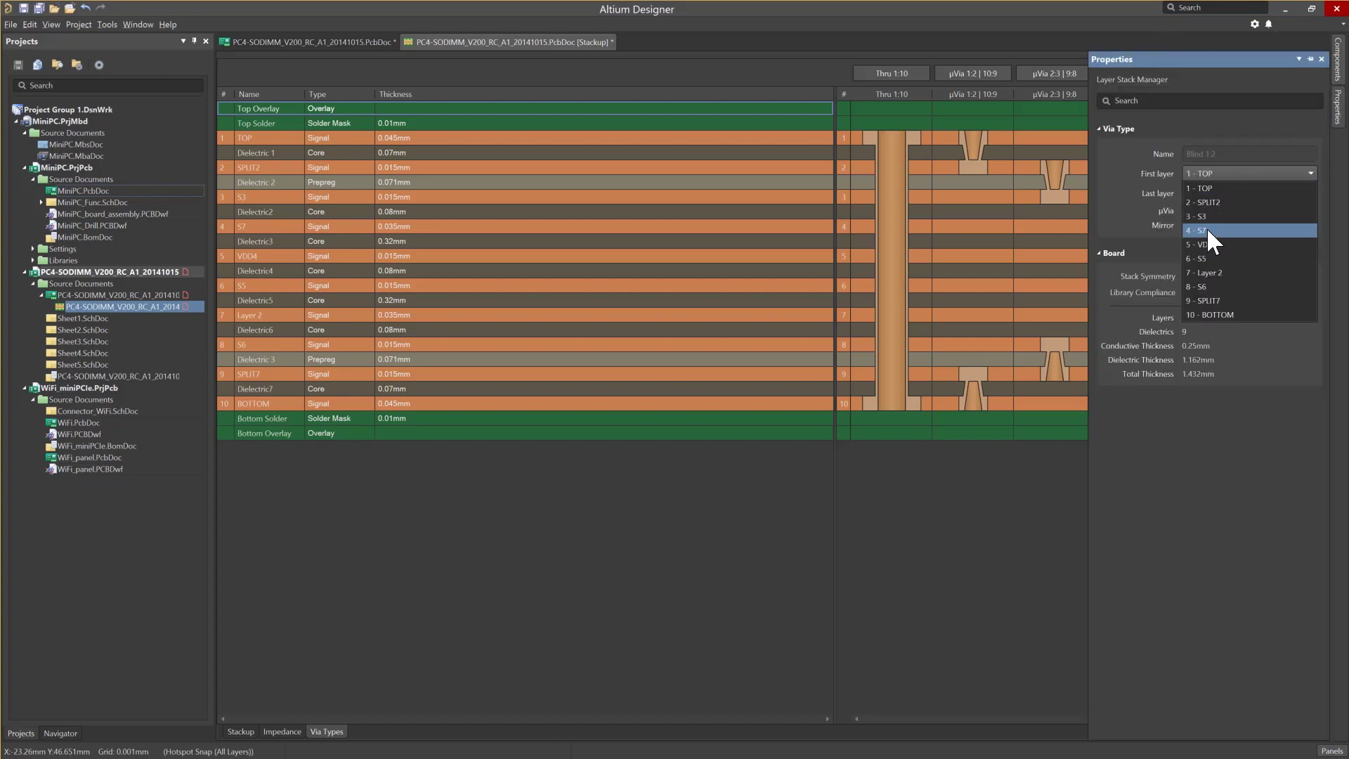
left_click(1207, 226)
left_click(1254, 194)
left_click(1210, 288)
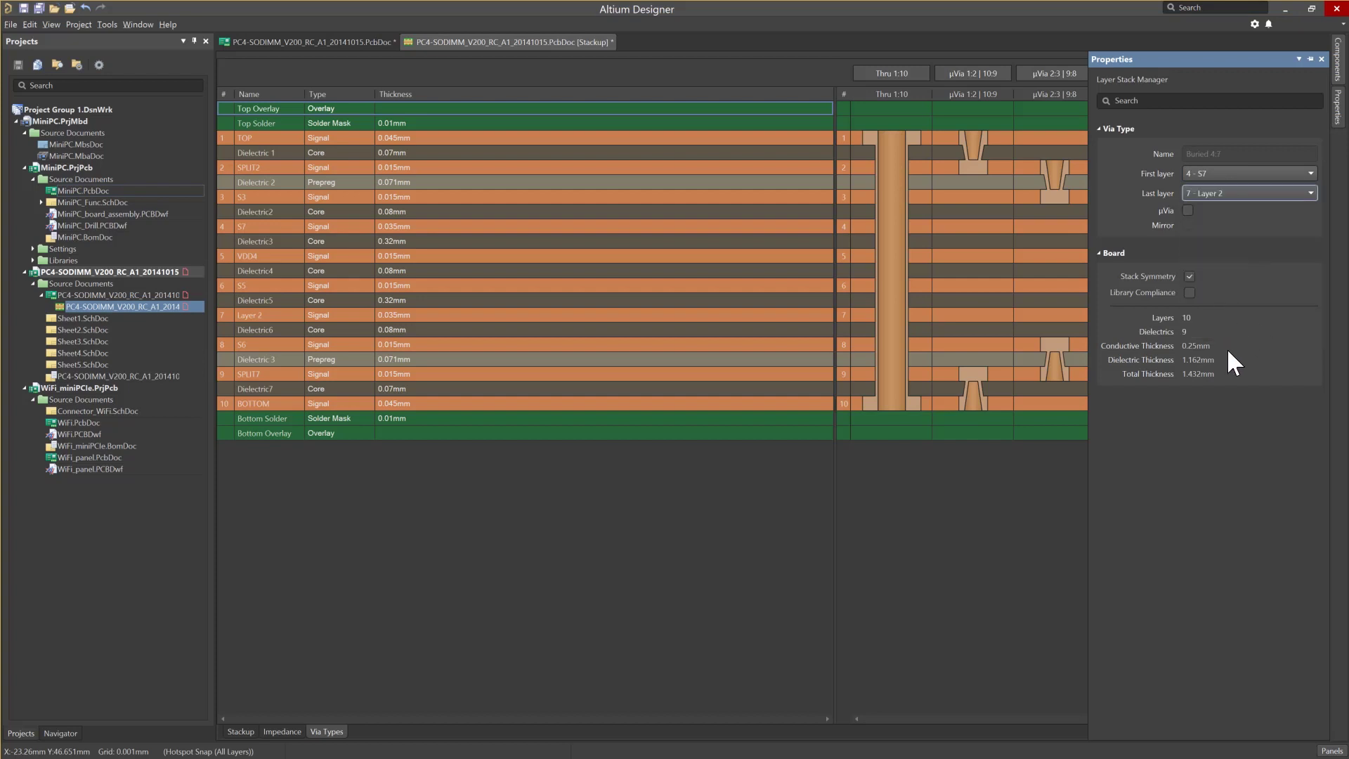
Add a SkipV 1:3 via ending at layer 3 S3.
left_click(1279, 73)
left_click(1253, 194)
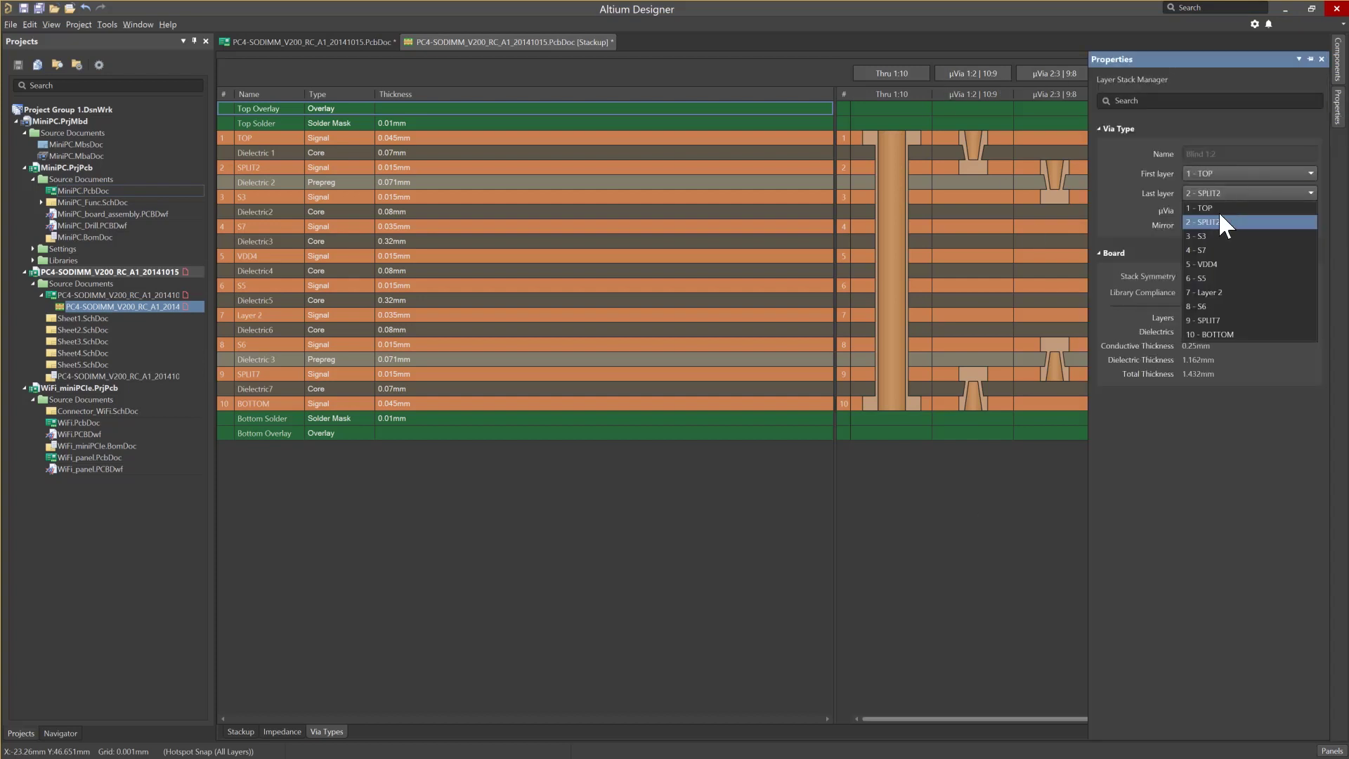
left_click(1218, 210)
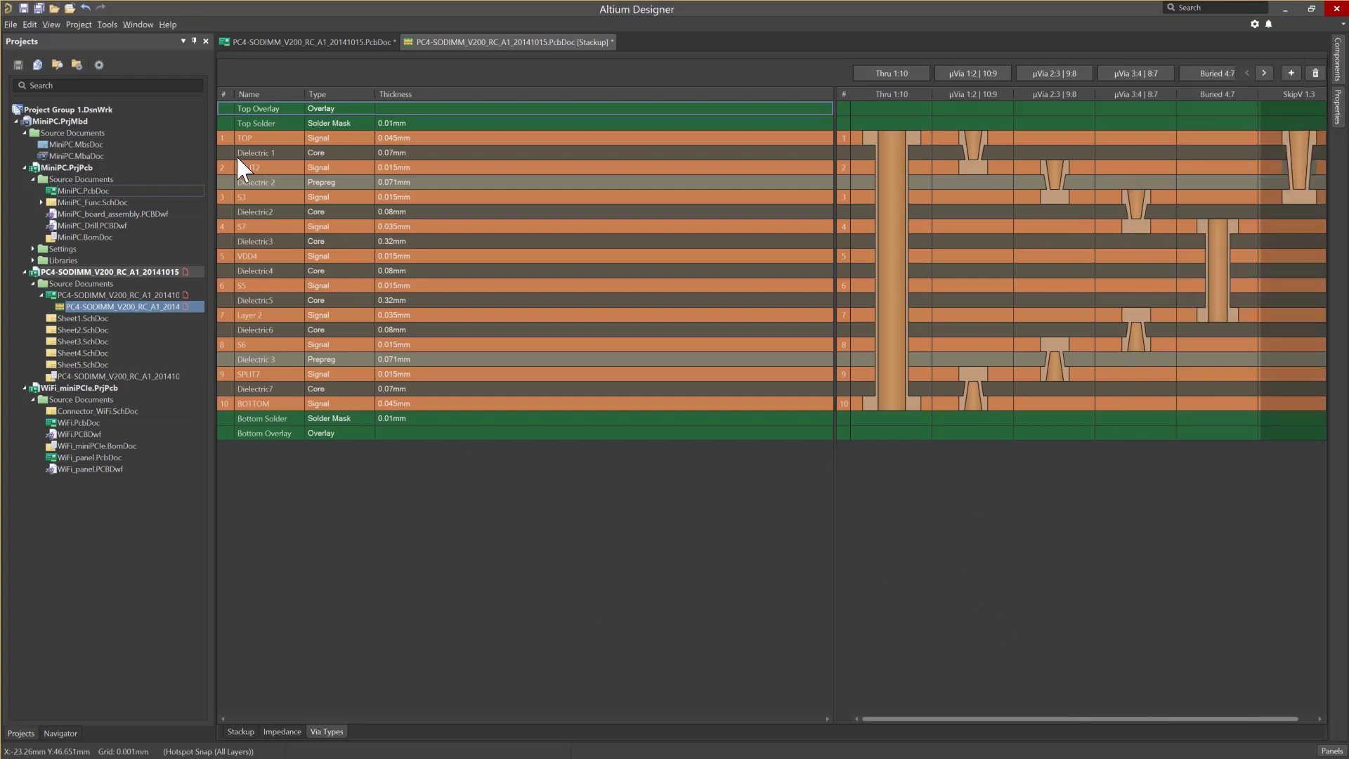
left_click(109, 24)
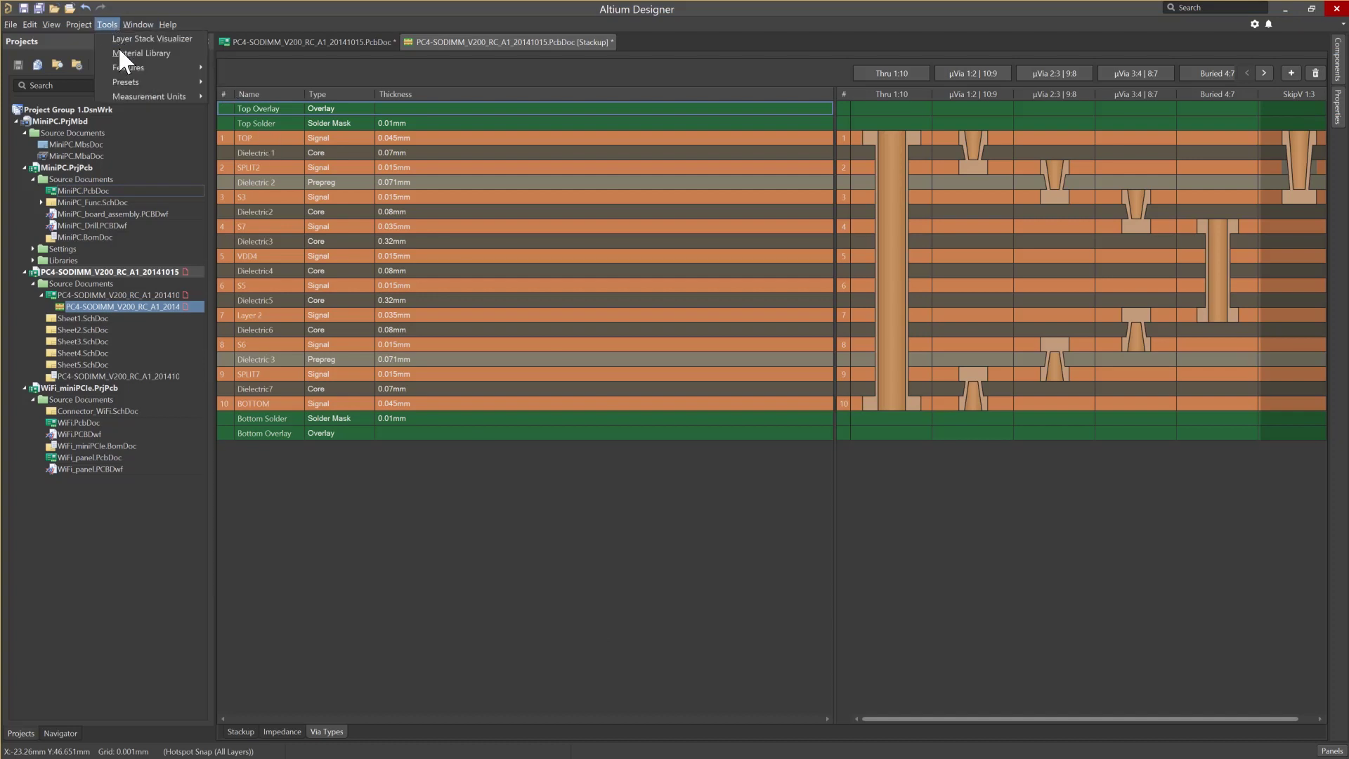
Preview the SODIMM stackup as Printed Electronics, then undo back to the standard 10-signal-layer stackup.
mouse_move(118, 67)
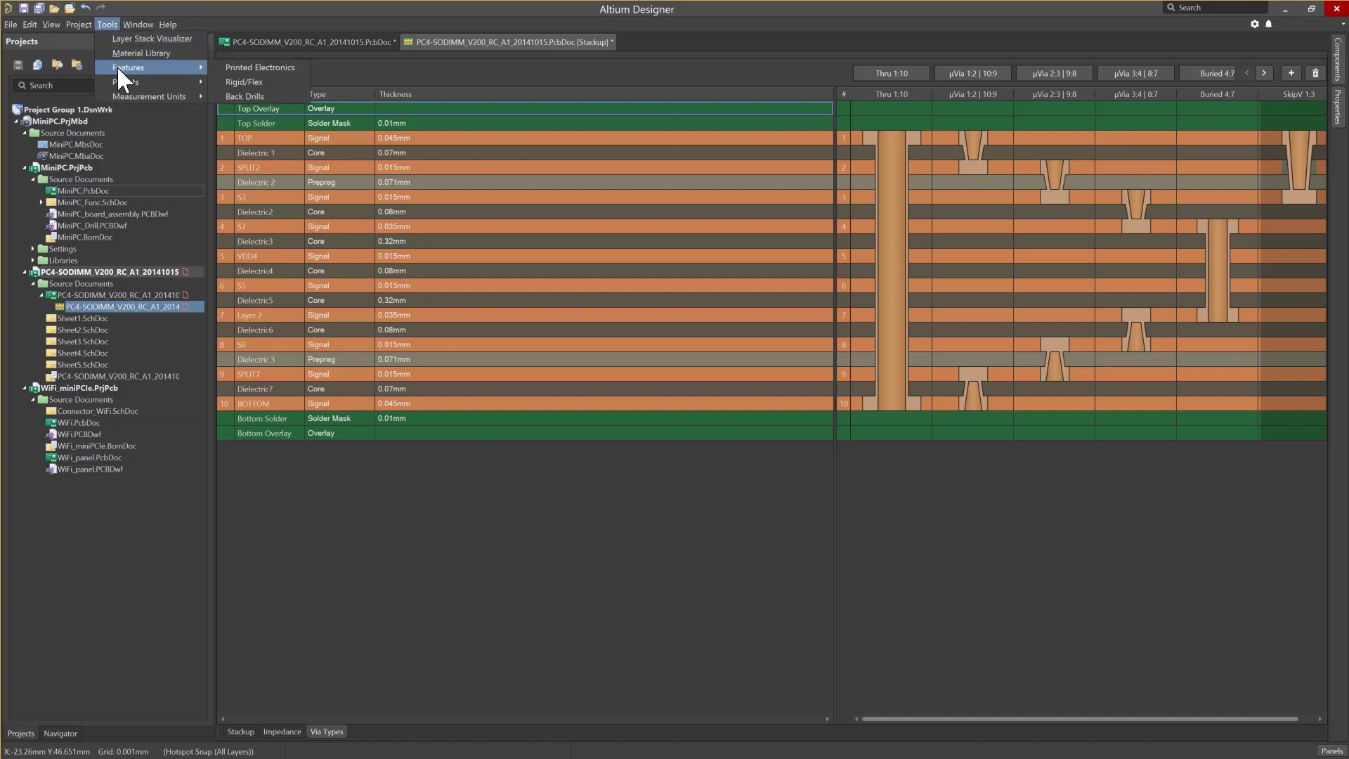
left_click(233, 68)
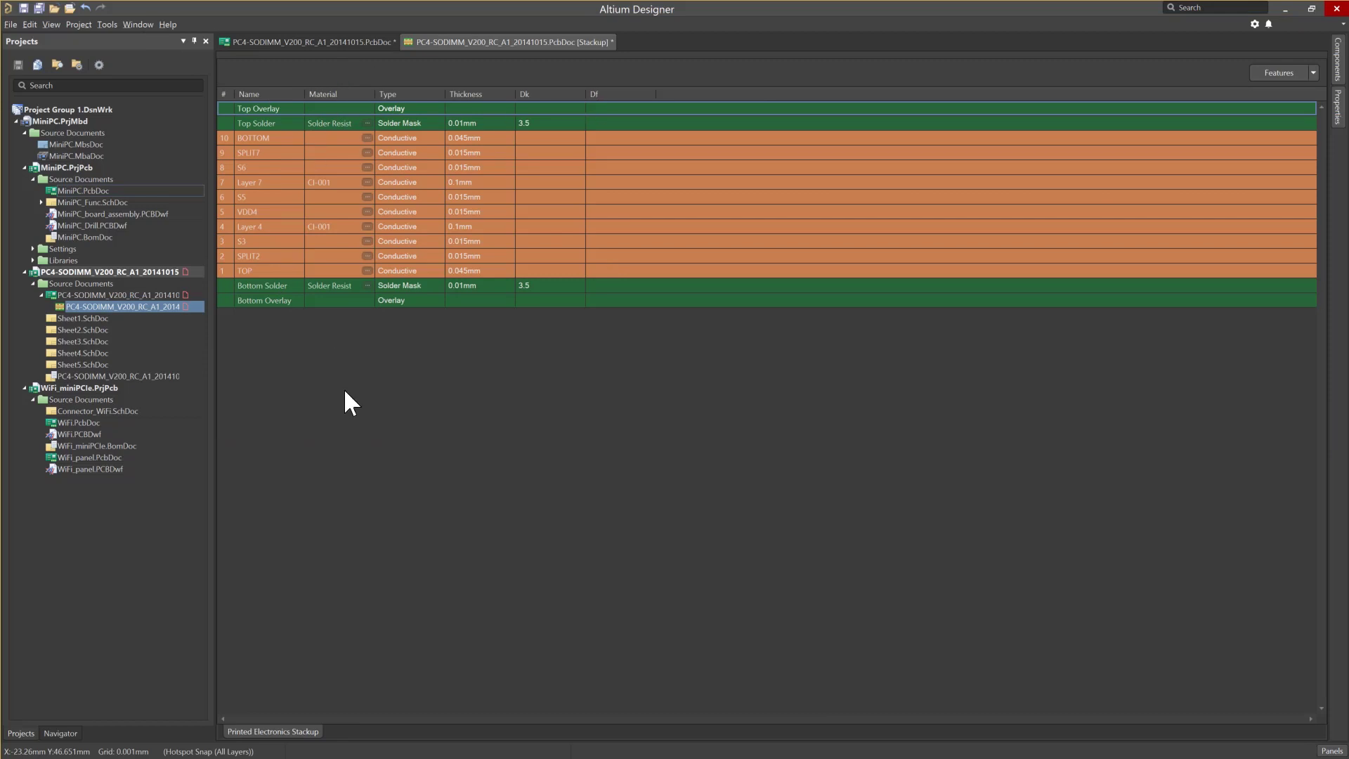
left_click(107, 25)
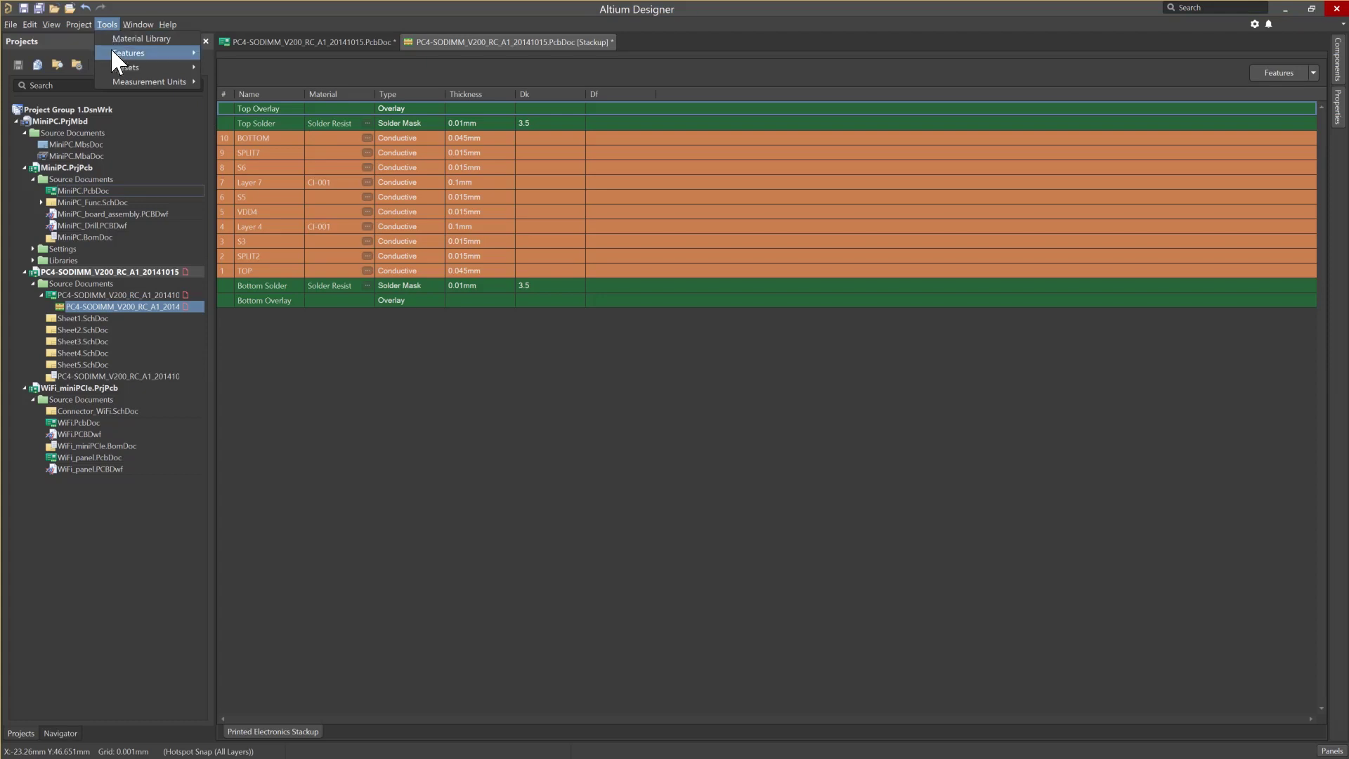
left_click(209, 53)
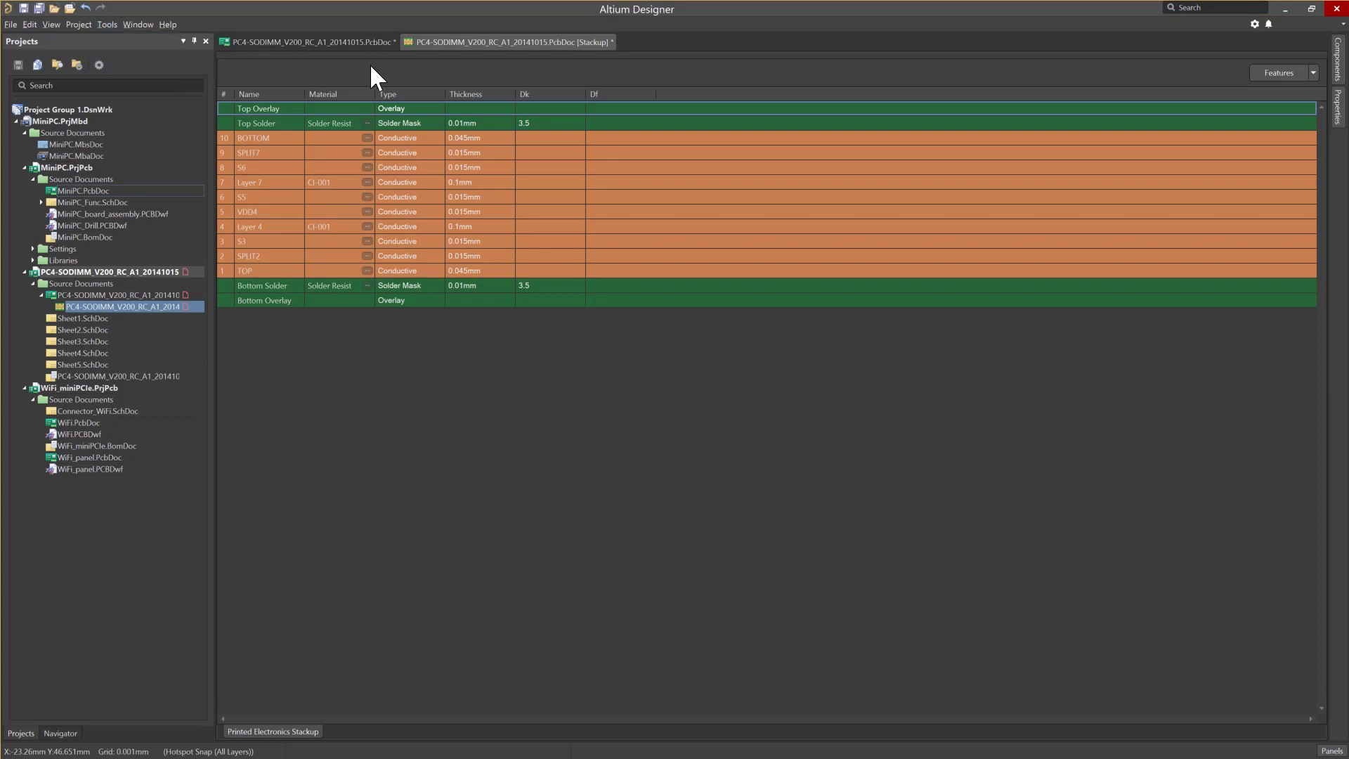
key("ctrl+z")
View the layer stack in the Layer Stack Visualizer as a rotated 3D model with real layer heights.
left_click(106, 24)
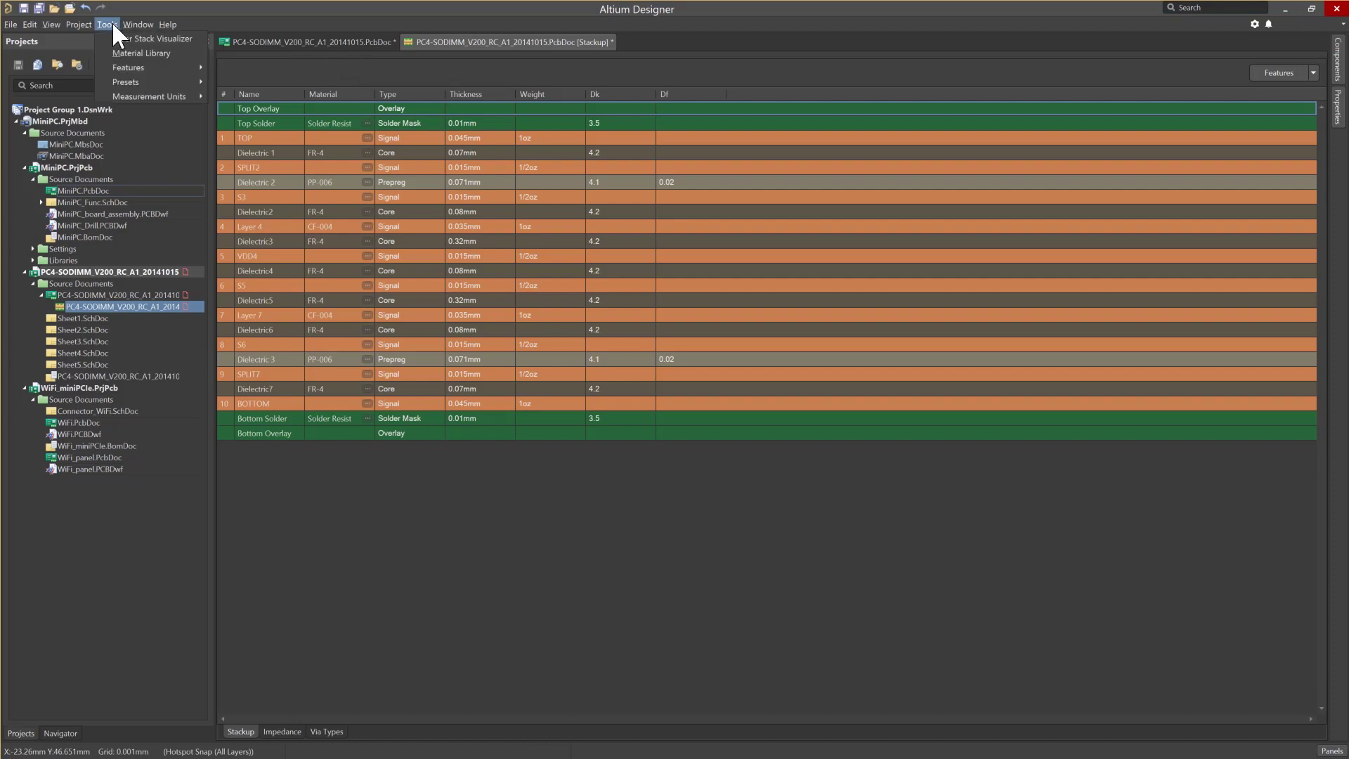
left_click(120, 32)
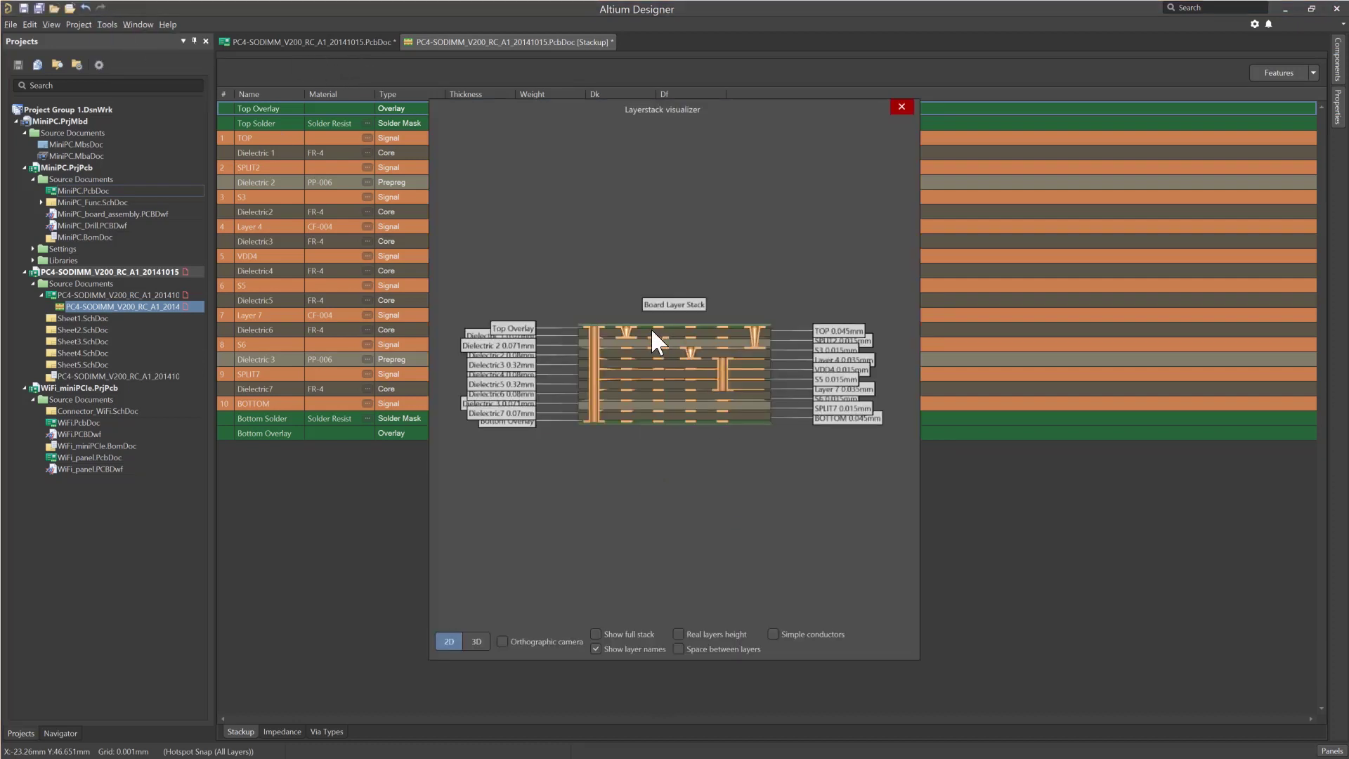
left_click(477, 641)
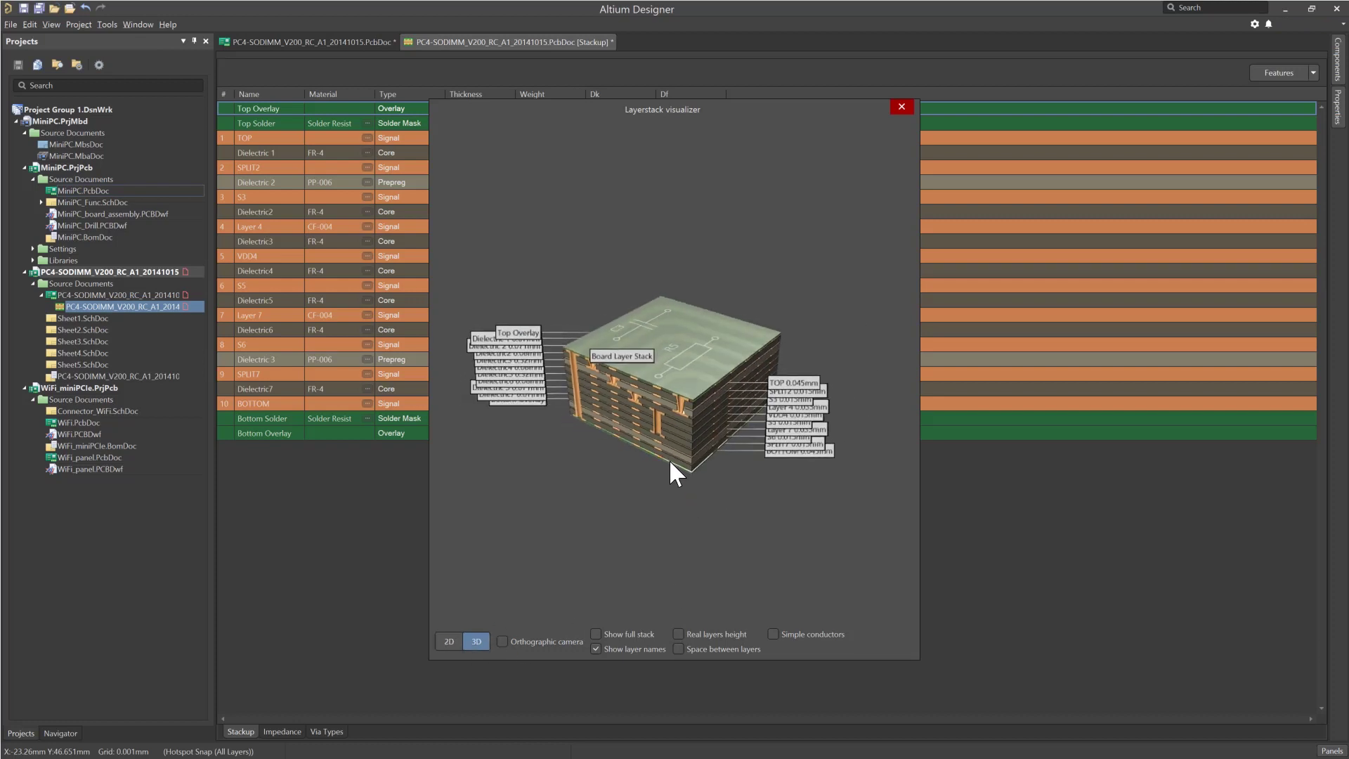
left_click_drag(667, 461, 784, 450)
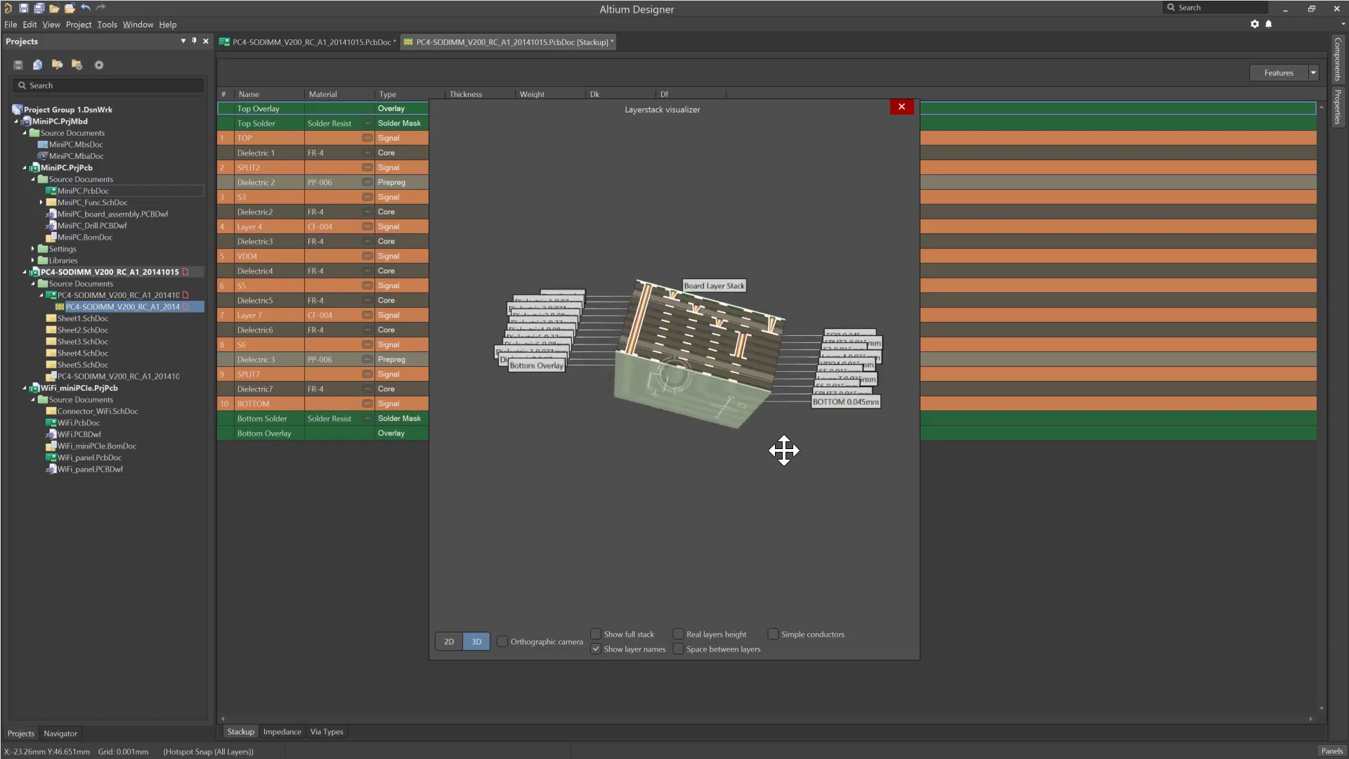
left_click(679, 634)
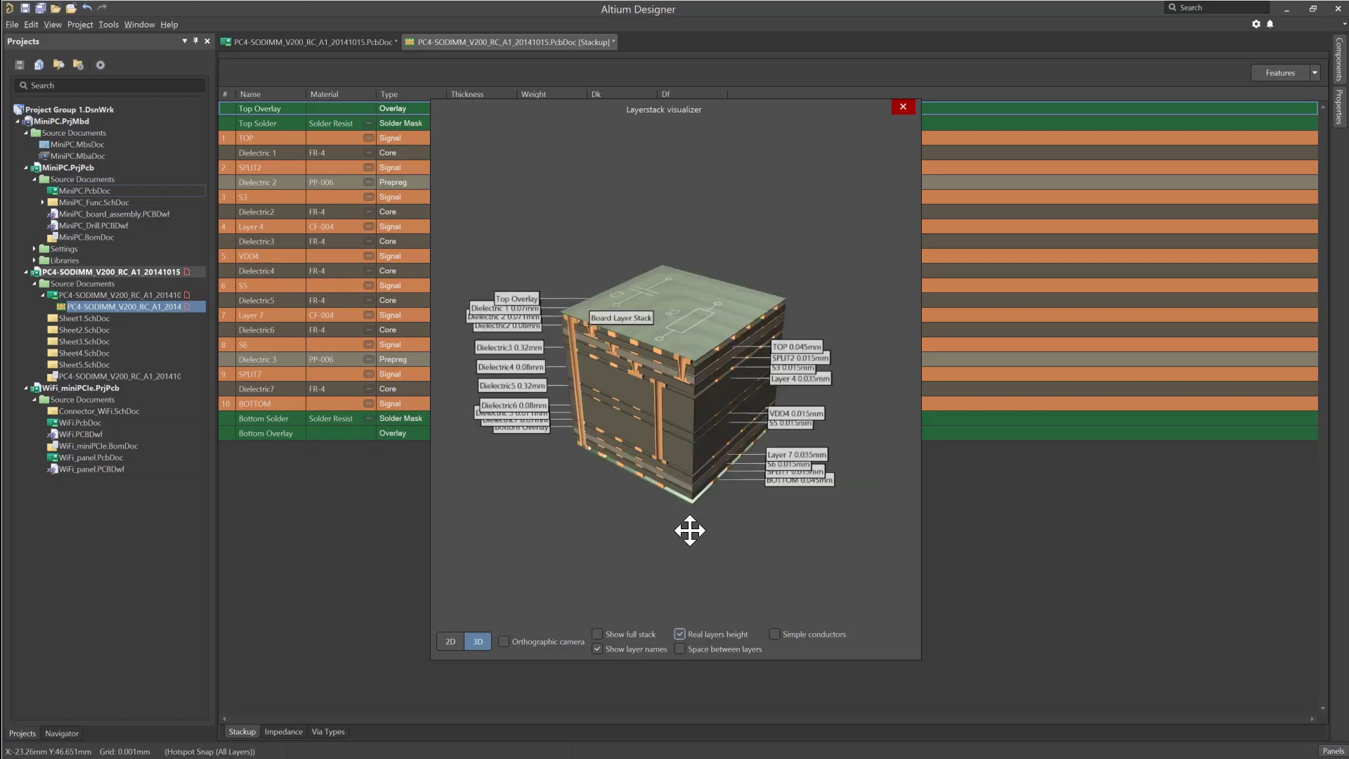
mouse_move(689, 530)
left_mouse_down()
mouse_move(723, 478)
mouse_move(699, 511)
left_mouse_up()
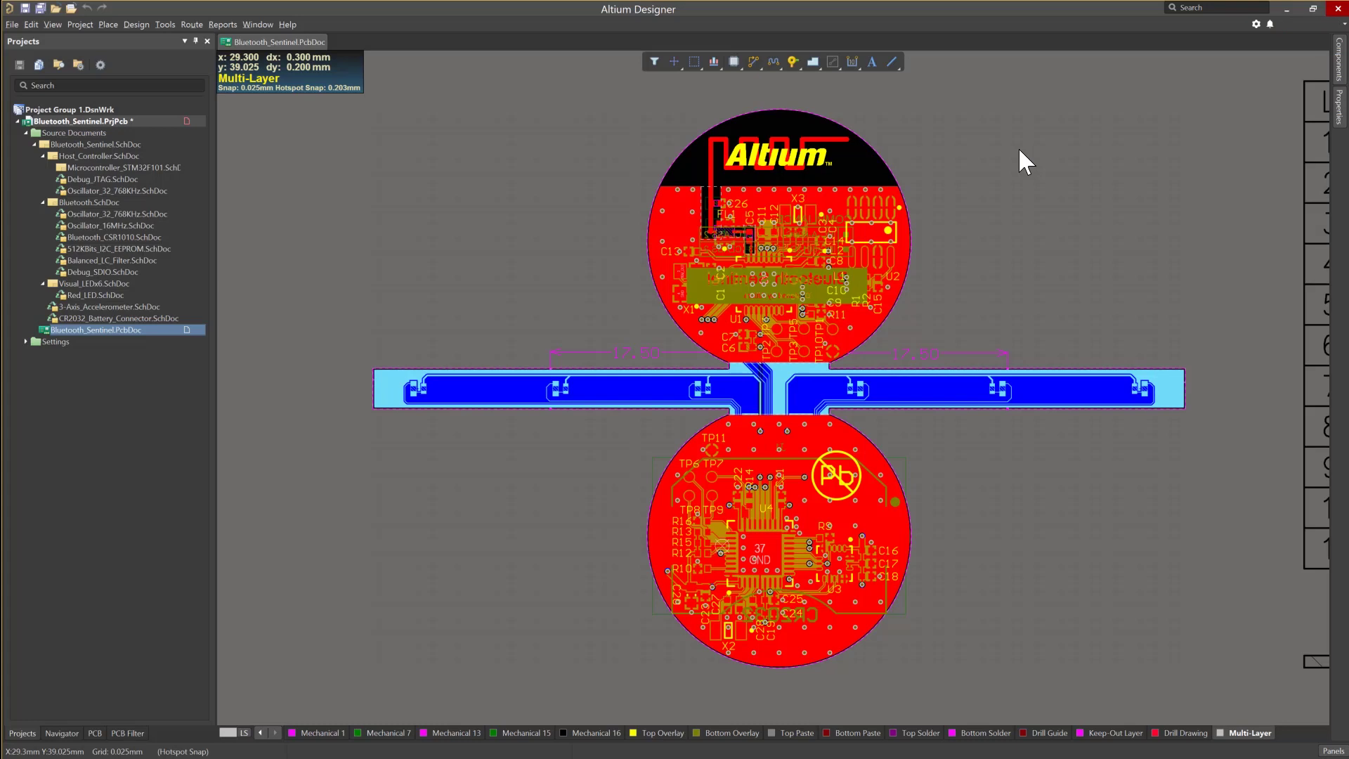
Open the Bluetooth_Sentinel Layer Stack Manager and select the Flex substack to show only its layers.
left_click(134, 25)
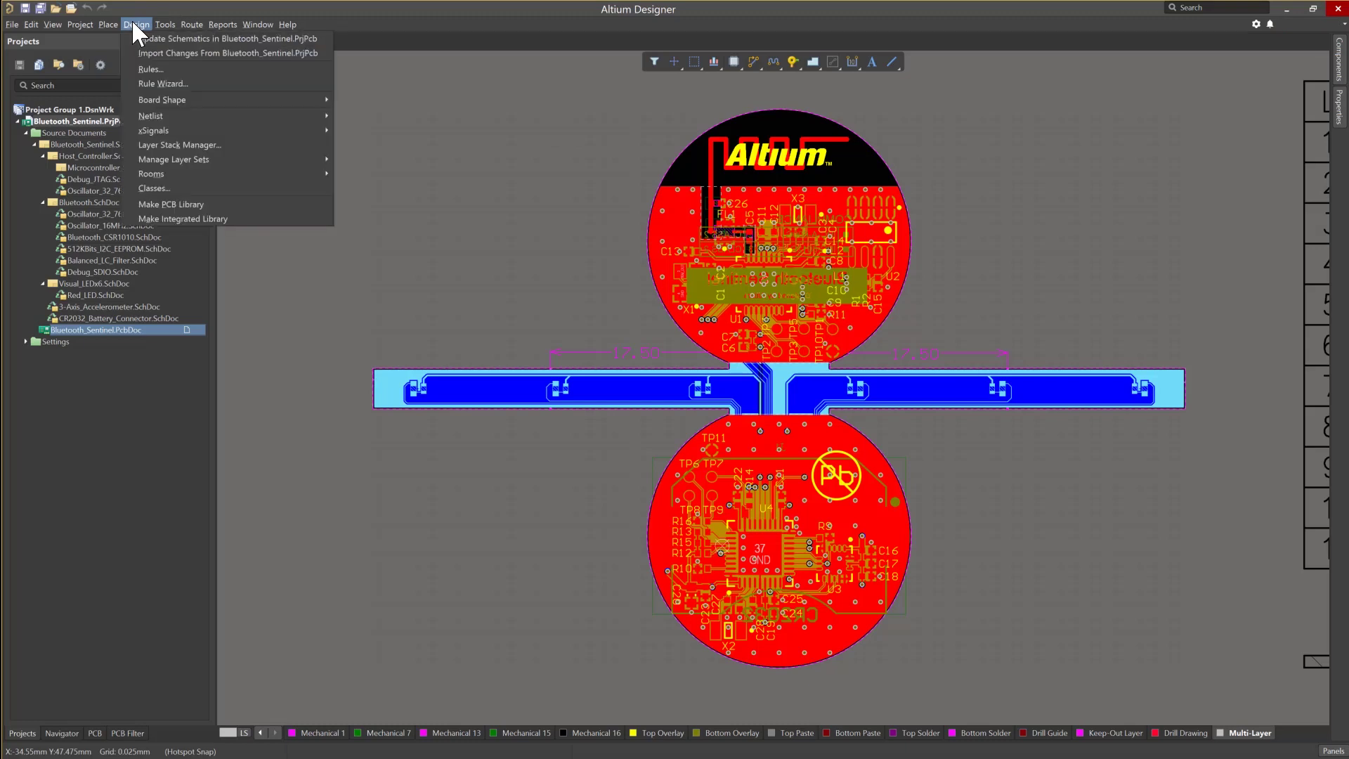
left_click(183, 144)
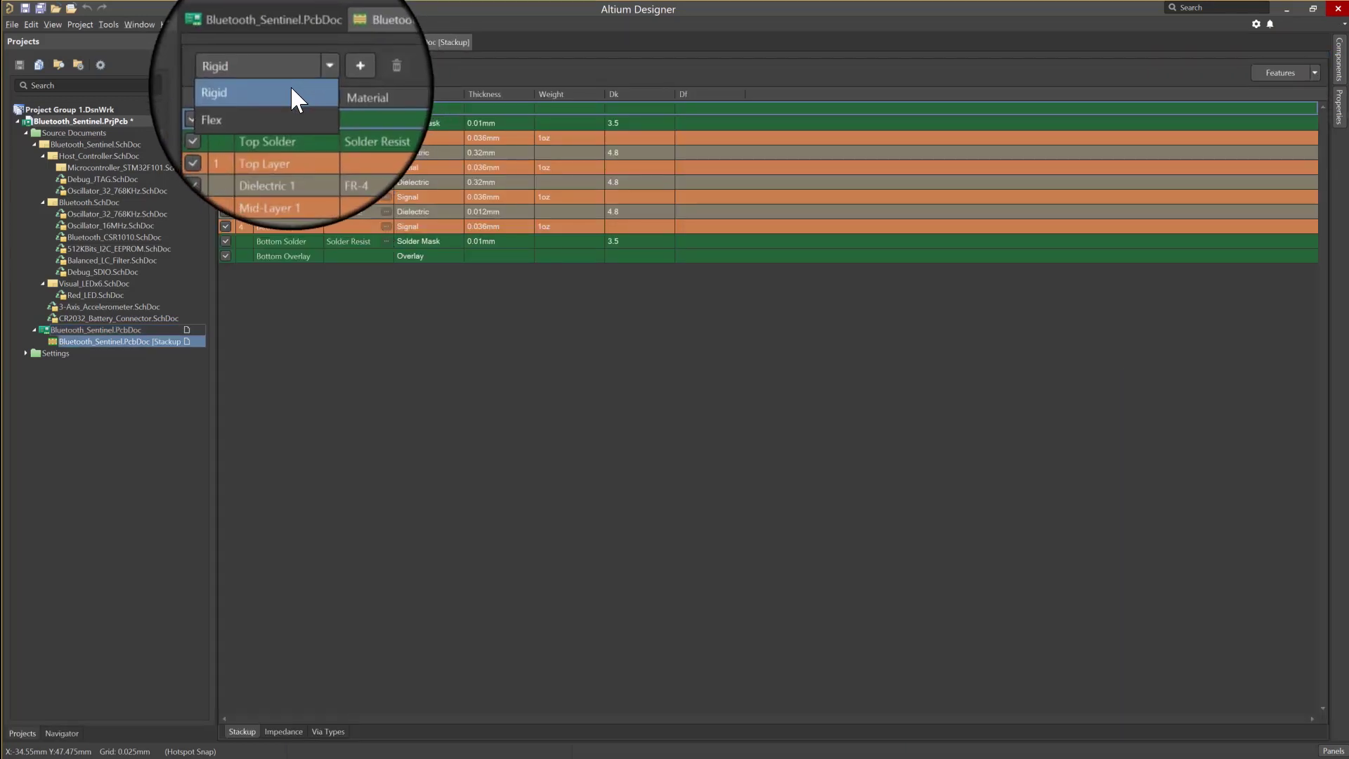
left_click(316, 73)
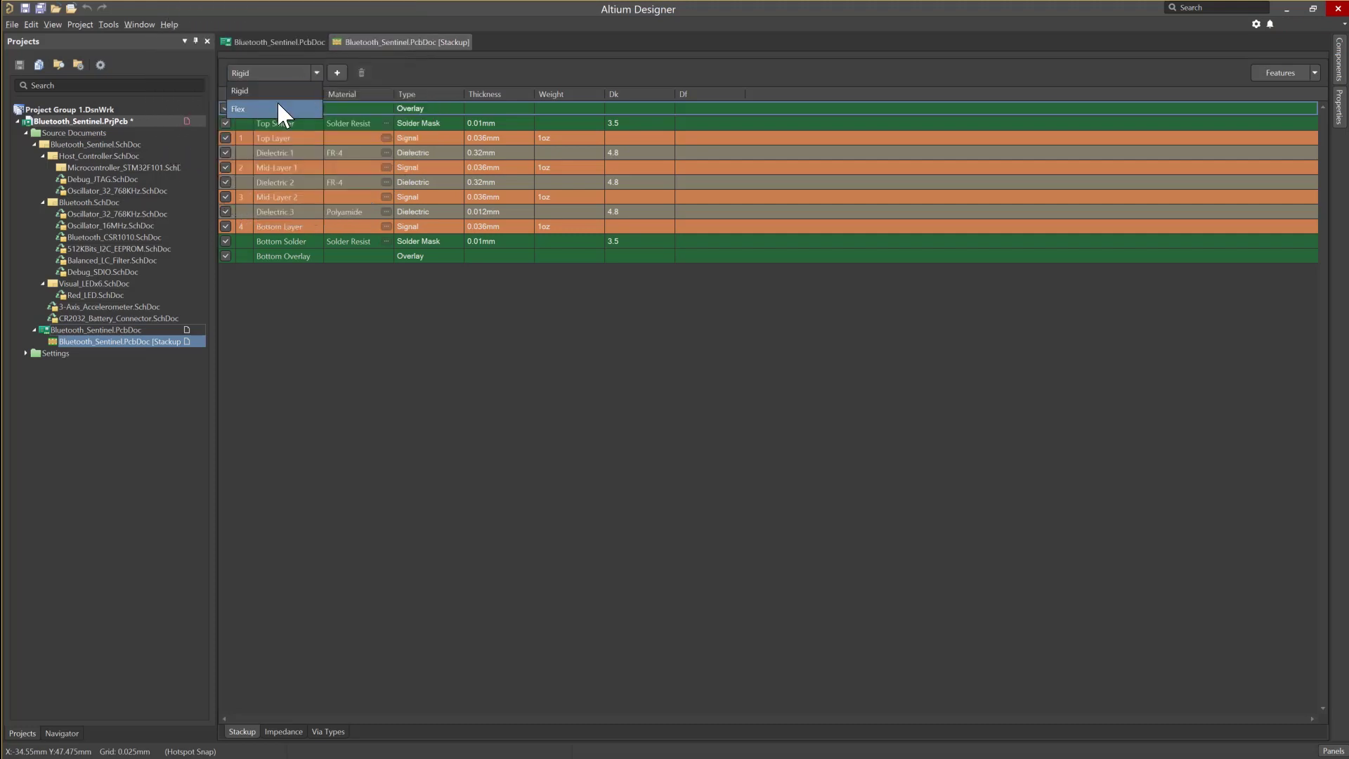
left_click(281, 110)
left_click(278, 107)
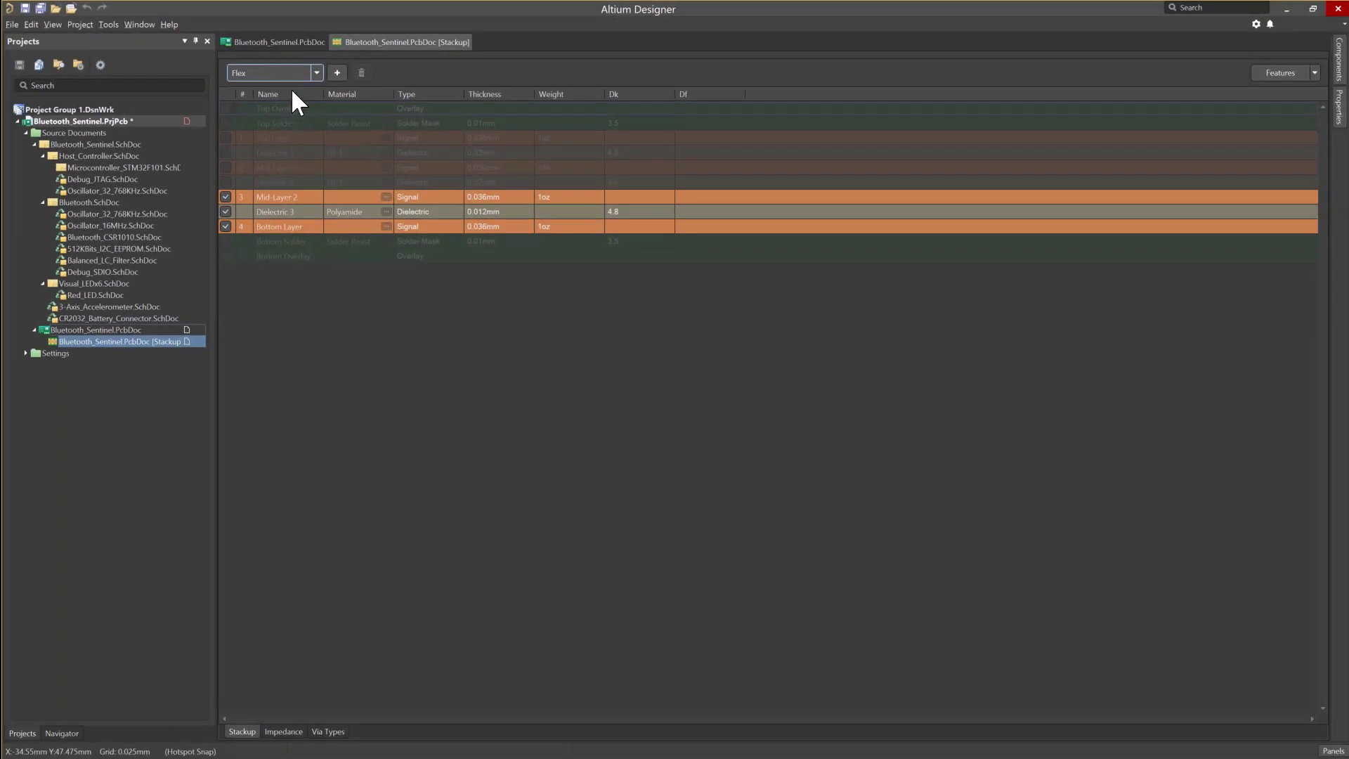
In the Properties panel, append '-1' to the flex substack's Stack Name, making it Flex-1.
left_click(1336, 111)
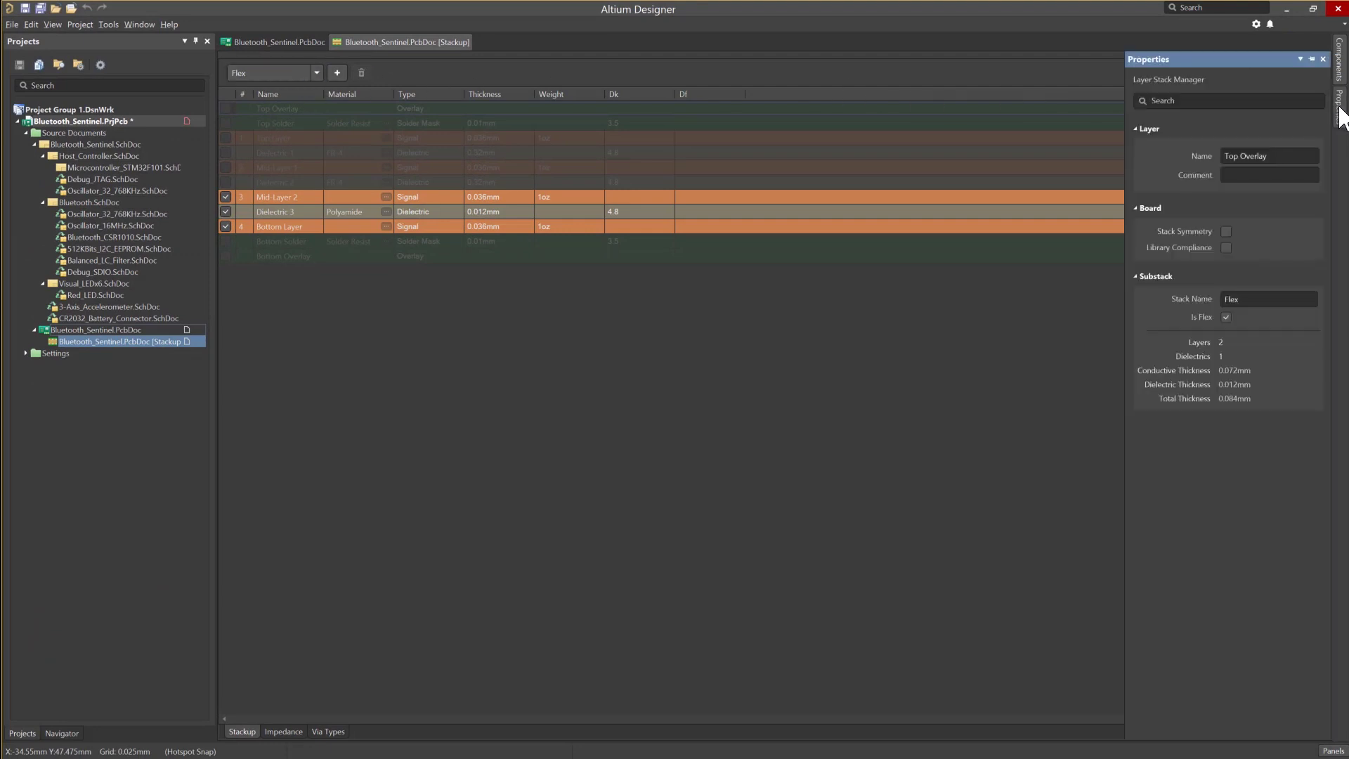
left_click(1258, 295)
left_click(1259, 297)
type("-1")
key("Return")
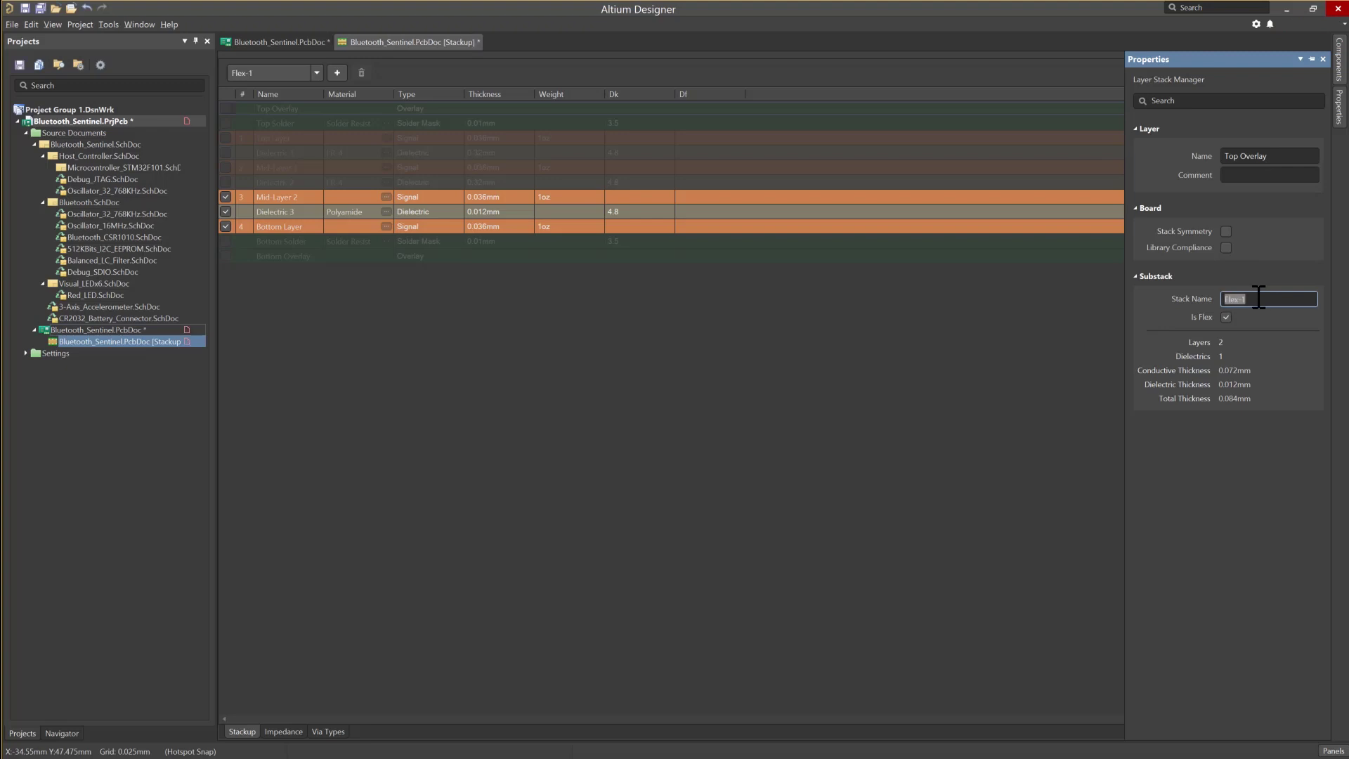
left_click(271, 75)
left_click(259, 94)
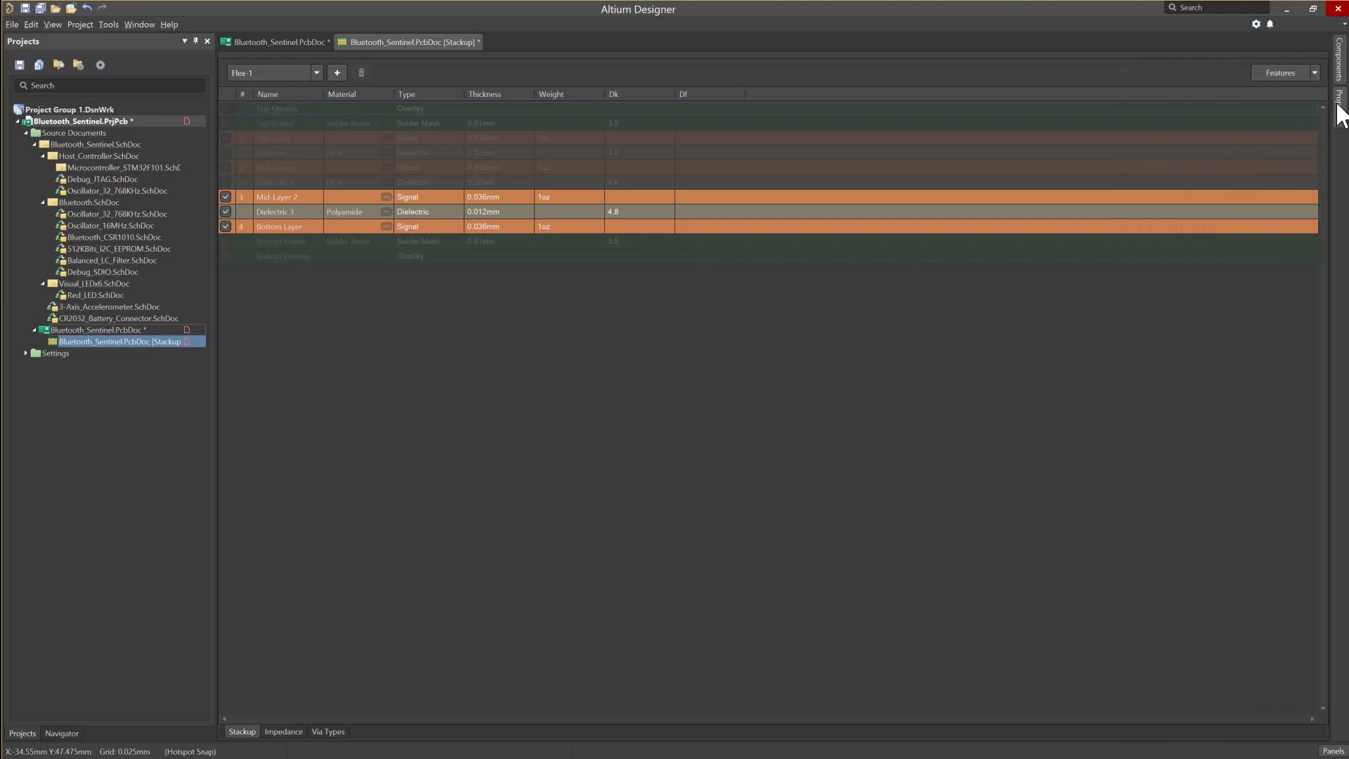
Trim the Stack Name back to 'Flex' and return to the Bluetooth_Sentinel.PcbDoc layout.
mouse_move(1339, 106)
left_click(1268, 298)
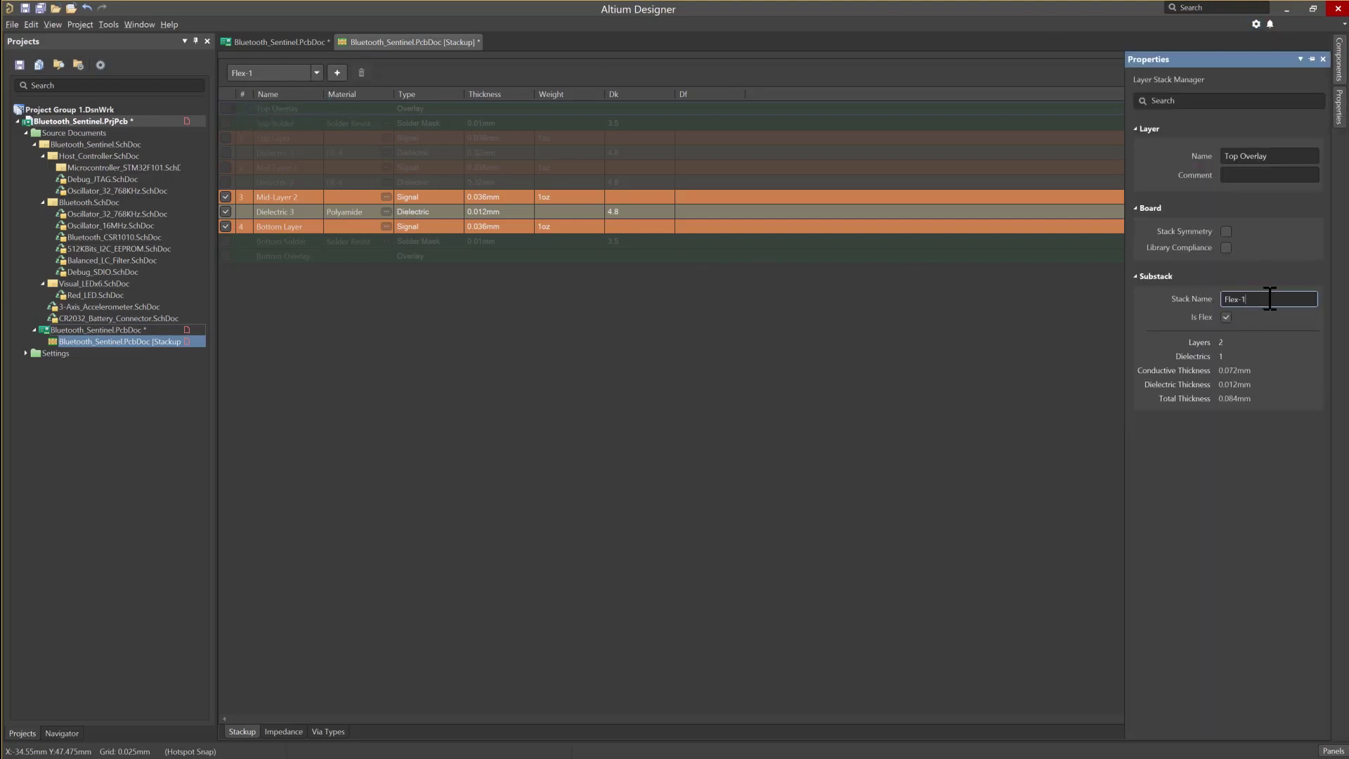
key("BackSpace")
key("BackSpace")
key("Return")
left_click(303, 40)
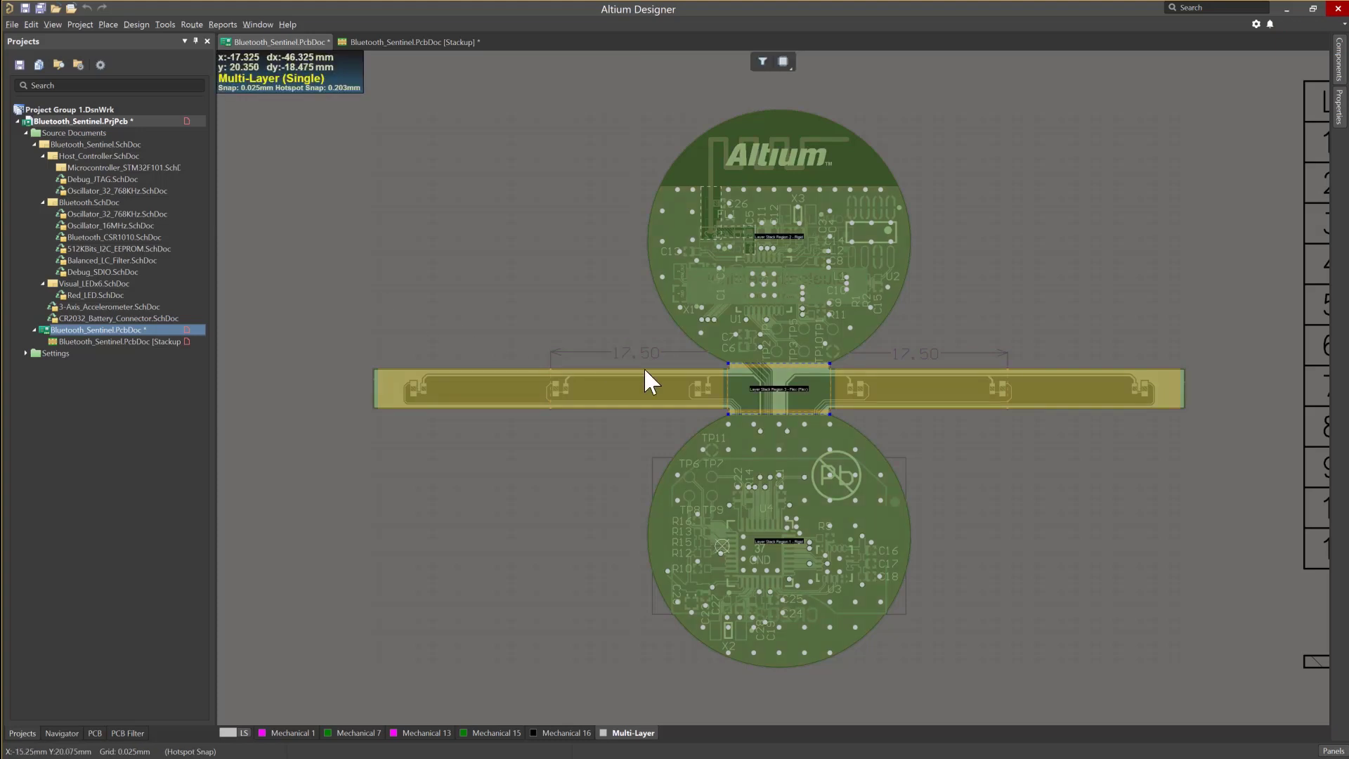
Inspect the top circle, bottom circle and flex strip stack regions, then switch to 2D Layout Mode.
scroll(786, 424, "up", 2, "ctrl")
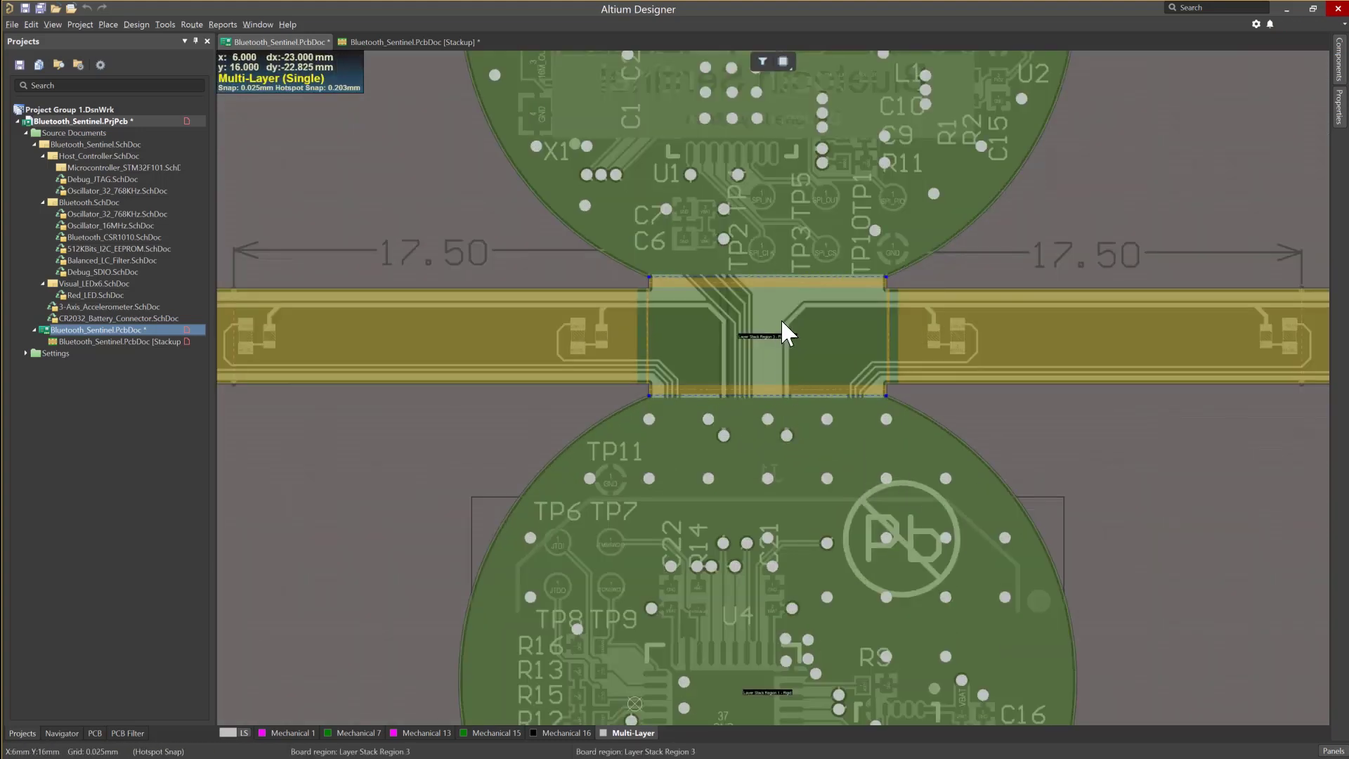
left_click(757, 284)
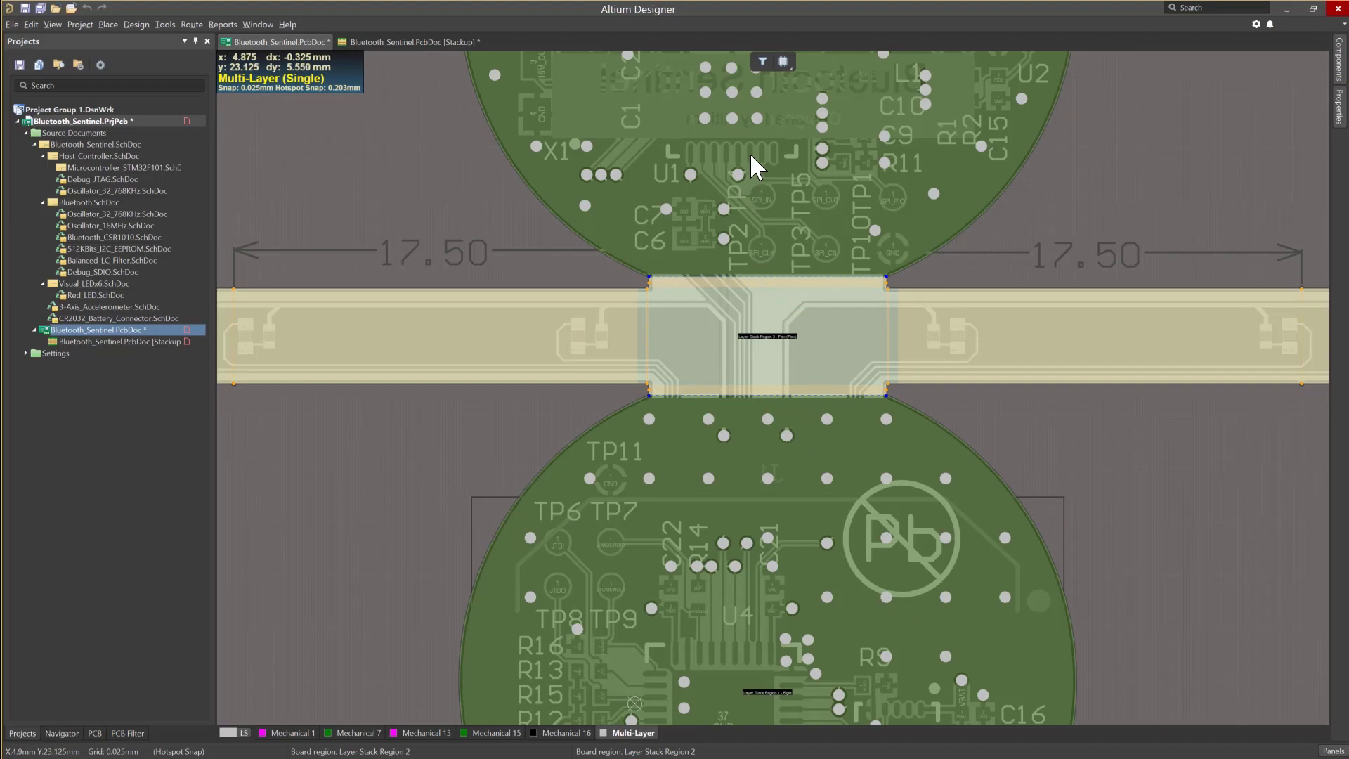
scroll(749, 153, "down", 2, "ctrl")
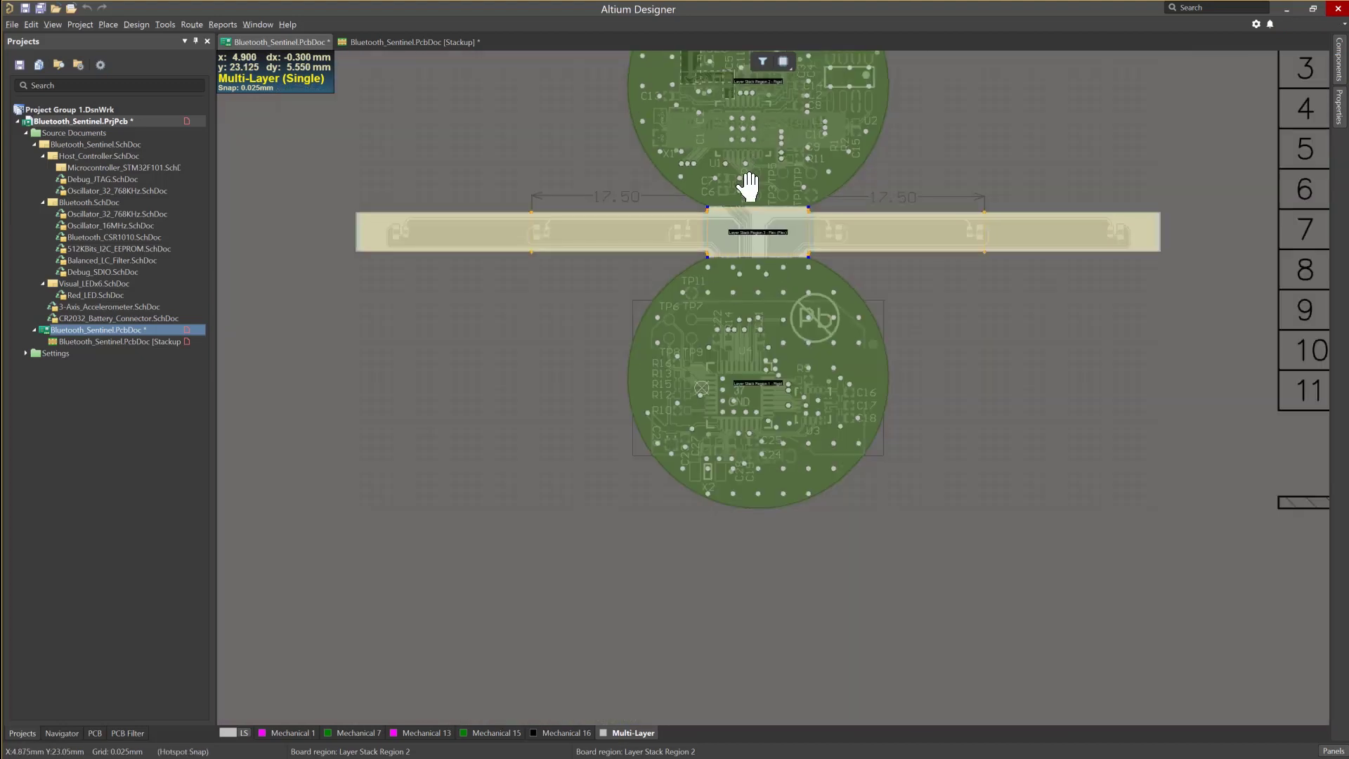
right_click_drag(747, 187, 754, 299)
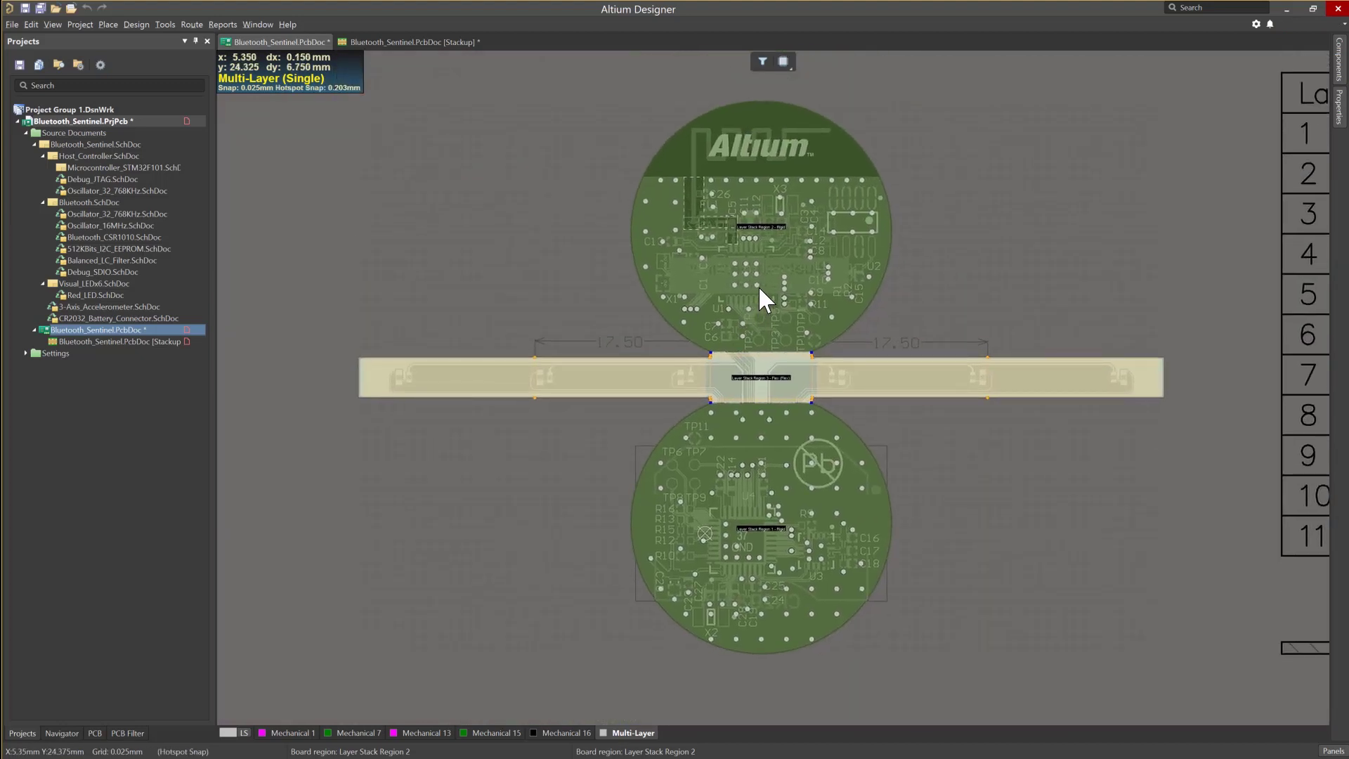
left_click(758, 286)
left_click(768, 464)
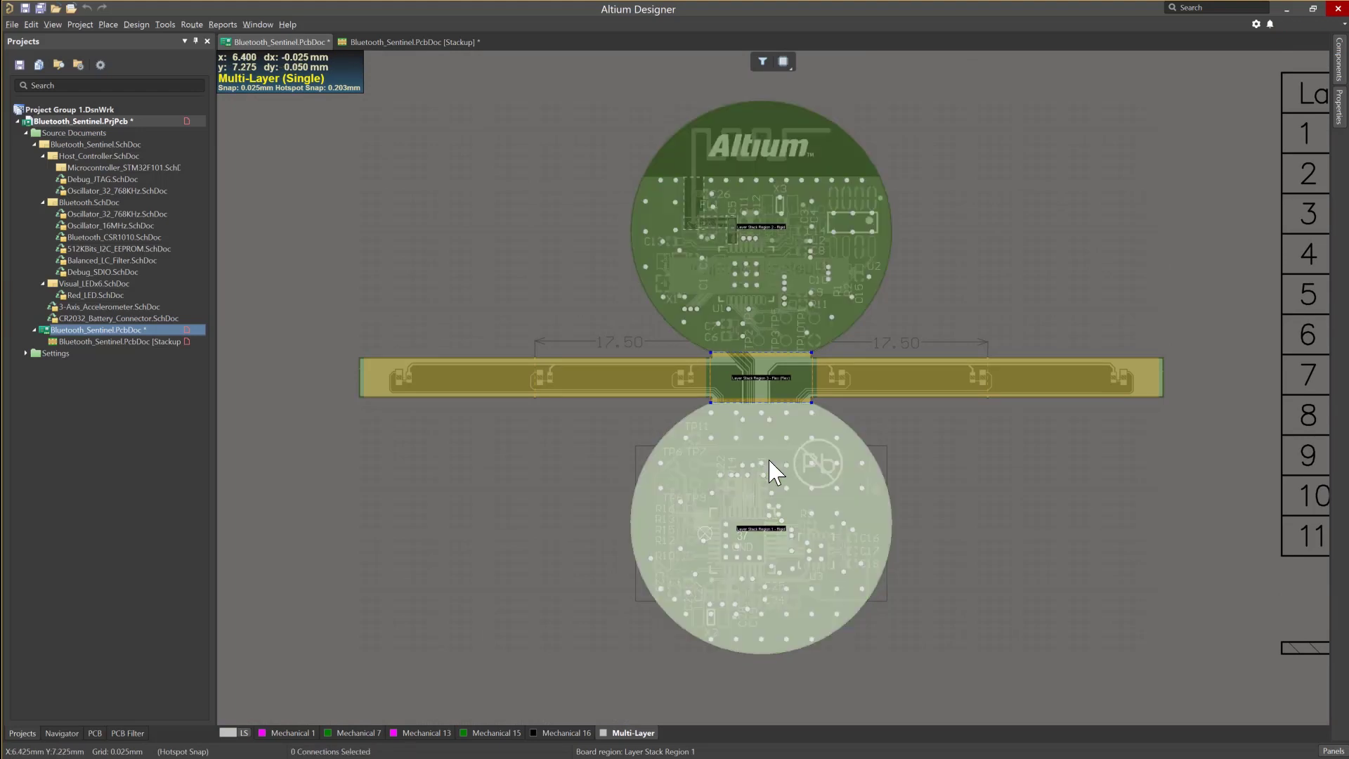
left_click(820, 382)
left_click(932, 257)
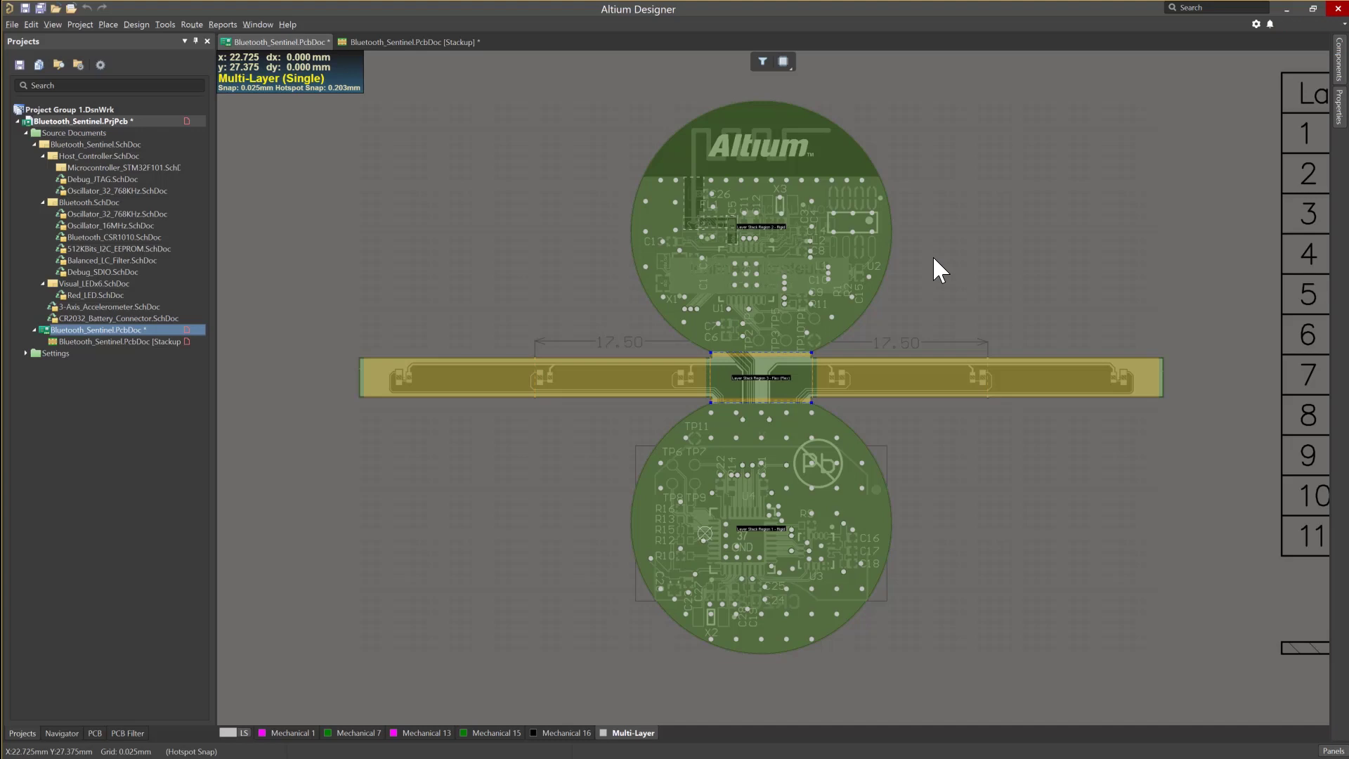
key("2")
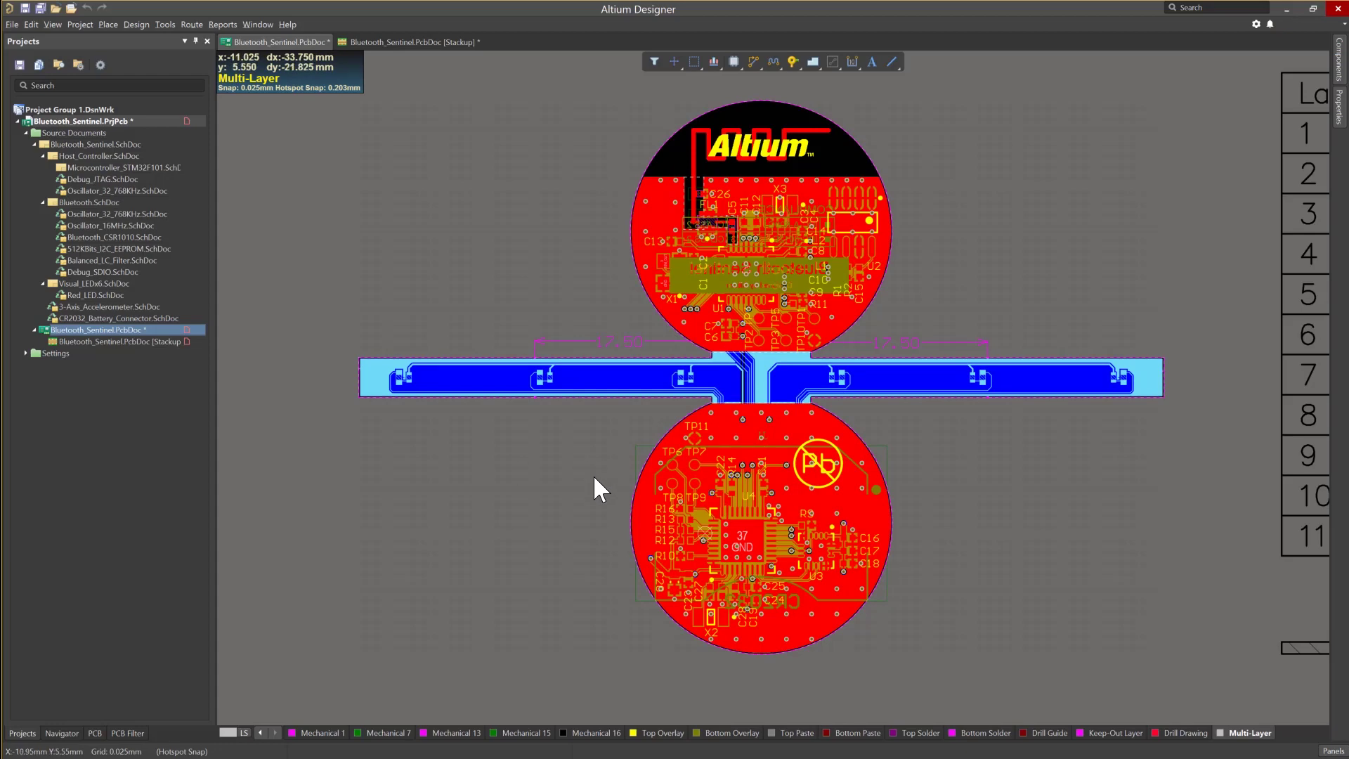
Switch the board to 3D Layout Mode, orbit it, then reset to a flat top view.
key("3")
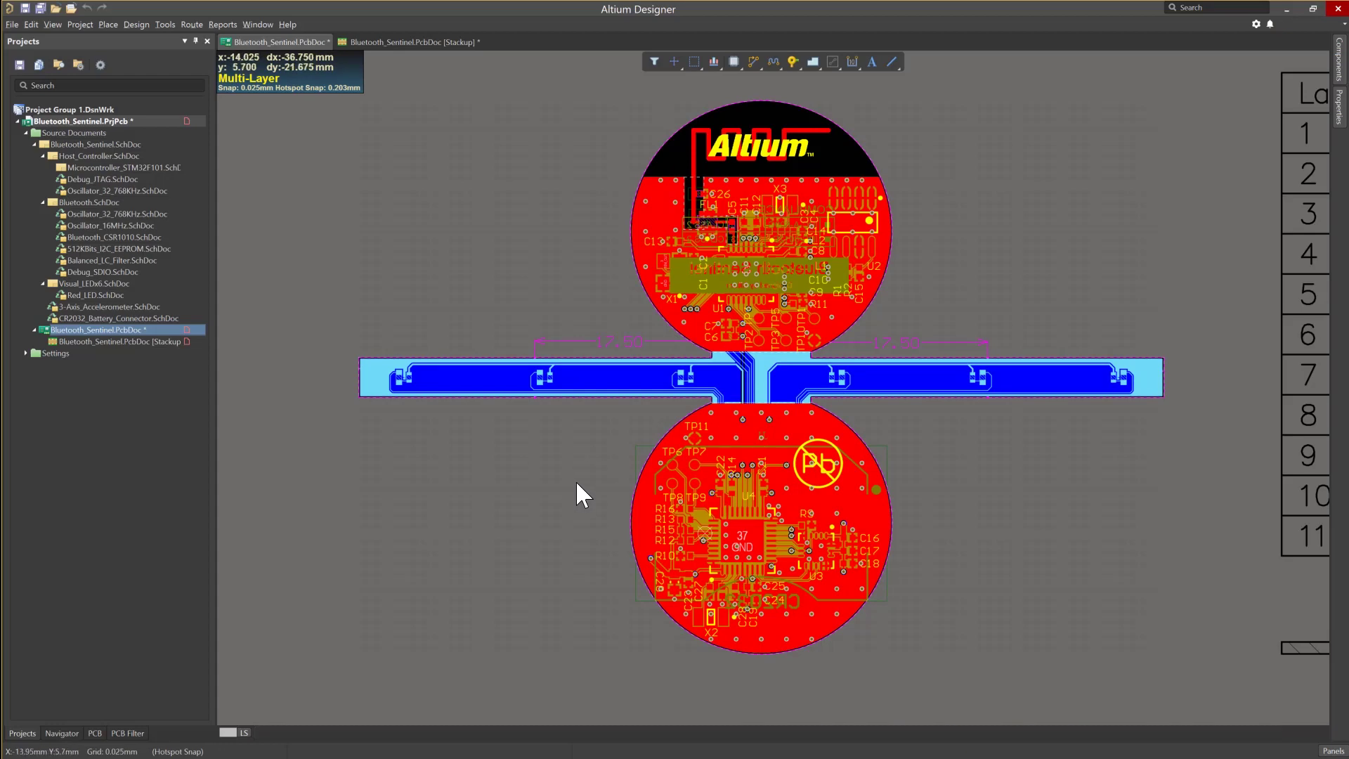
right_click_drag(572, 497, 541, 443, "shift")
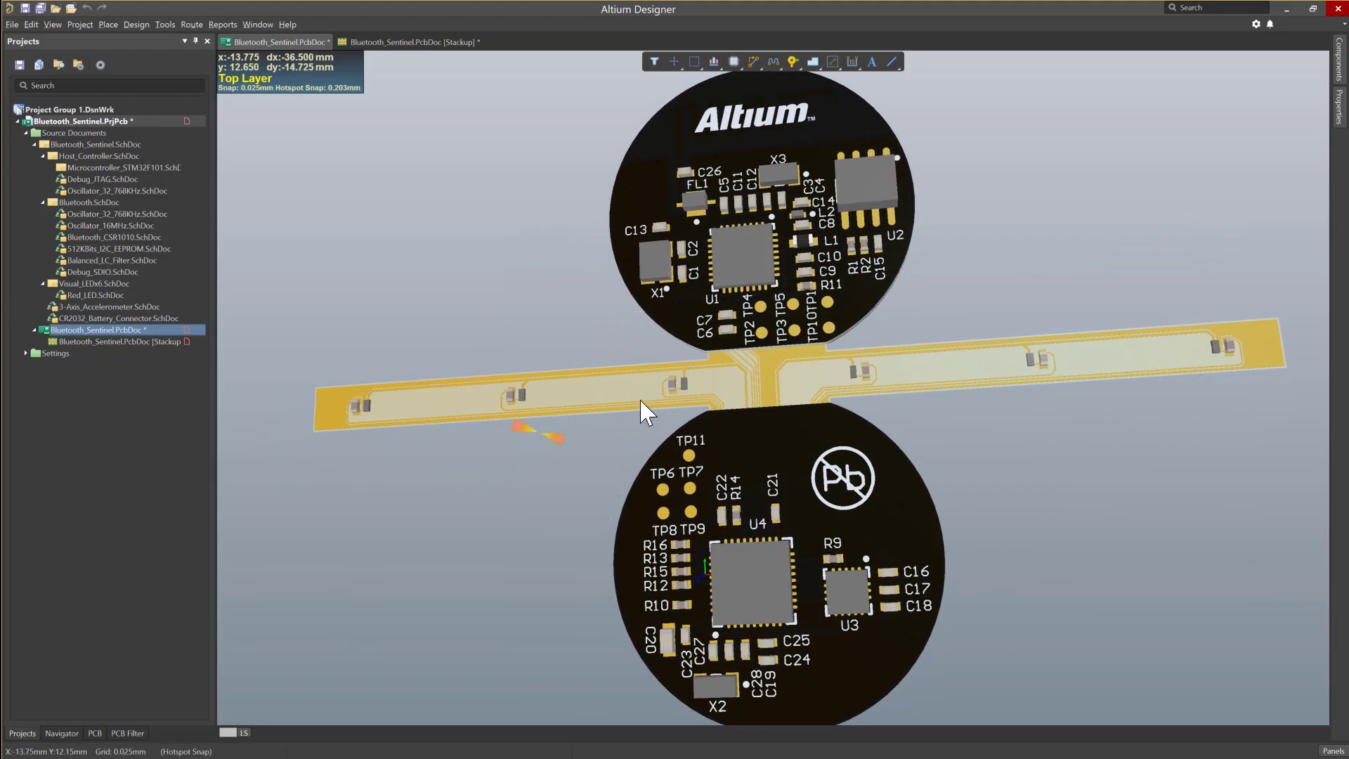
key("0")
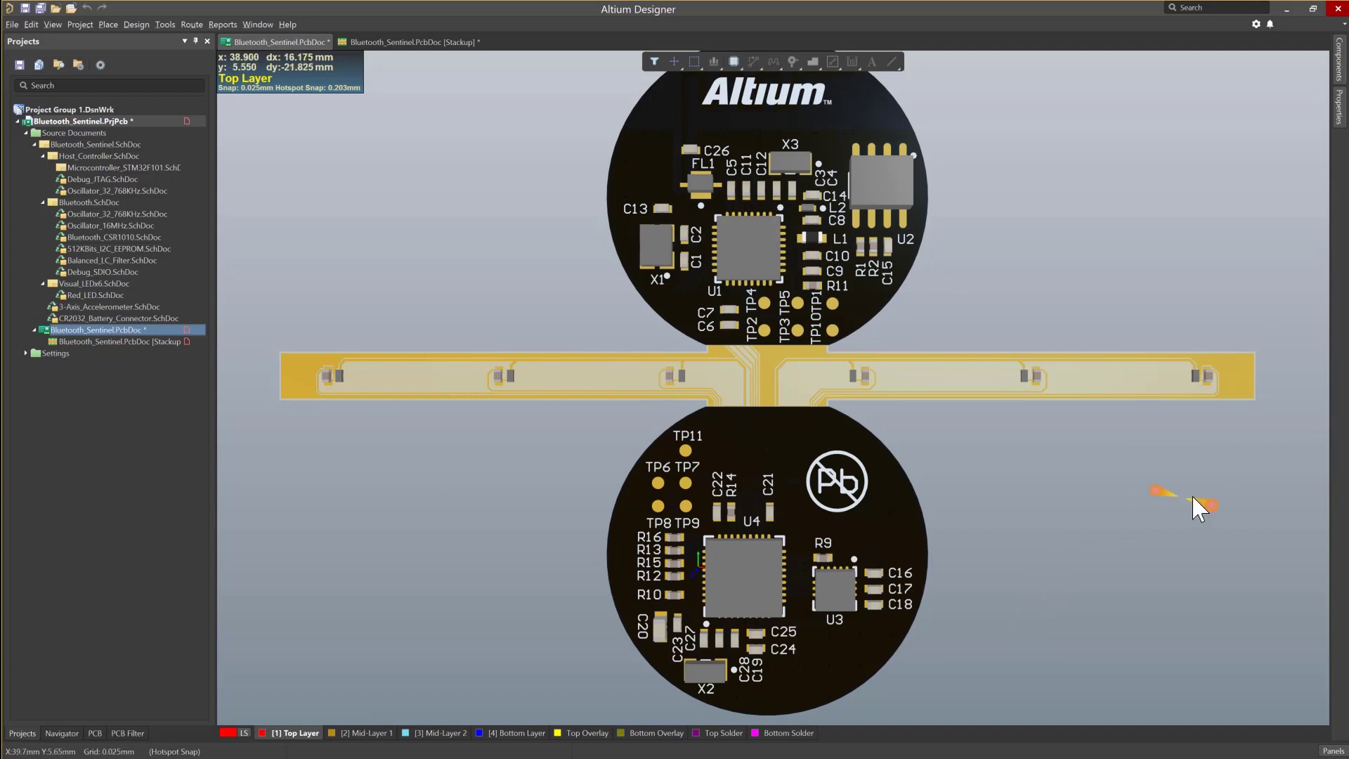
Open the PCB panel in Layer Stack Regions mode to reveal the folding controls.
left_click(1332, 751)
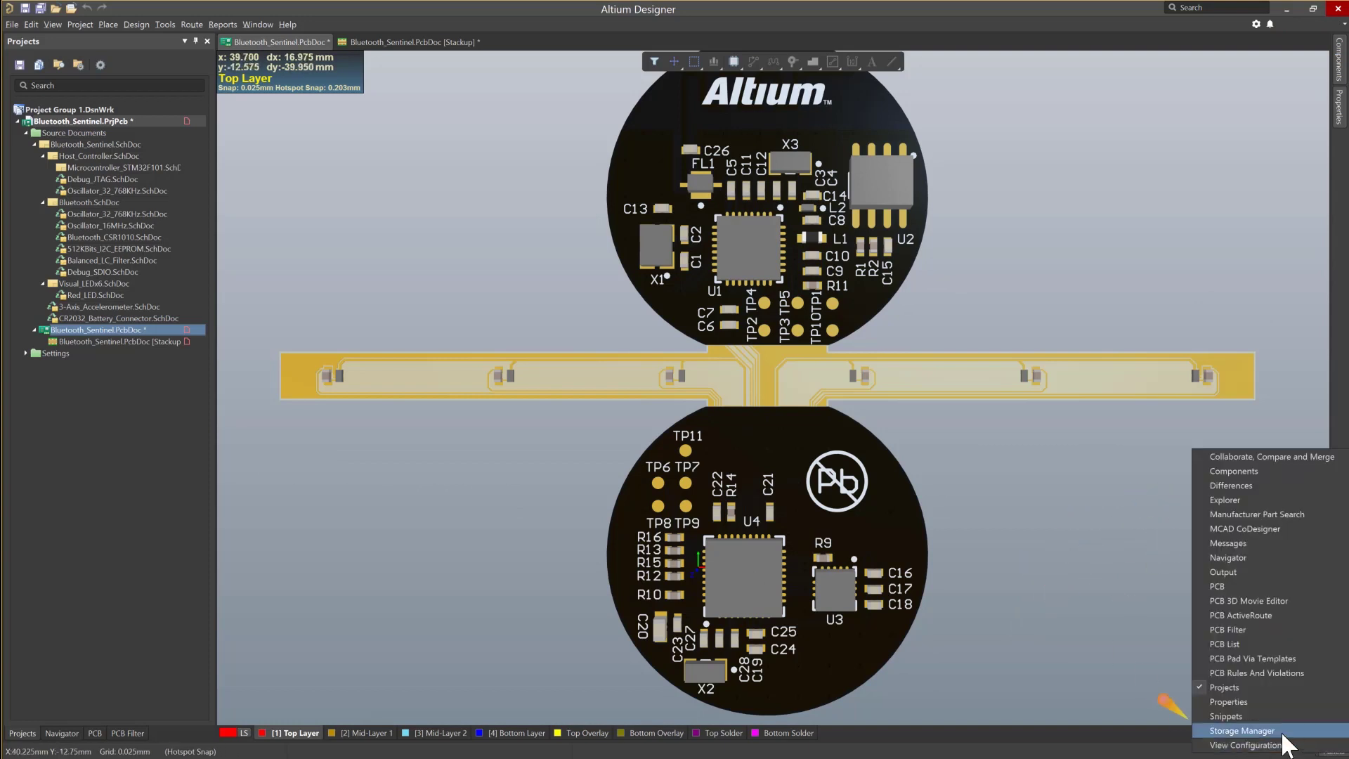
left_click(1231, 585)
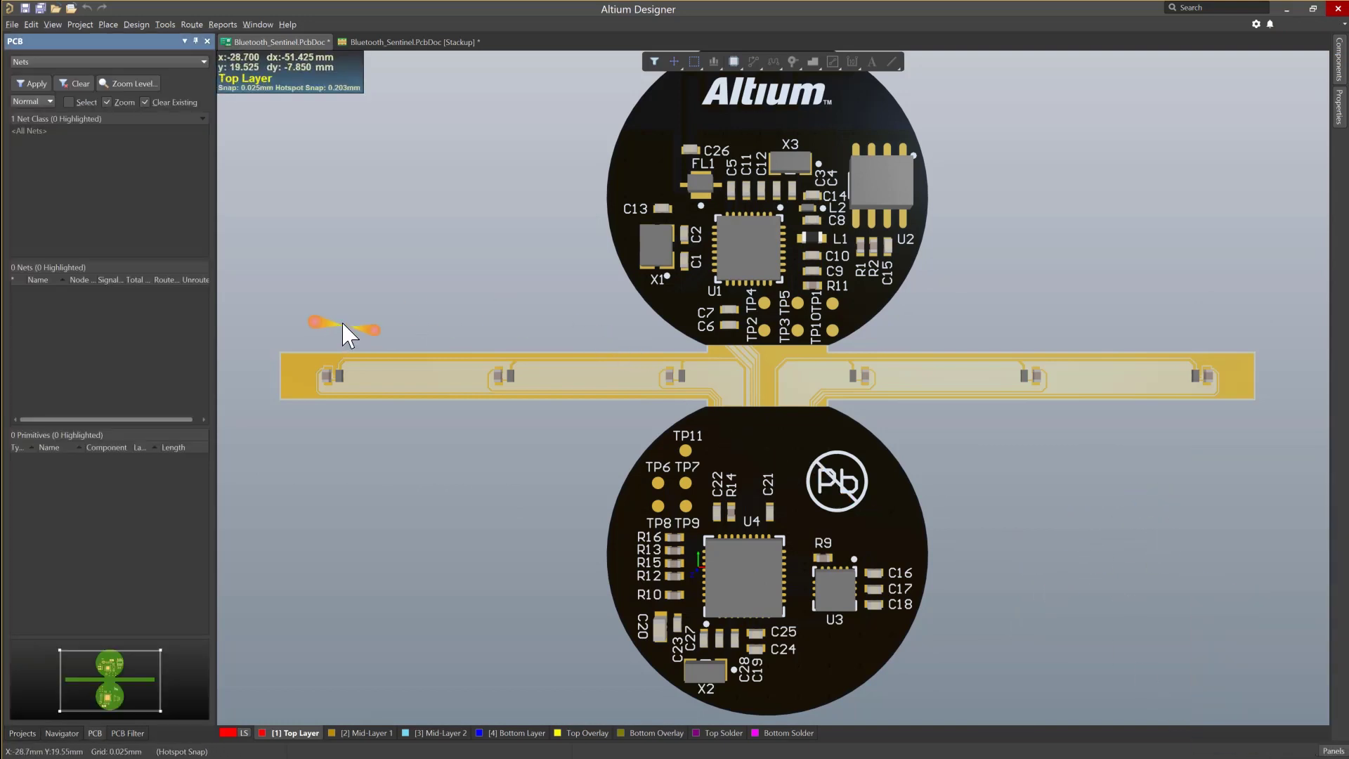
left_click(186, 61)
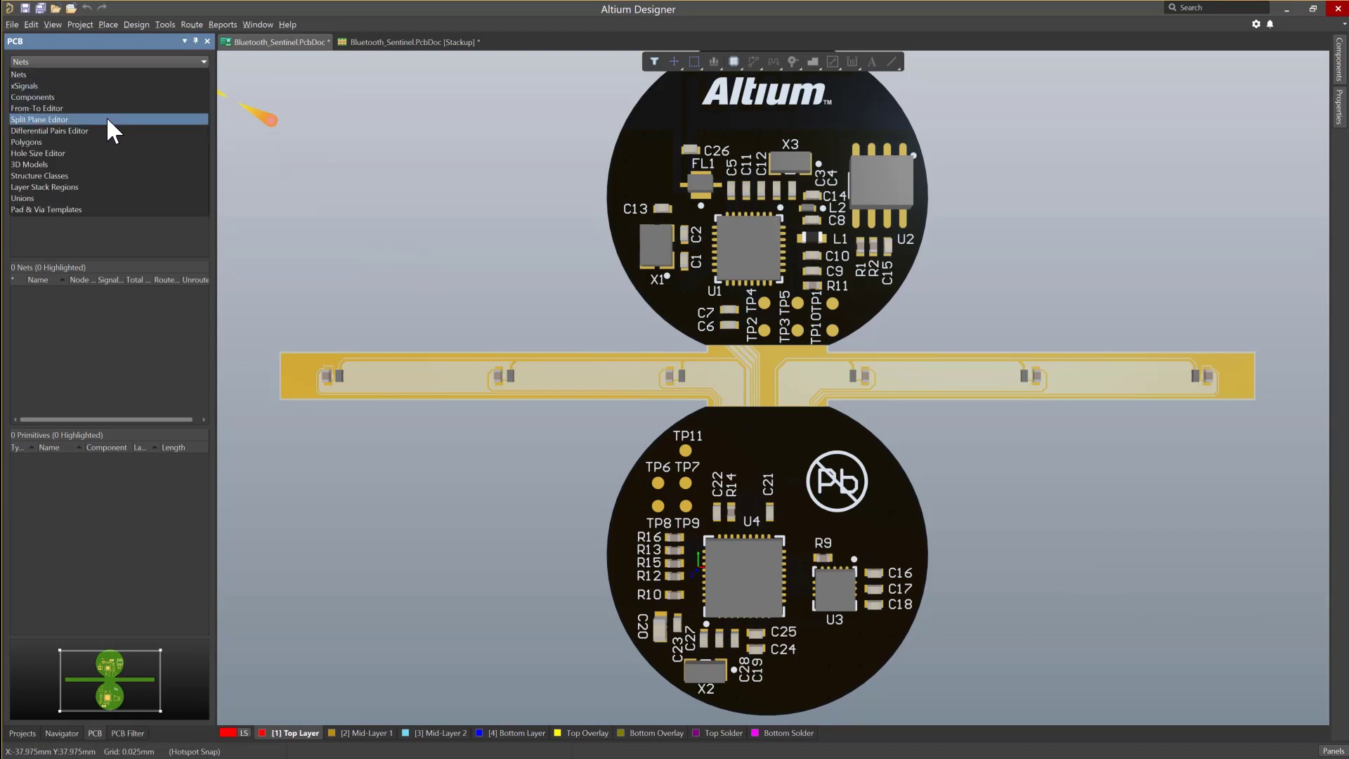
left_click(76, 186)
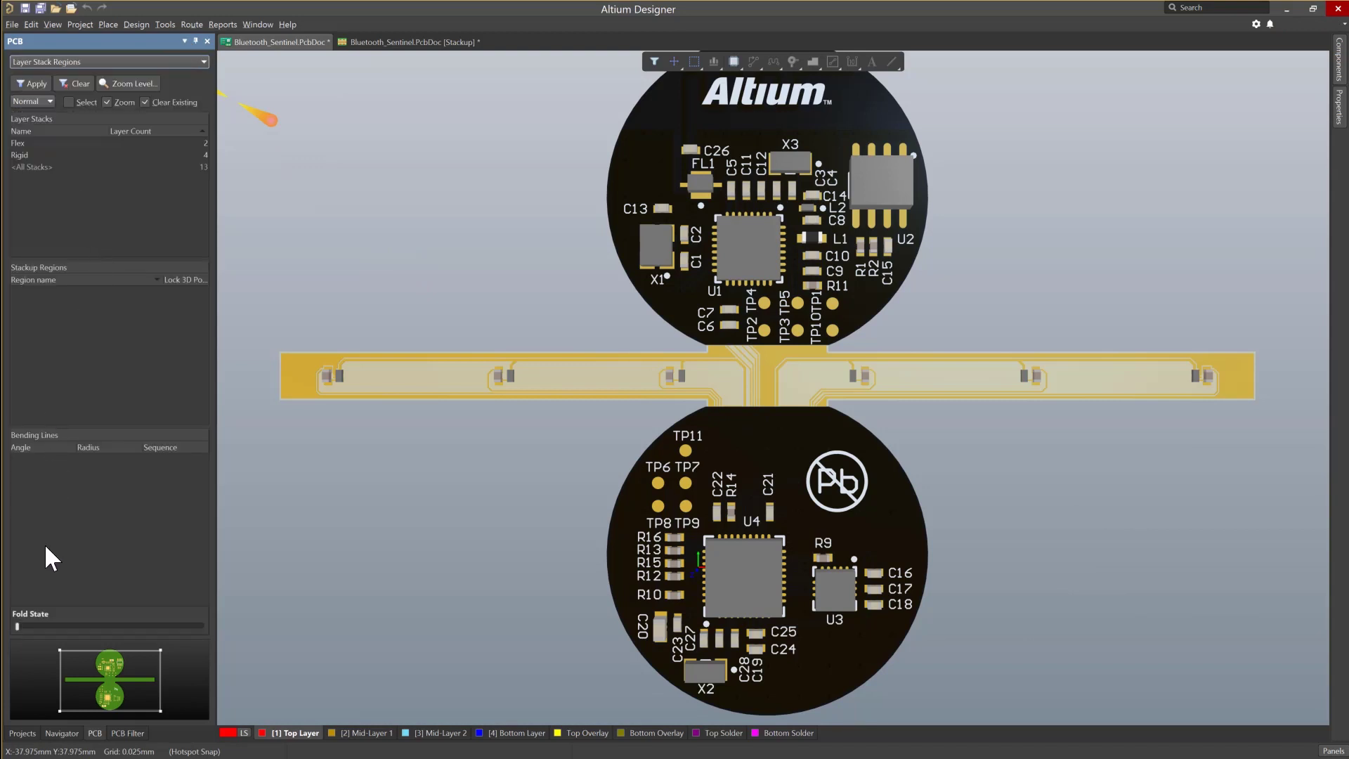
Drag the Fold State slider to fully fold the board, tilting the view to inspect the stacked circles.
left_click_drag(15, 623, 125, 622)
right_click_drag(695, 289, 581, 172)
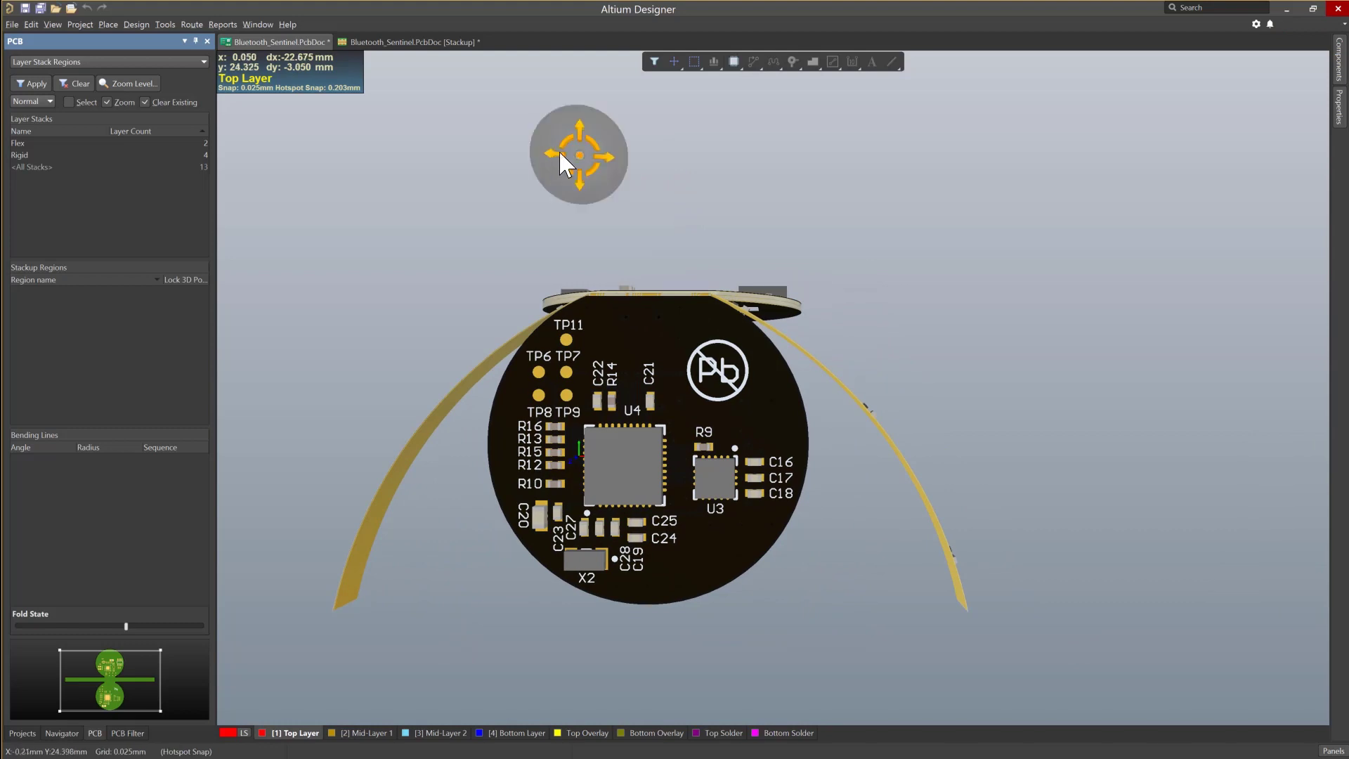
right_click_drag(798, 265, 834, 489, "shift")
left_click(518, 277)
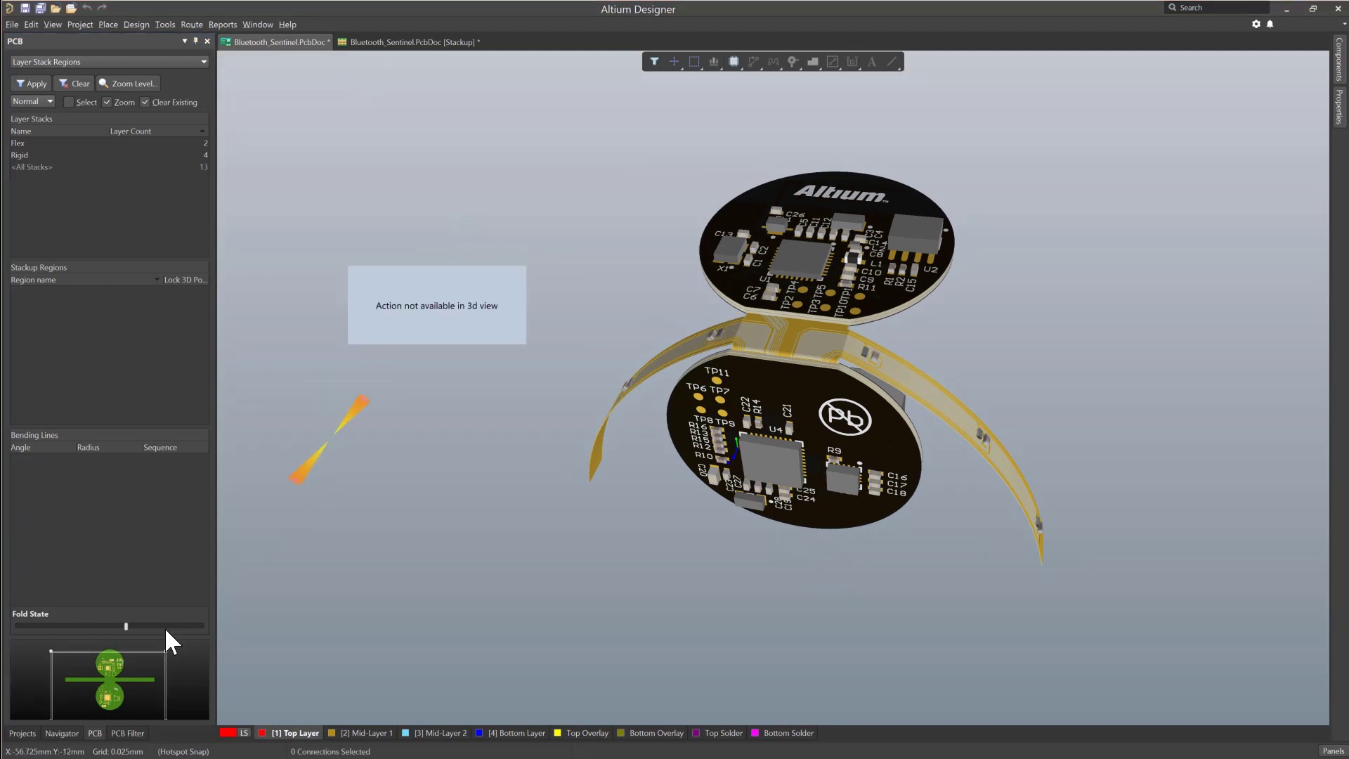
left_click(125, 623)
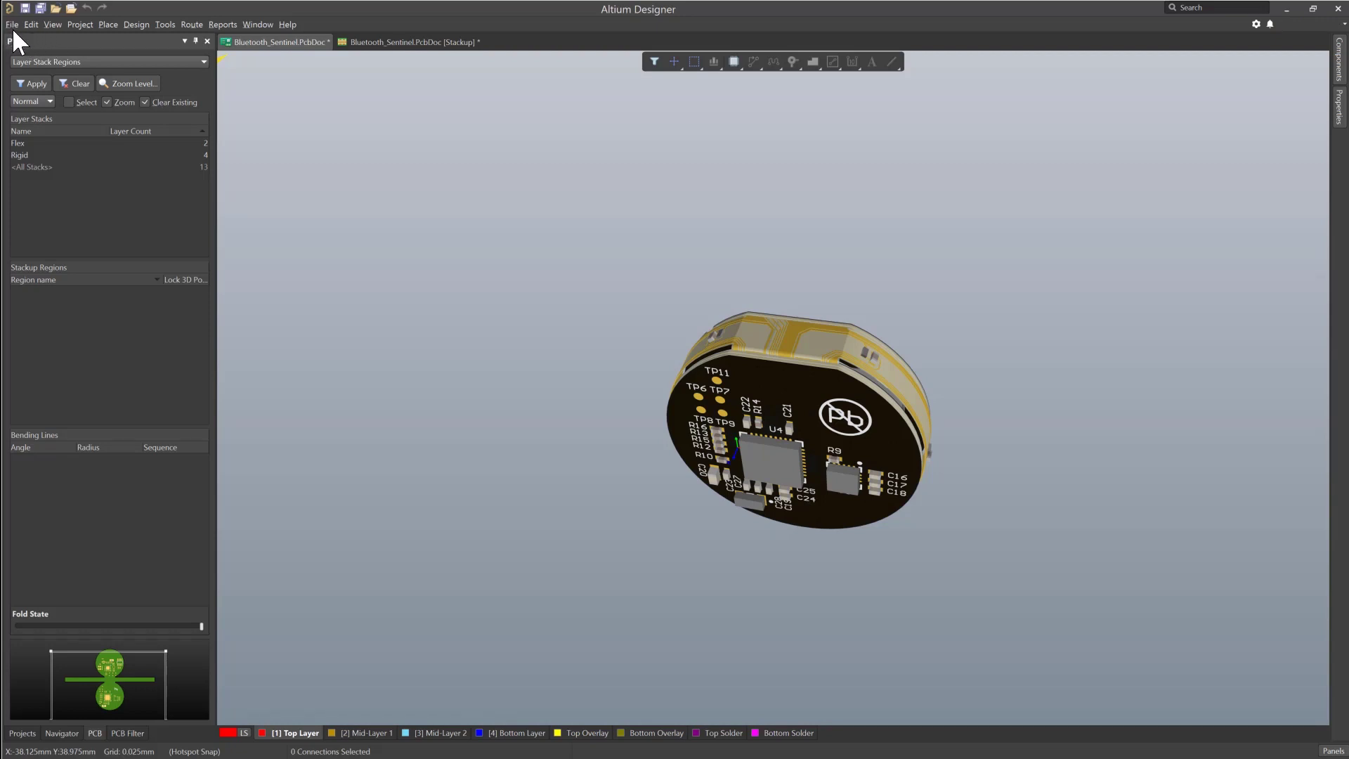
Export the board as STEP 3D, saving it as Bluetooth_Sentinel.step.
left_click(102, 122)
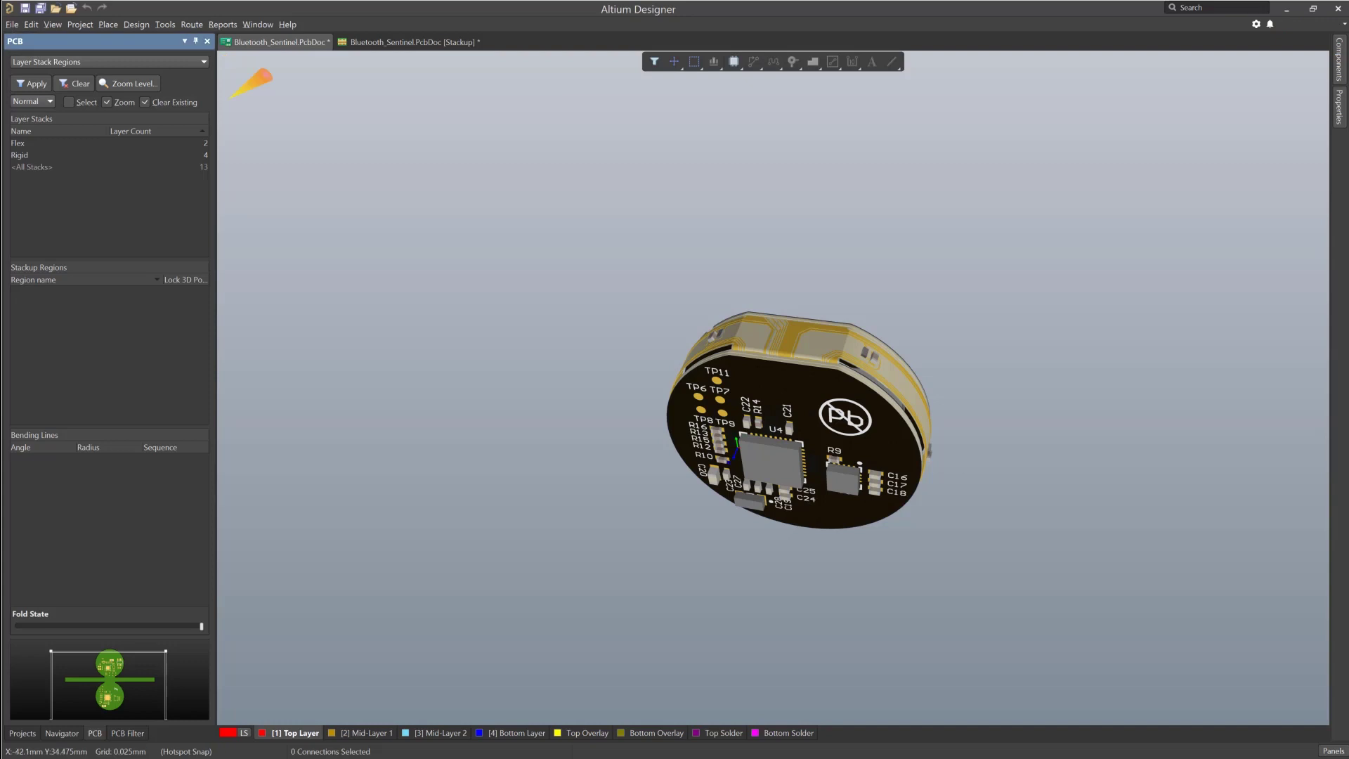
left_click(12, 24)
mouse_move(77, 219)
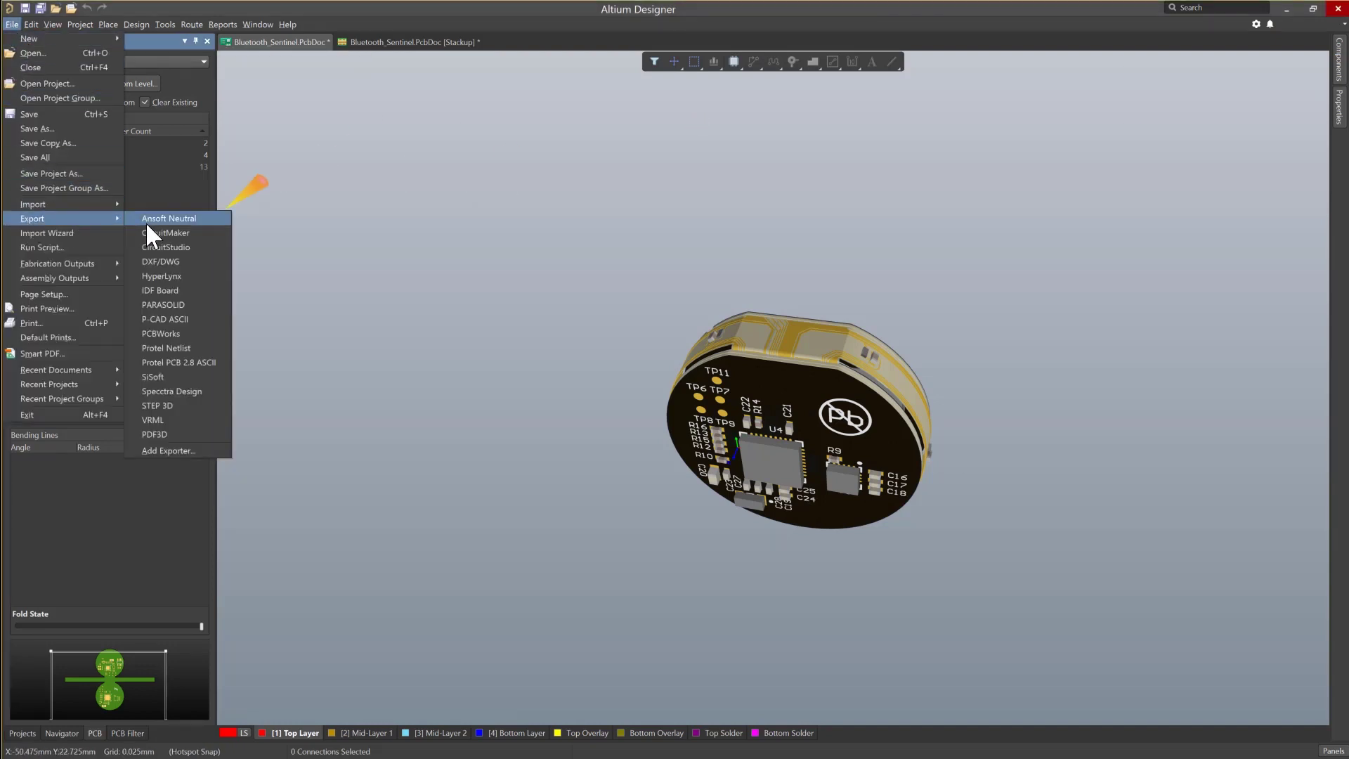
left_click(158, 405)
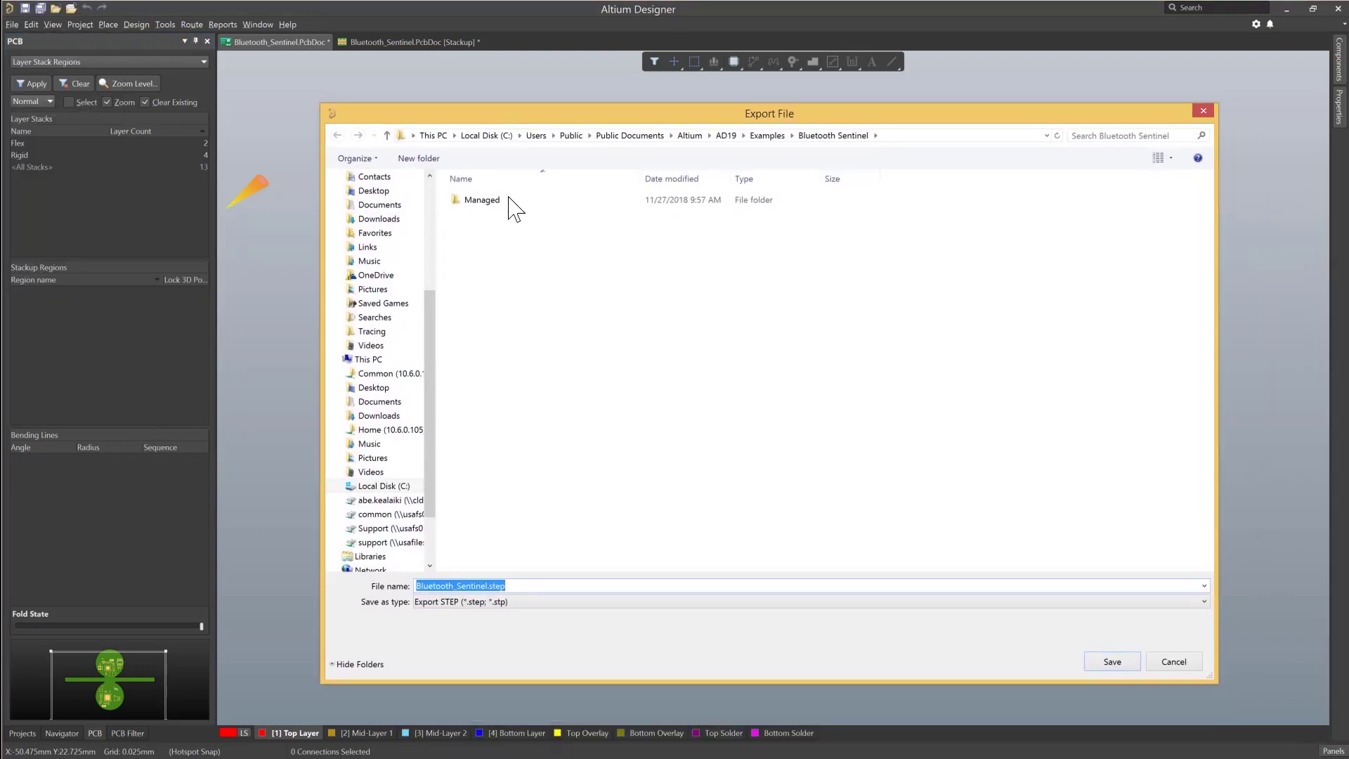
left_click(1112, 661)
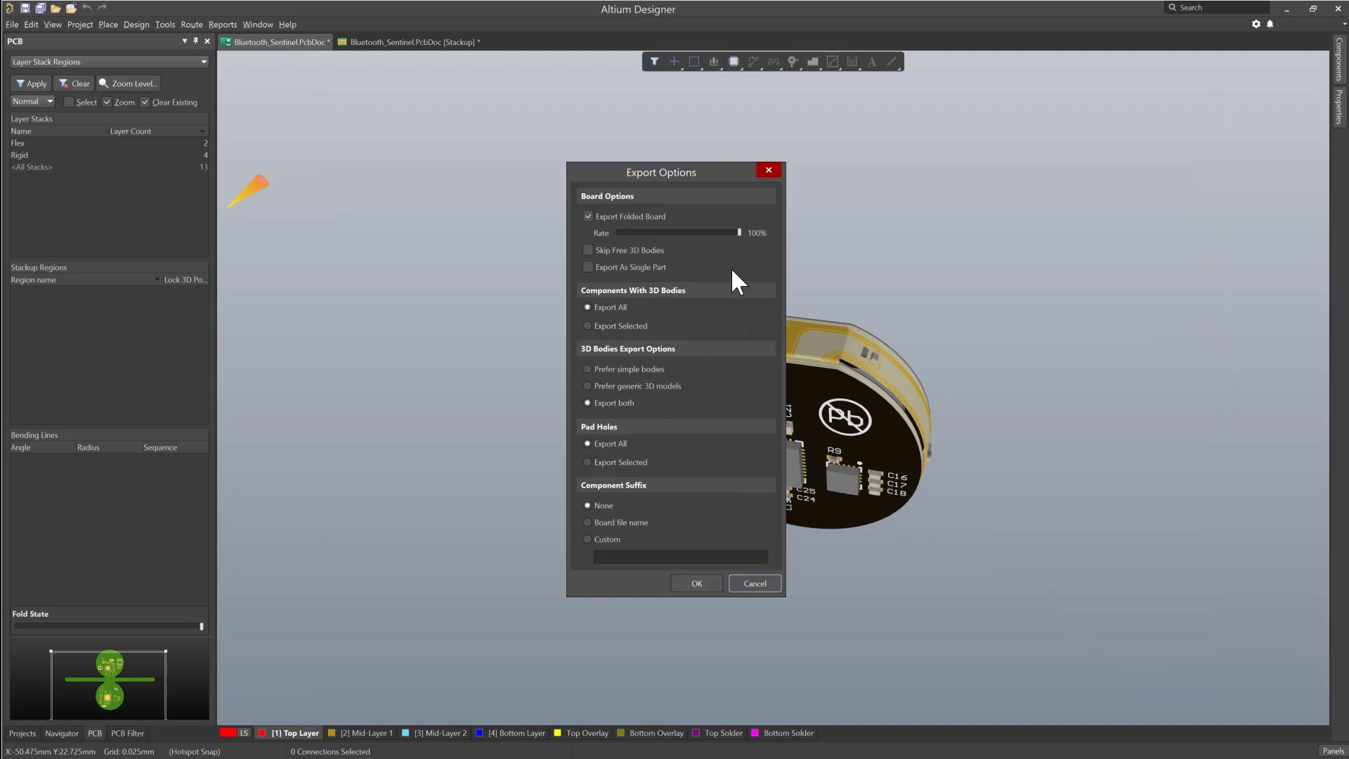
Keep Export Folded Board checked at 100% and export only selected components with 3D bodies.
left_click(589, 216)
left_click(588, 215)
left_click(609, 324)
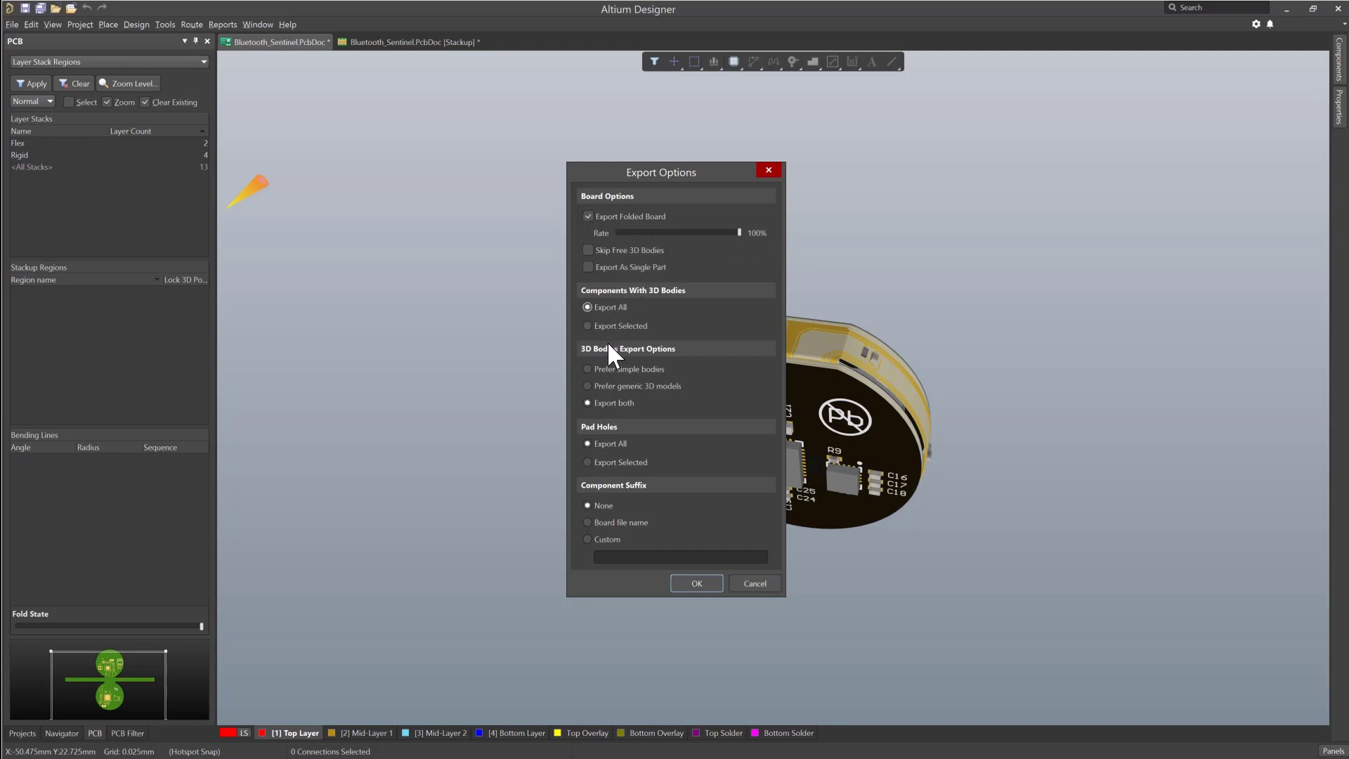